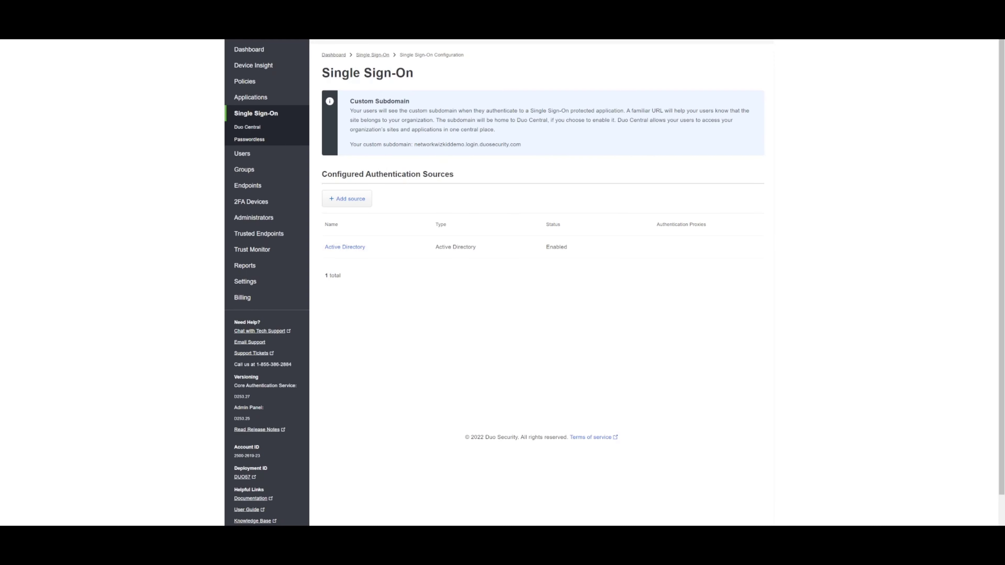
Open the existing Active Directory source's configuration page from Configured Authentication Sources
{"action": "left_click_drag", "start_coordinate": [521, 145], "coordinate": [412, 145]}
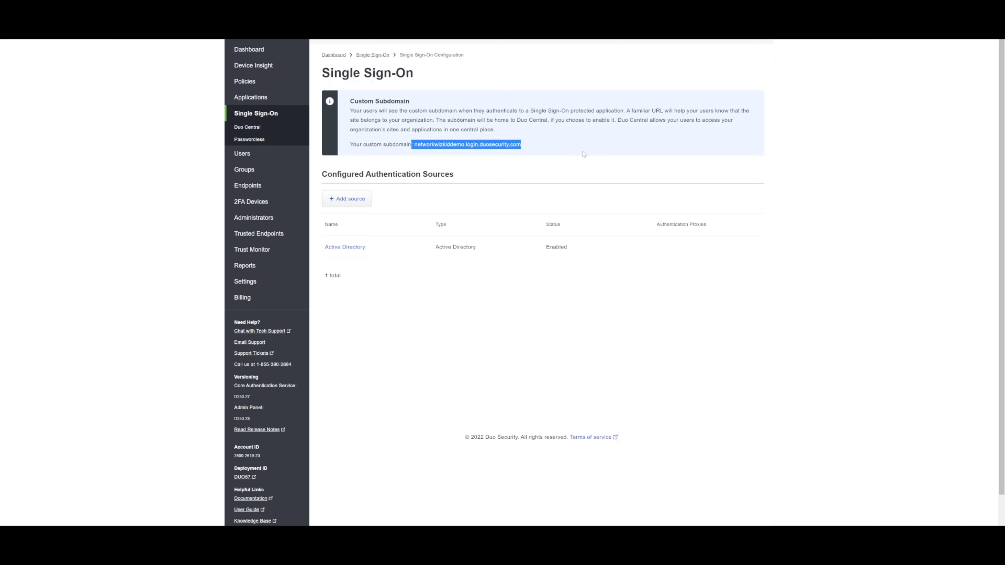
{"action": "left_click", "coordinate": [458, 166]}
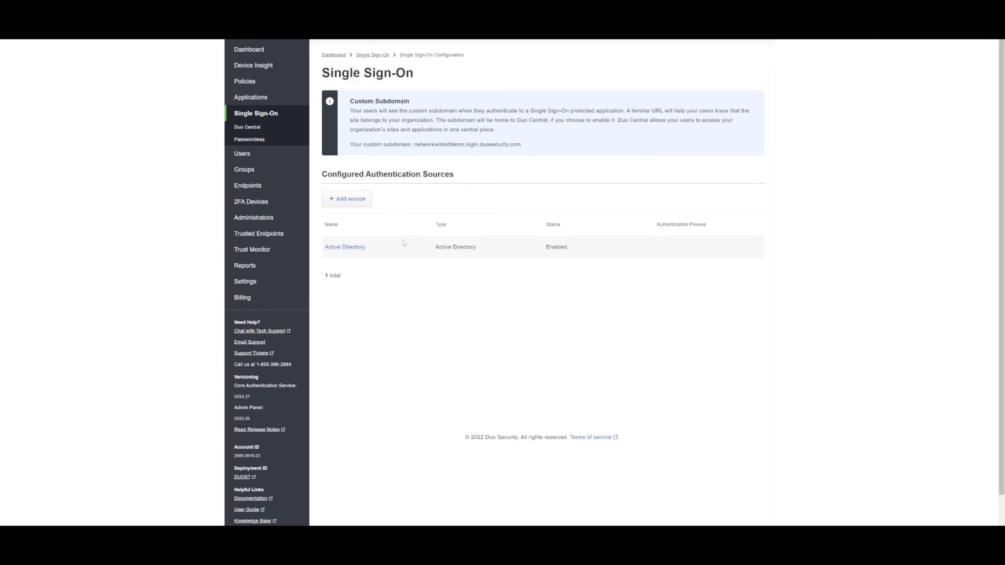
{"action": "left_click", "coordinate": [363, 248]}
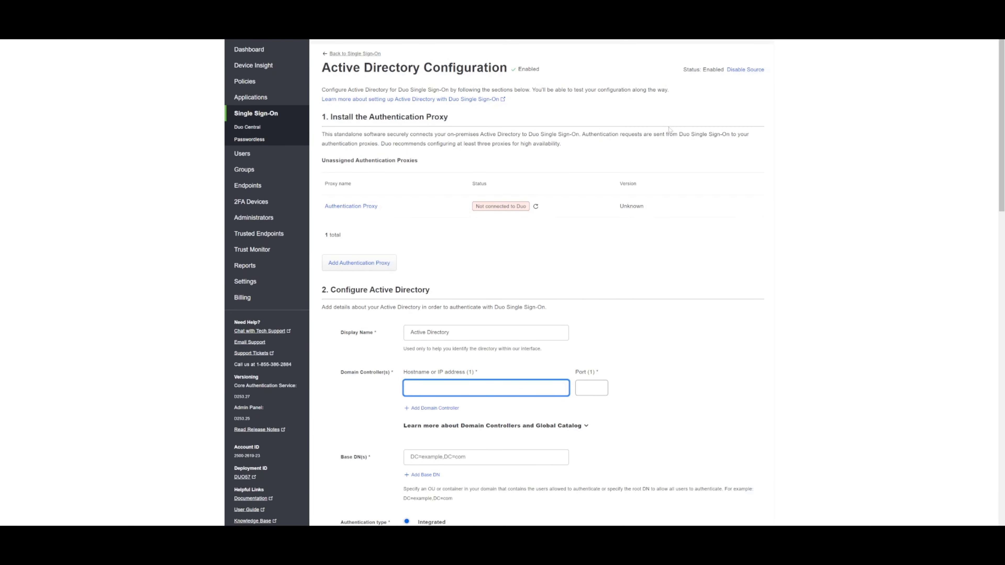
Disable the Active Directory source with confirmation, then delete it and confirm the deletion
{"action": "left_click", "coordinate": [736, 69]}
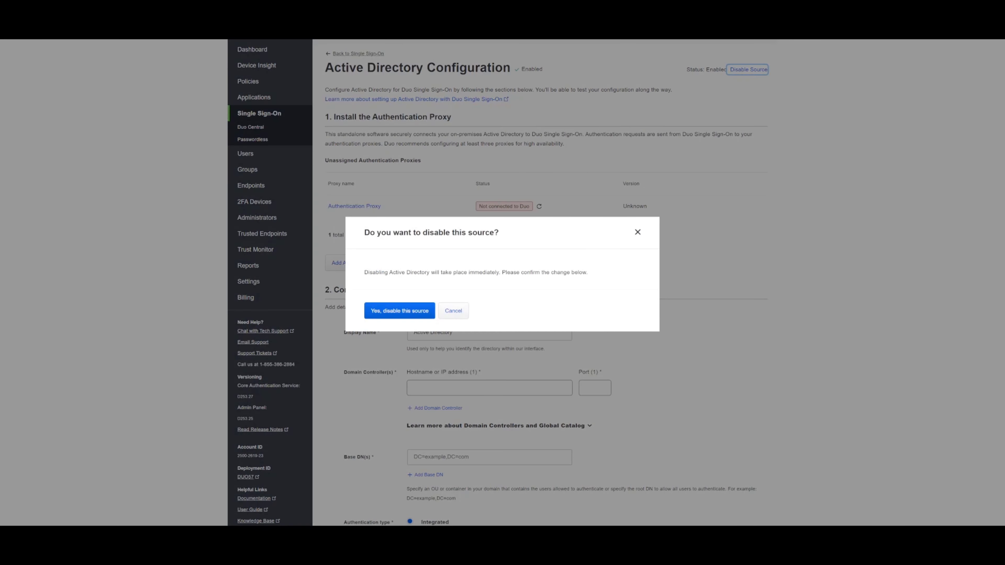
{"action": "left_click", "coordinate": [414, 312]}
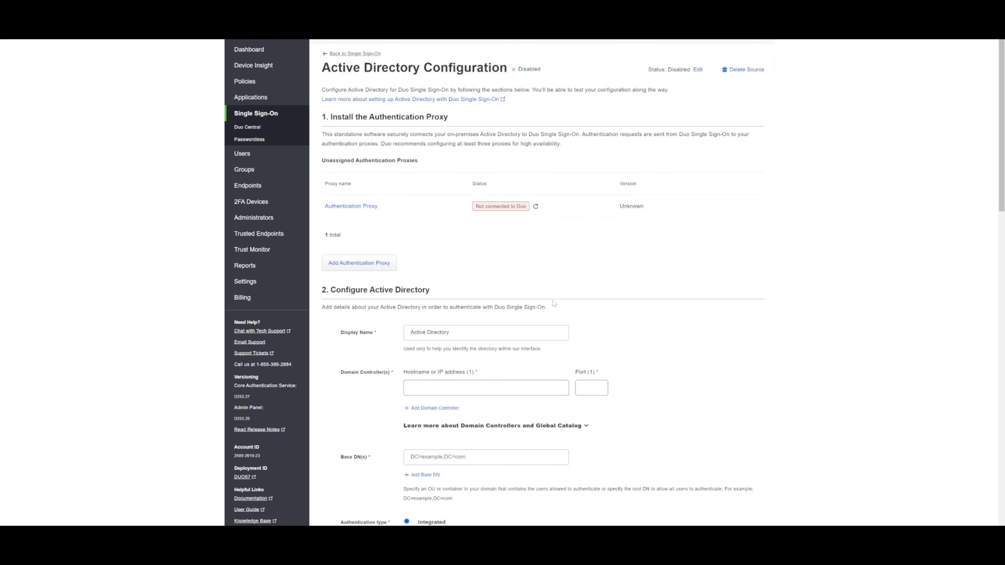
{"action": "left_click", "coordinate": [374, 55]}
{"action": "left_click", "coordinate": [746, 70]}
{"action": "left_click", "coordinate": [425, 319]}
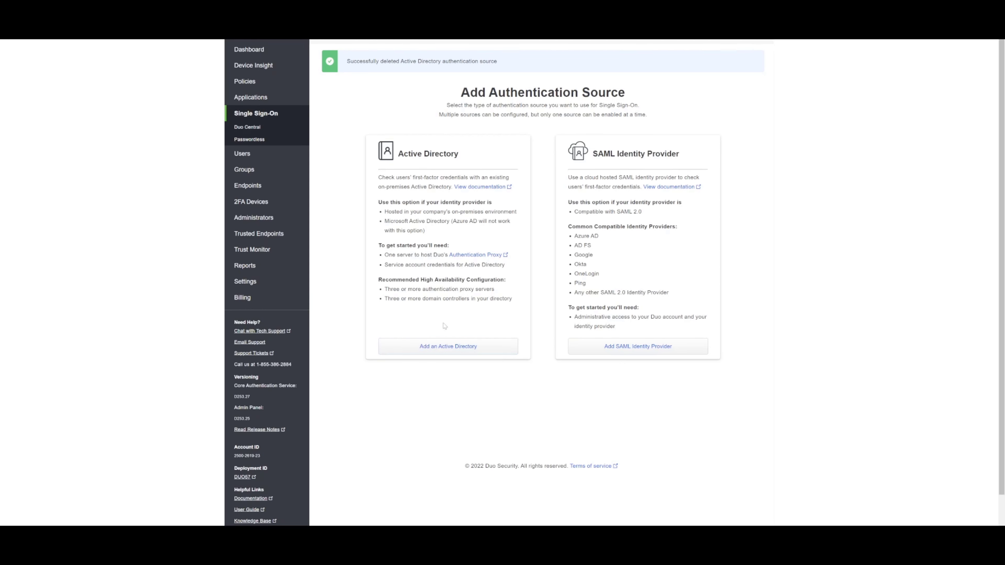
Add a new Active Directory authentication source and look over its empty configuration form
{"action": "left_click", "coordinate": [450, 349]}
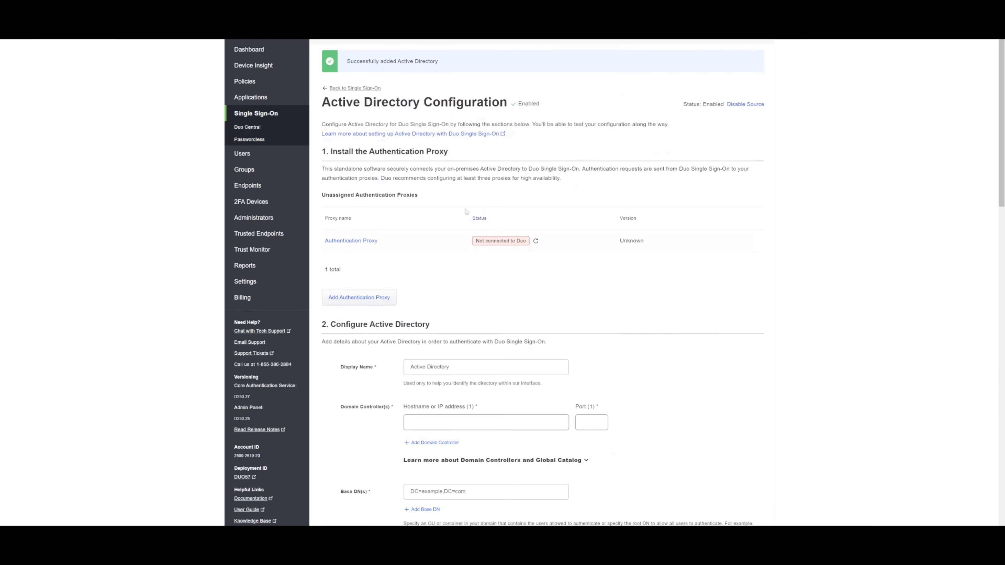
{"action": "scroll", "coordinate": [414, 179], "scroll_direction": "down", "scroll_amount": 8}
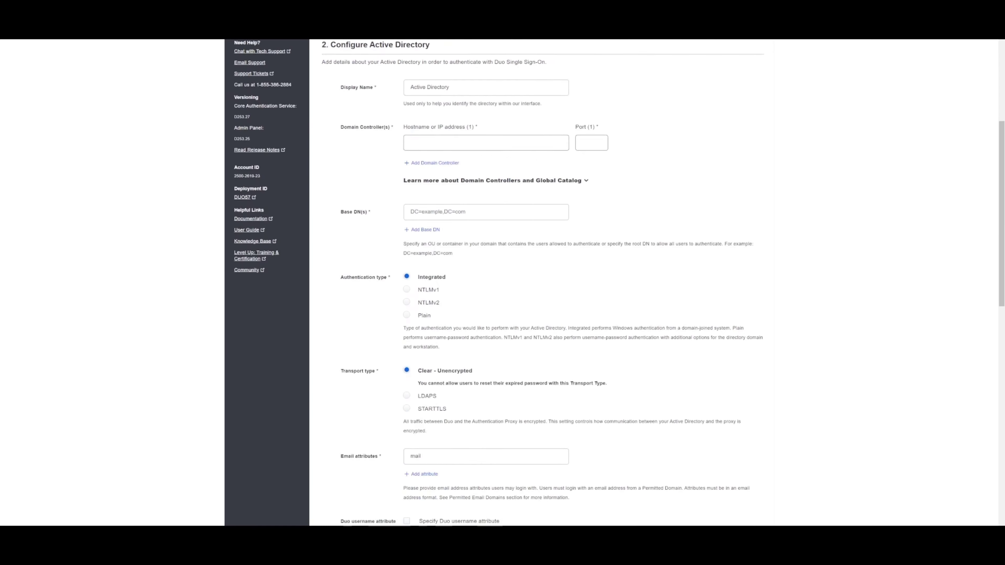
{"action": "scroll", "coordinate": [425, 181], "scroll_direction": "up", "scroll_amount": 2}
{"action": "scroll", "coordinate": [424, 181], "scroll_direction": "up", "scroll_amount": 6}
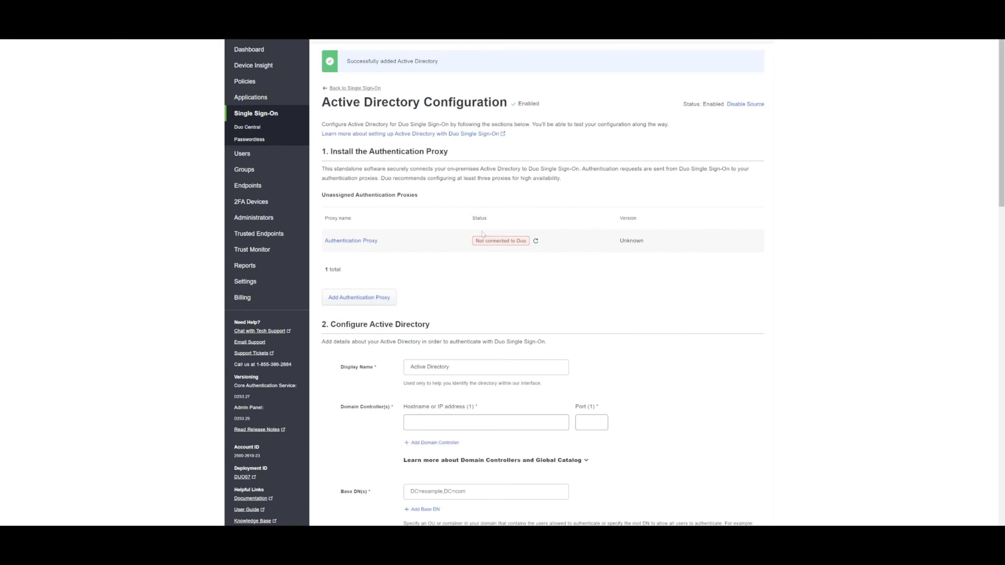
{"action": "scroll", "coordinate": [483, 234], "scroll_direction": "down", "scroll_amount": 1}
{"action": "scroll", "coordinate": [483, 235], "scroll_direction": "up", "scroll_amount": 1}
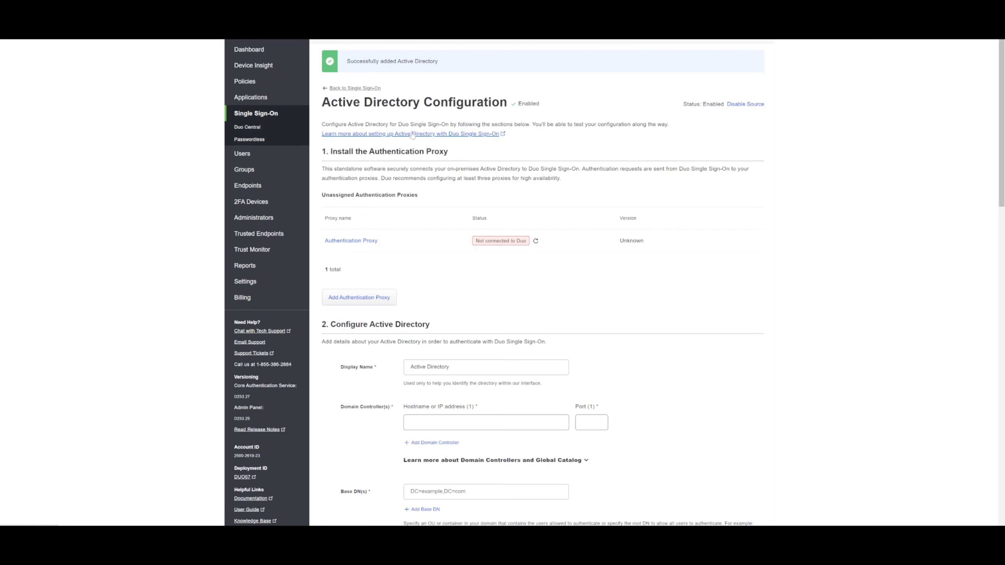
Open the Authentication Proxy setup instructions and copy the [sso] block from step 1.2
{"action": "left_click", "coordinate": [372, 243]}
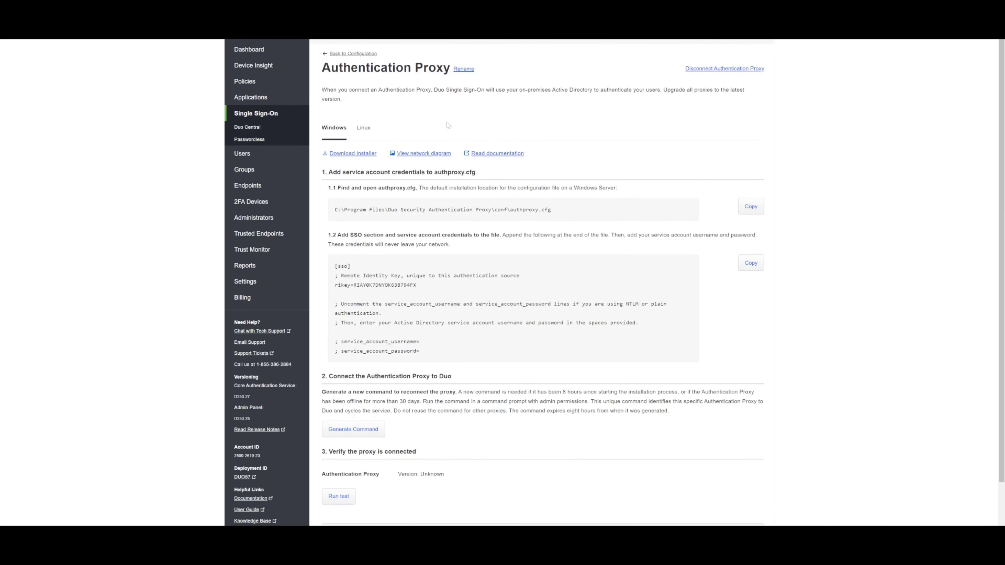
{"action": "scroll", "coordinate": [453, 141], "scroll_direction": "down", "scroll_amount": 2}
{"action": "scroll", "coordinate": [455, 143], "scroll_direction": "up", "scroll_amount": 2}
{"action": "scroll", "coordinate": [535, 155], "scroll_direction": "down", "scroll_amount": 1}
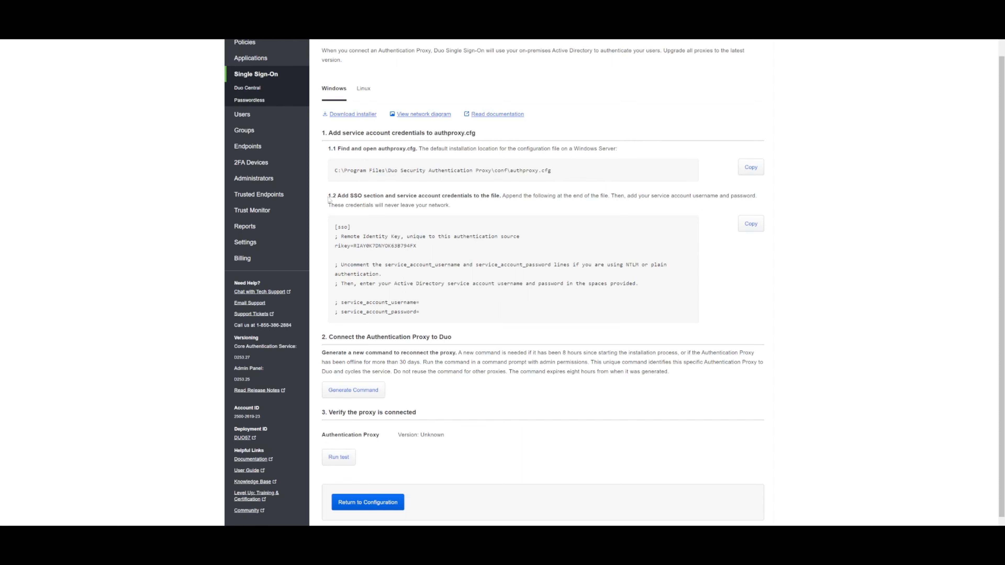
{"action": "left_click_drag", "start_coordinate": [328, 196], "coordinate": [576, 210]}
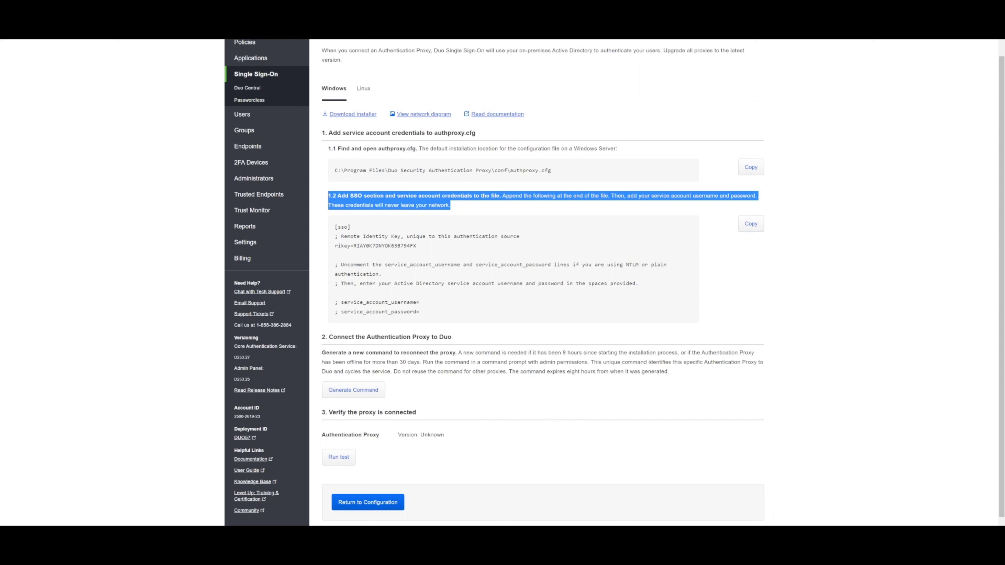
{"action": "left_click", "coordinate": [752, 229]}
{"action": "left_click", "coordinate": [757, 232]}
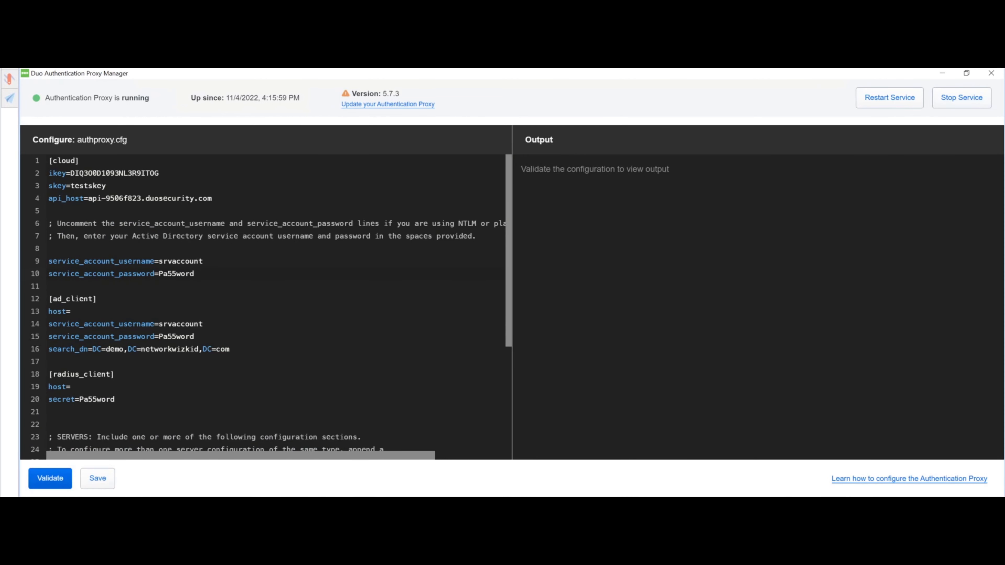
Review authproxy.cfg, selecting the service account and ad_client settings down to the password line
{"action": "scroll", "coordinate": [265, 305], "scroll_direction": "down", "scroll_amount": 3}
{"action": "scroll", "coordinate": [265, 305], "scroll_direction": "up", "scroll_amount": 3}
{"action": "left_click_drag", "start_coordinate": [57, 224], "coordinate": [230, 349]}
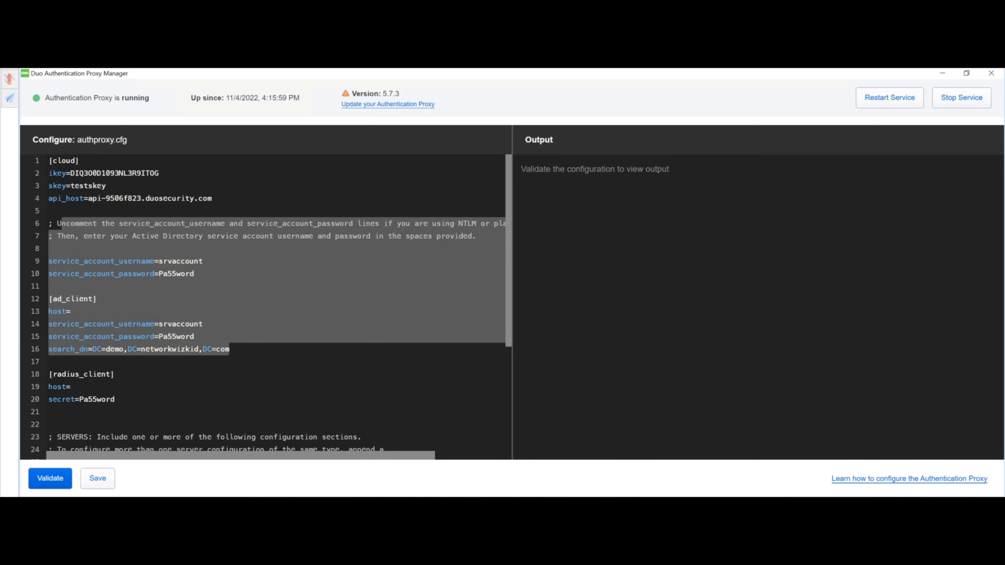
{"action": "mouse_move", "coordinate": [229, 349]}
{"action": "left_mouse_down"}
{"action": "mouse_move", "coordinate": [194, 337]}
{"action": "mouse_move", "coordinate": [229, 349]}
{"action": "left_mouse_up"}
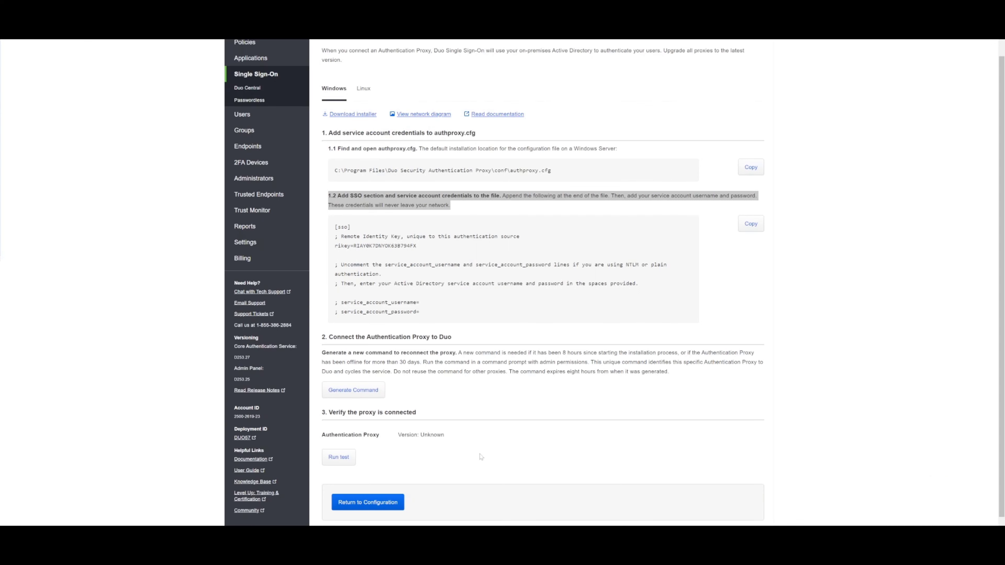
Copy the [sso] section lines through the rikey line from the proxy setup instructions
{"action": "left_click_drag", "start_coordinate": [417, 246], "coordinate": [335, 227]}
{"action": "right_click", "coordinate": [372, 245]}
{"action": "left_click", "coordinate": [390, 253]}
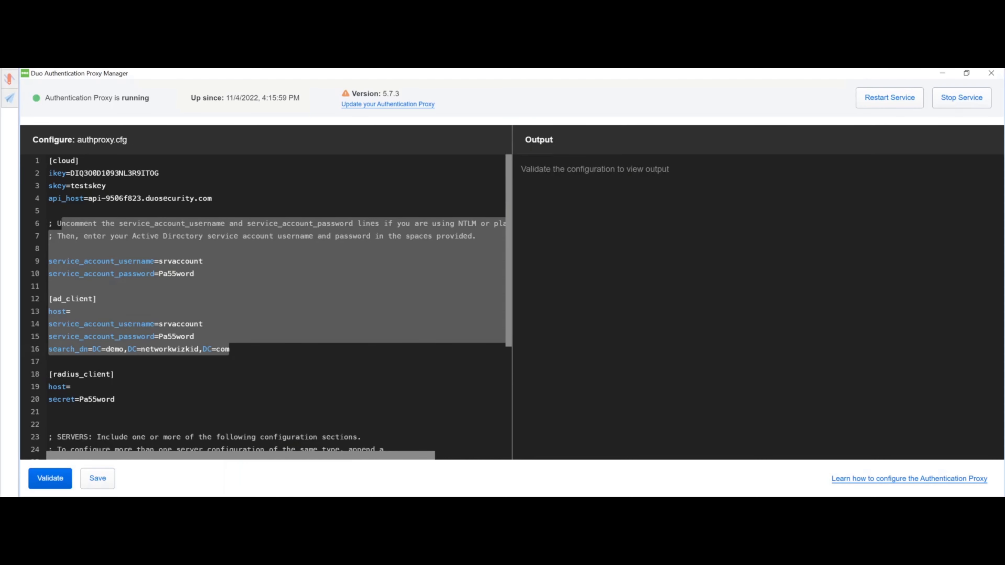
Paste the copied [sso] section at the top of authproxy.cfg, above [cloud]
{"action": "left_click", "coordinate": [204, 262]}
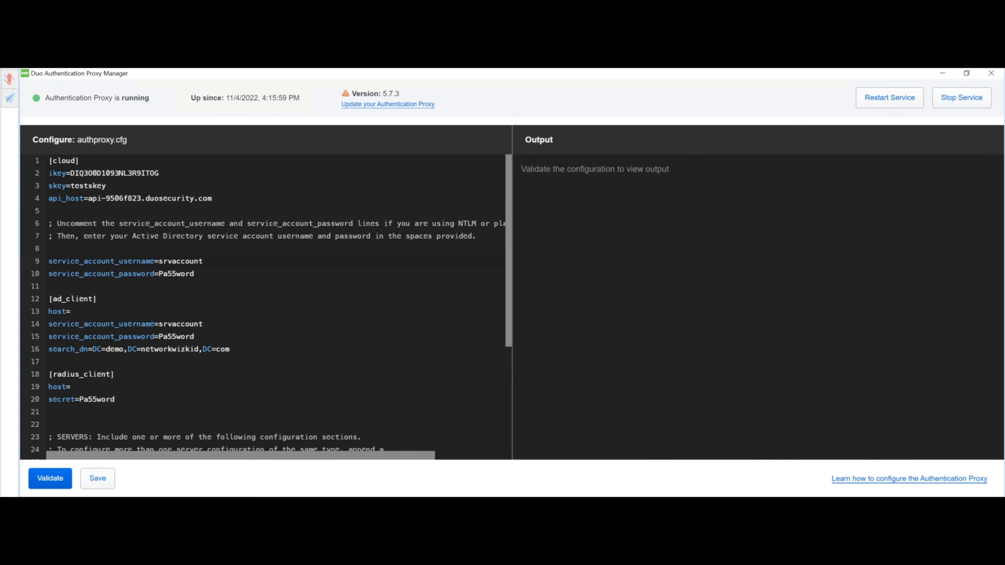
{"action": "left_click", "coordinate": [51, 161]}
{"action": "key", "text": "Left"}
{"action": "key", "text": "Return"}
{"action": "key", "text": "Return"}
{"action": "key", "text": "Up"}
{"action": "key", "text": "Up"}
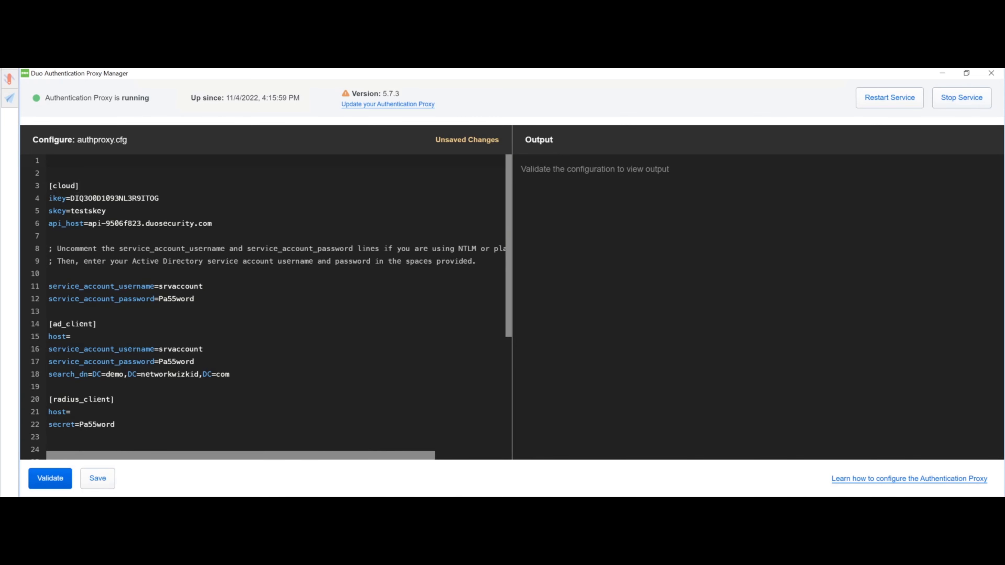
{"action": "key", "text": "ctrl+v"}
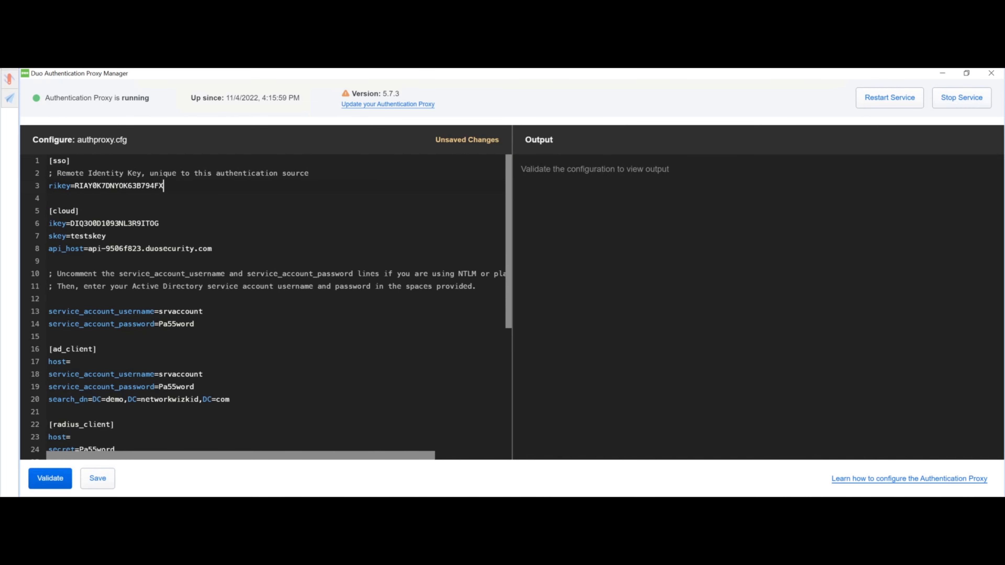
Inspect the service account username and password lines, then move to the empty ad_client host value
{"action": "scroll", "coordinate": [266, 307], "scroll_direction": "down", "scroll_amount": 2}
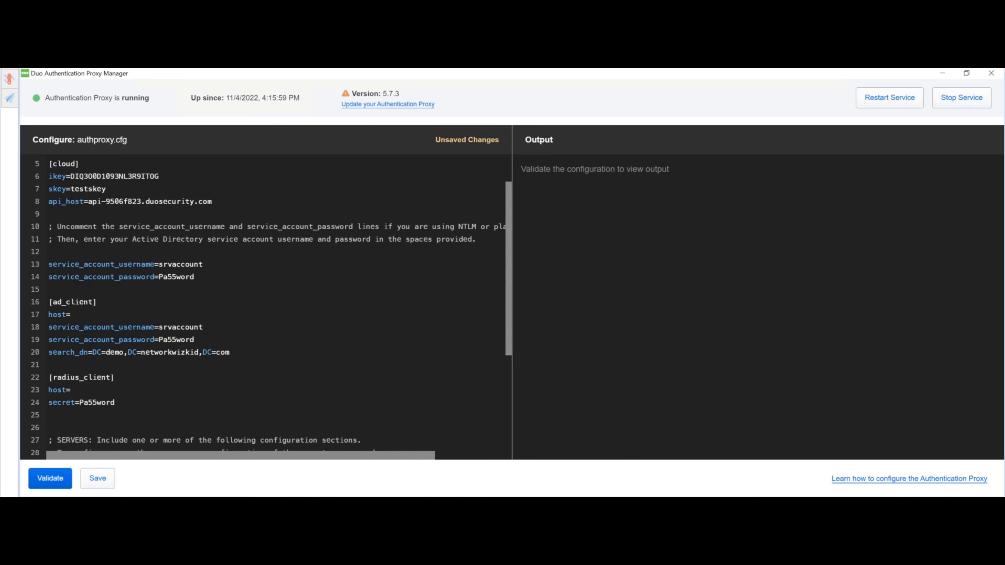
{"action": "left_click_drag", "start_coordinate": [53, 226], "coordinate": [195, 277]}
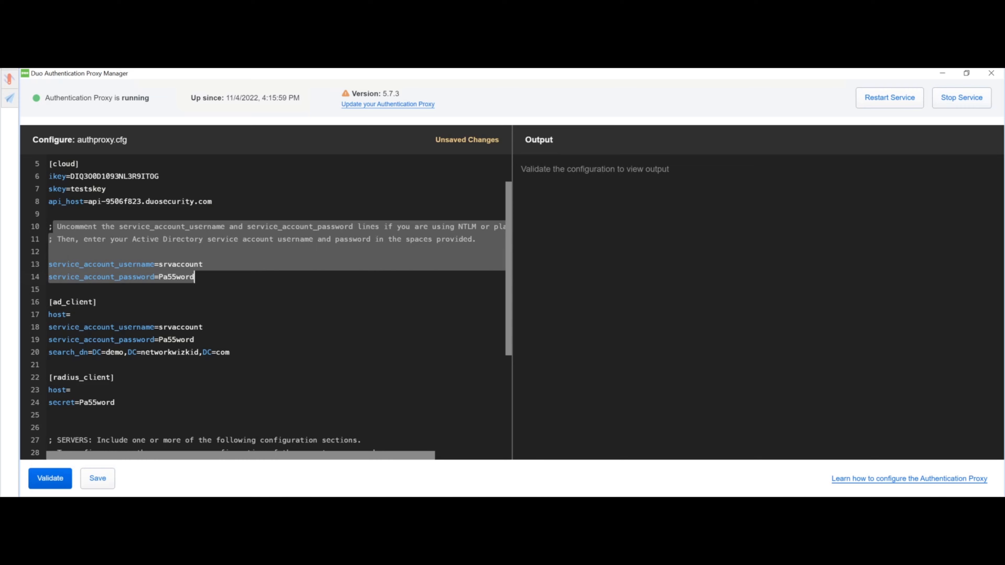
{"action": "scroll", "coordinate": [265, 307], "scroll_direction": "up", "scroll_amount": 2}
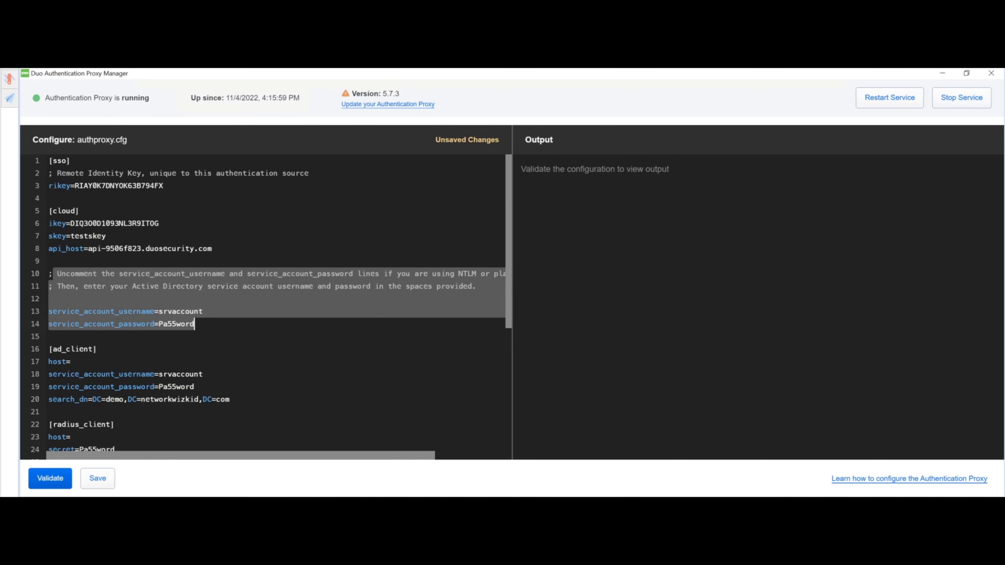
{"action": "scroll", "coordinate": [265, 306], "scroll_direction": "down", "scroll_amount": 2}
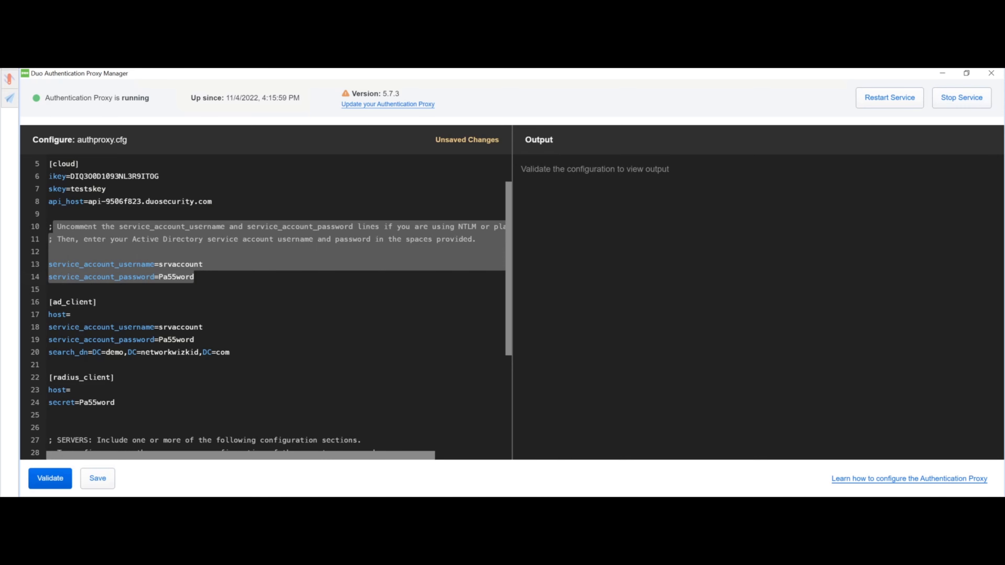
{"action": "left_click", "coordinate": [195, 277]}
{"action": "left_click_drag", "start_coordinate": [163, 264], "coordinate": [203, 265]}
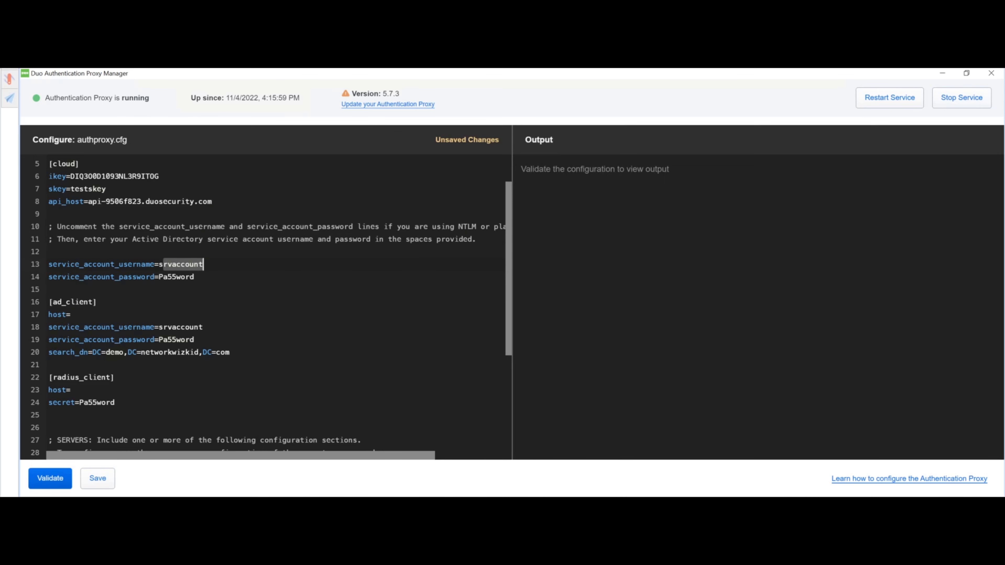
{"action": "scroll", "coordinate": [271, 307], "scroll_direction": "down", "scroll_amount": 1}
{"action": "scroll", "coordinate": [270, 307], "scroll_direction": "up", "scroll_amount": 1}
{"action": "left_click", "coordinate": [71, 314]}
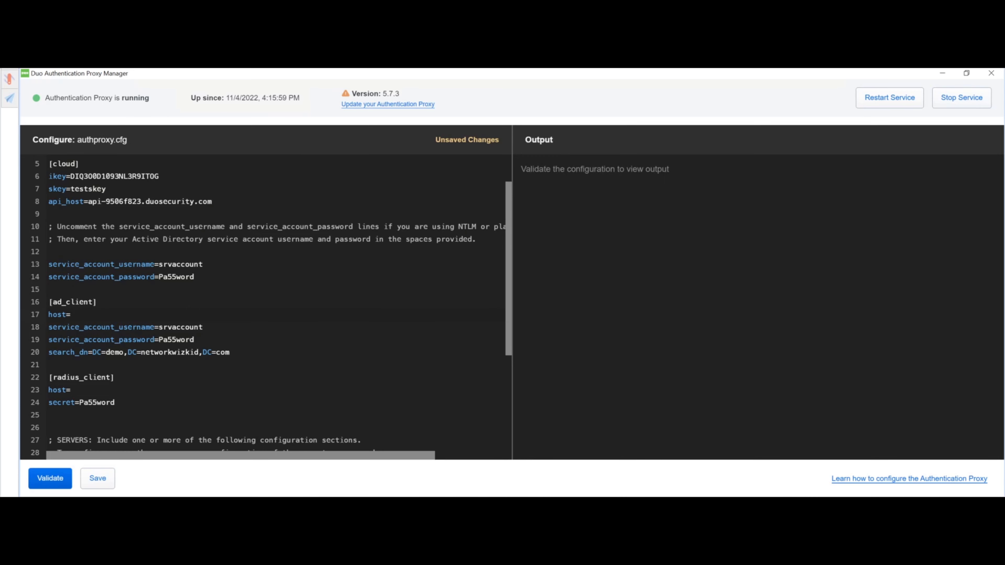
Paste 150.1.7.200 as the ad_client host and add a ';' comment marker
{"action": "key", "text": "ctrl+v"}
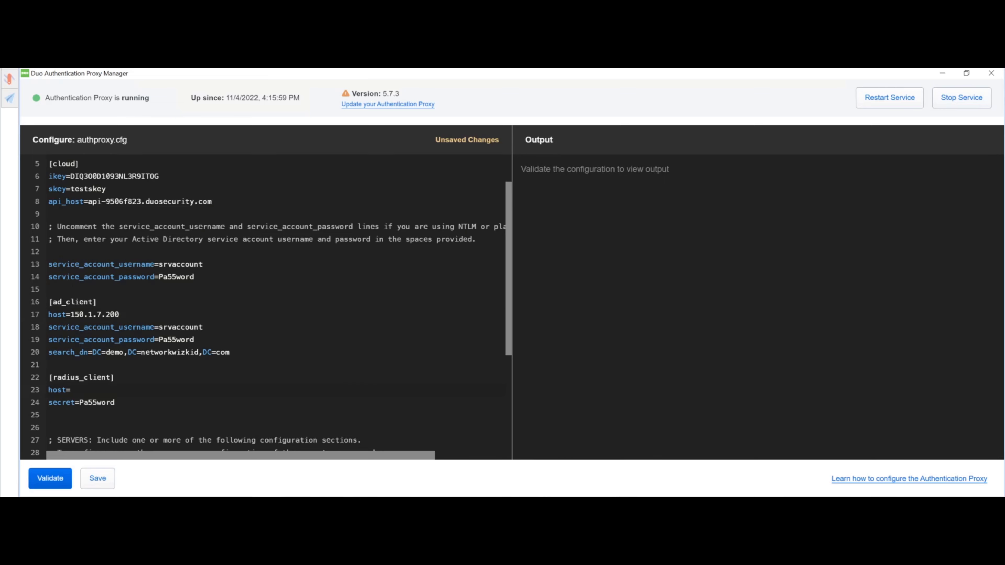
{"action": "type", "text": ";1"}
{"action": "key", "text": "BackSpace"}
Comment out the [radius_client] header and secret line with ';' and review the saved config
{"action": "key", "text": "Up"}
{"action": "key", "text": "Home"}
{"action": "type", "text": ";"}
{"action": "key", "text": "Down"}
{"action": "key", "text": "Left"}
{"action": "type", "text": ";"}
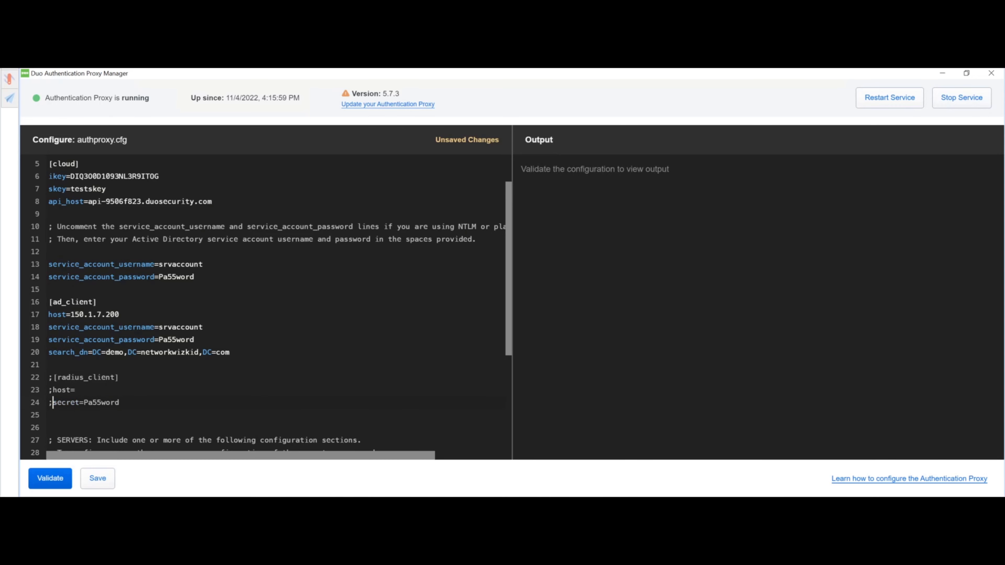
{"action": "scroll", "coordinate": [265, 307], "scroll_direction": "down", "scroll_amount": 3}
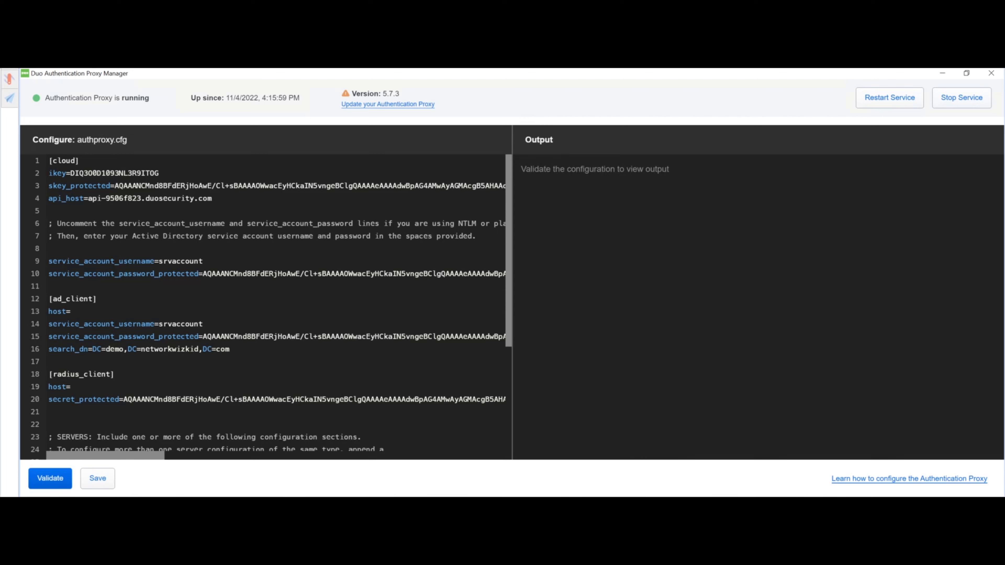
{"action": "scroll", "coordinate": [266, 307], "scroll_direction": "down", "scroll_amount": 3}
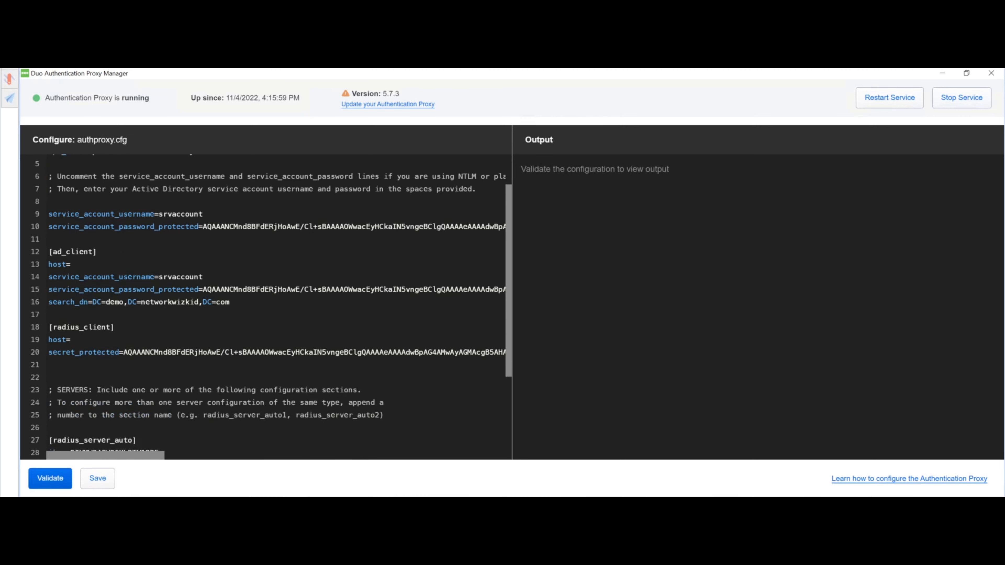
Validate the configuration and read errors for ad_client host, radius_client host and radius_ip_1
{"action": "left_click", "coordinate": [50, 478]}
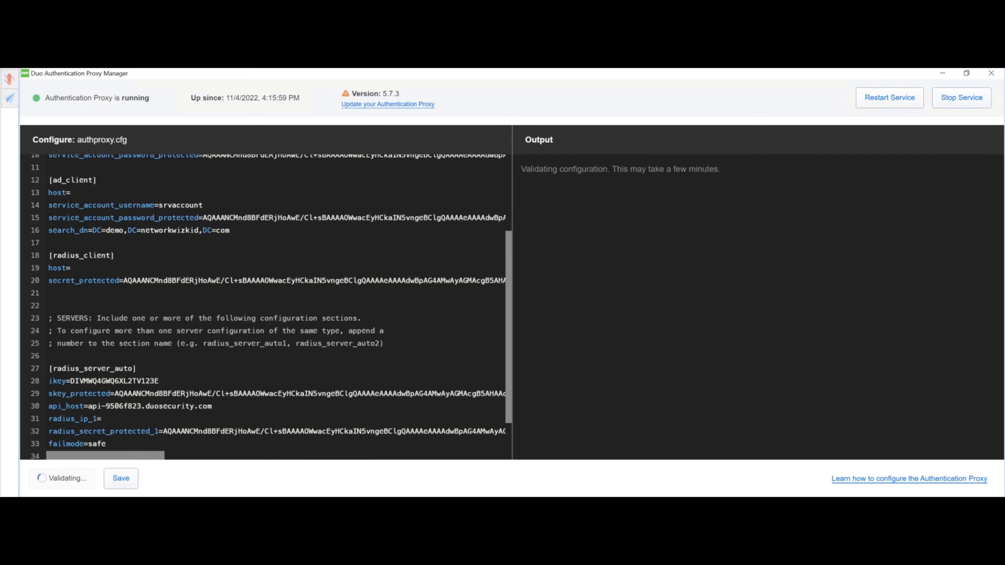
{"action": "scroll", "coordinate": [758, 333], "scroll_direction": "down", "scroll_amount": 3}
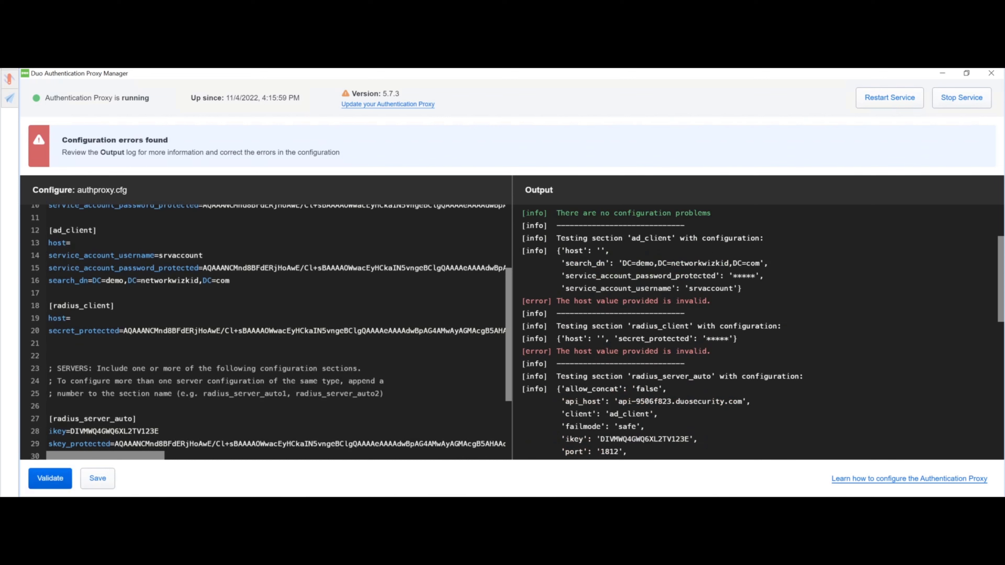
{"action": "scroll", "coordinate": [758, 333], "scroll_direction": "down", "scroll_amount": 4}
{"action": "scroll", "coordinate": [265, 333], "scroll_direction": "down", "scroll_amount": 3}
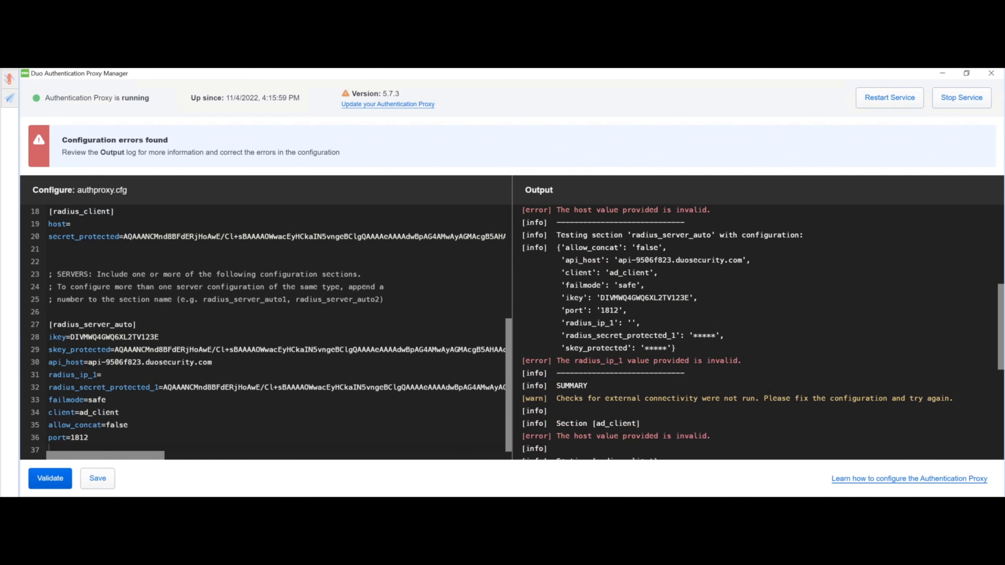
{"action": "scroll", "coordinate": [758, 333], "scroll_direction": "down", "scroll_amount": 4}
{"action": "scroll", "coordinate": [758, 333], "scroll_direction": "up", "scroll_amount": 2}
Set the ad_client host to 150.1.7.200 and remove 'DC=demo,' from search_dn
{"action": "scroll", "coordinate": [265, 333], "scroll_direction": "up", "scroll_amount": 4}
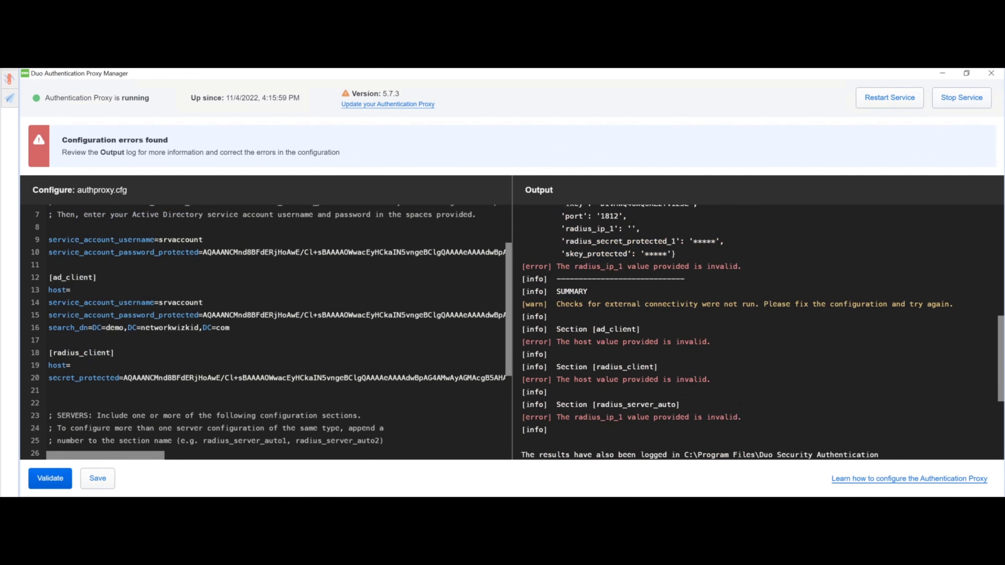
{"action": "scroll", "coordinate": [265, 332], "scroll_direction": "up", "scroll_amount": 3}
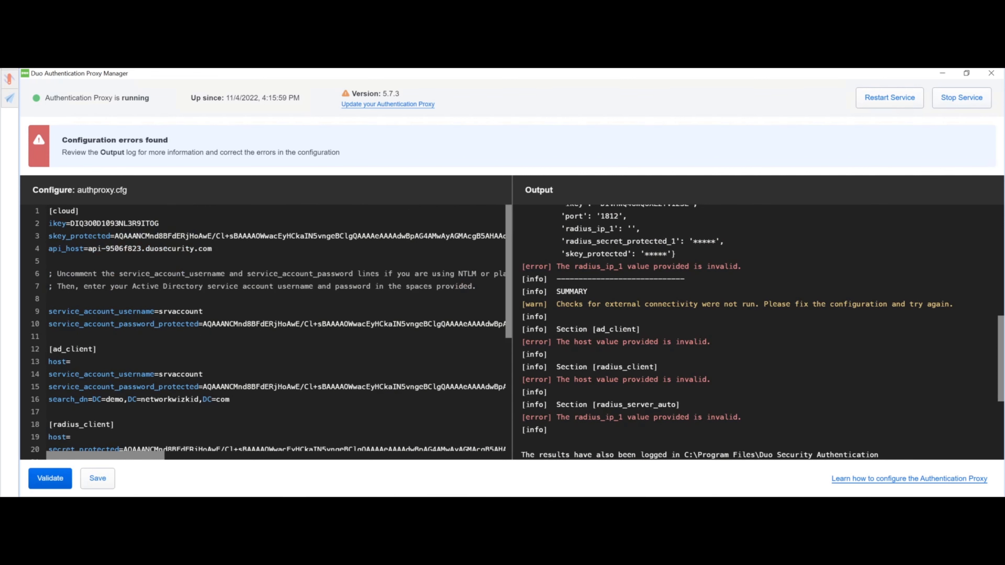
{"action": "type", "text": "1"}
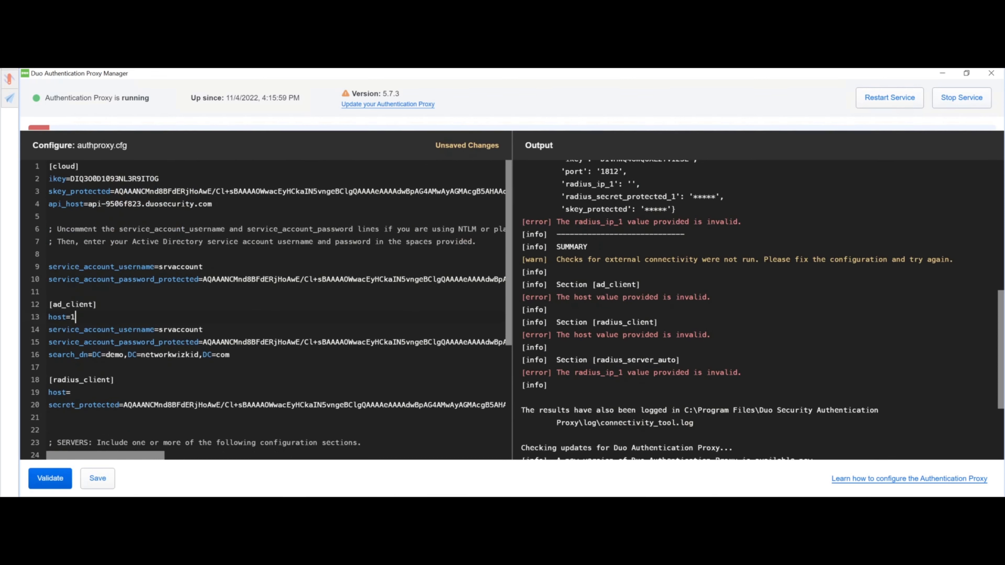
{"action": "type", "text": "50.1.7.200"}
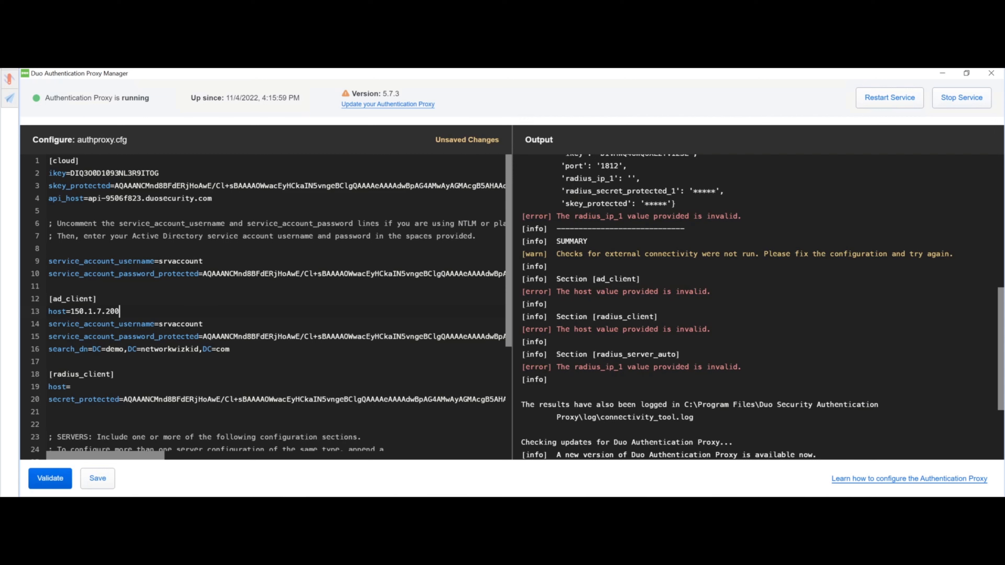
{"action": "left_click", "coordinate": [129, 350]}
{"action": "key", "text": "BackSpace"}
{"action": "key", "text": "BackSpace"}
{"action": "key", "text": "BackSpace"}
{"action": "key", "text": "BackSpace"}
{"action": "key", "text": "BackSpace"}
{"action": "key", "text": "BackSpace"}
{"action": "key", "text": "BackSpace"}
{"action": "key", "text": "BackSpace"}
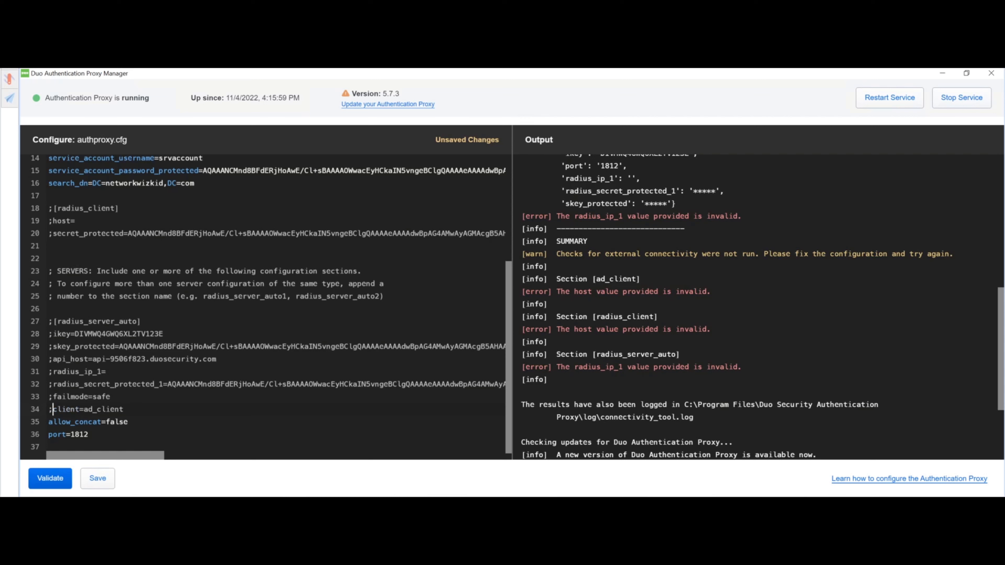
Comment out the RADIUS section lines, including allow_concat and port, with ';'
{"action": "key", "text": "Down"}
{"action": "key", "text": "Home"}
{"action": "type", "text": ";"}
{"action": "key", "text": "Down"}
{"action": "key", "text": "Home"}
{"action": "type", "text": ";"}
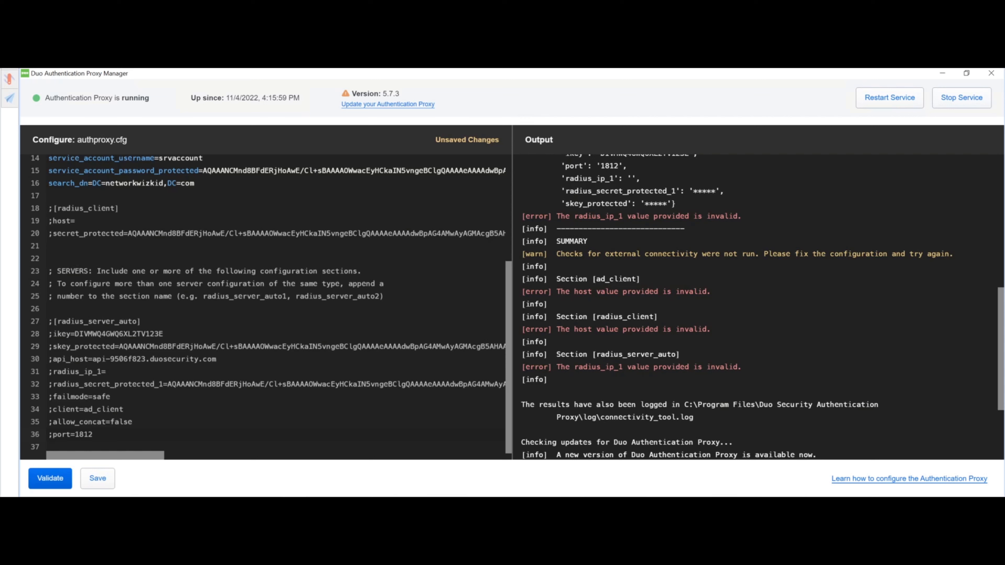
{"action": "scroll", "coordinate": [265, 305], "scroll_direction": "up", "scroll_amount": 2}
{"action": "scroll", "coordinate": [265, 305], "scroll_direction": "up", "scroll_amount": 2}
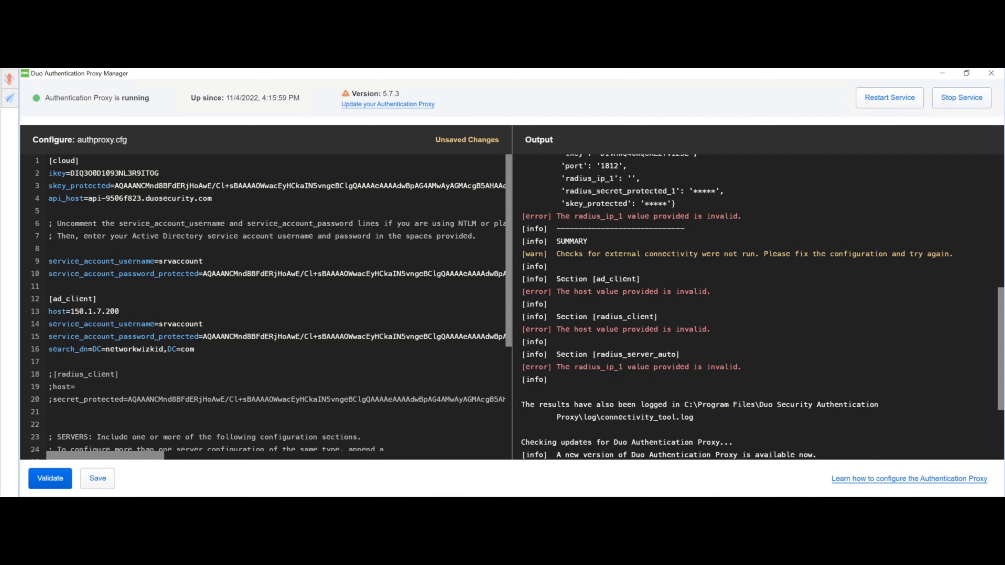
Validate the edited proxy configuration until it passes, then save it to authproxy.cfg
{"action": "left_click", "coordinate": [51, 478]}
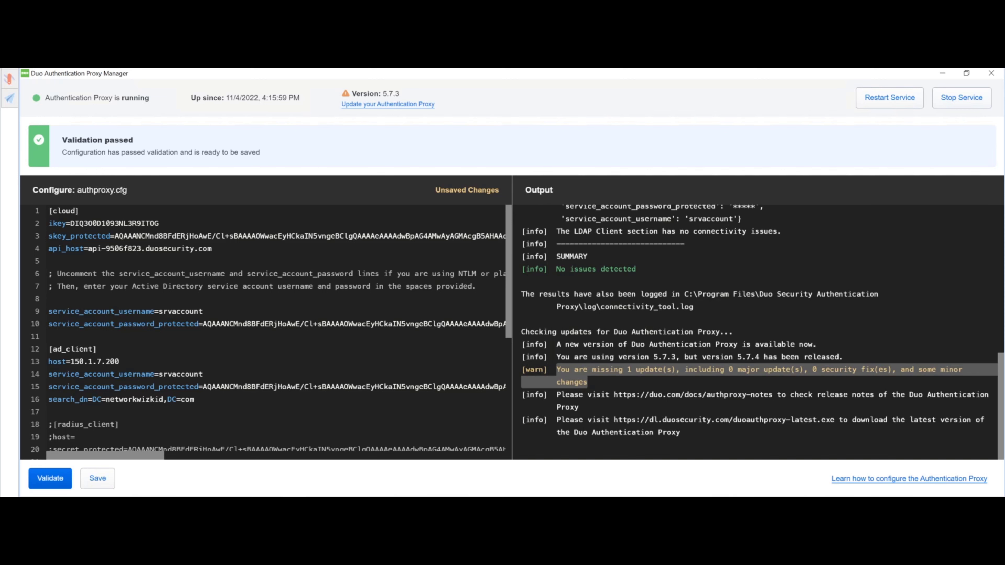
{"action": "left_click", "coordinate": [97, 478]}
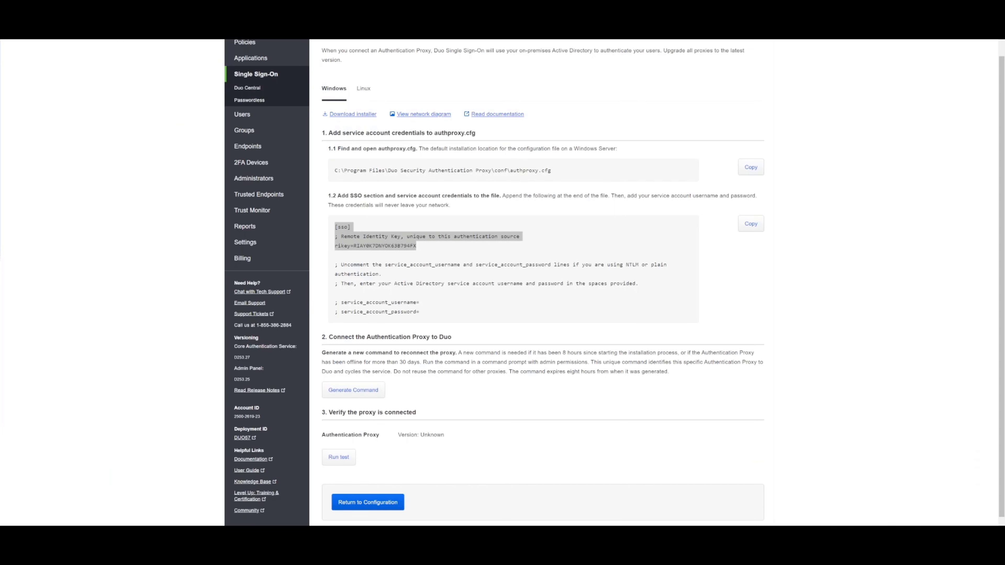
Select the [sso] snippet and generate a new proxy reconnection command
{"action": "scroll", "coordinate": [615, 282], "scroll_direction": "down", "scroll_amount": 1}
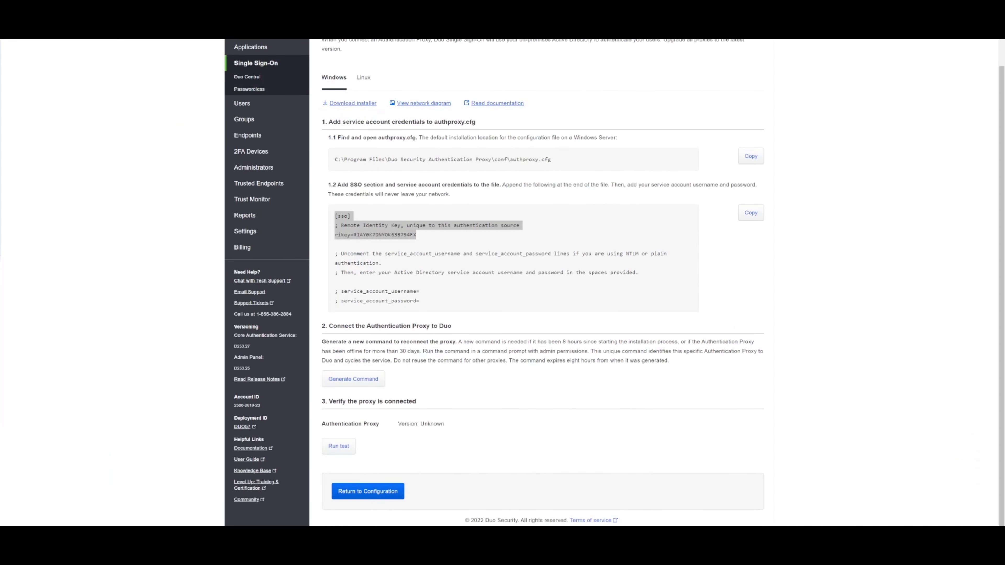
{"action": "left_click_drag", "start_coordinate": [335, 217], "coordinate": [530, 305]}
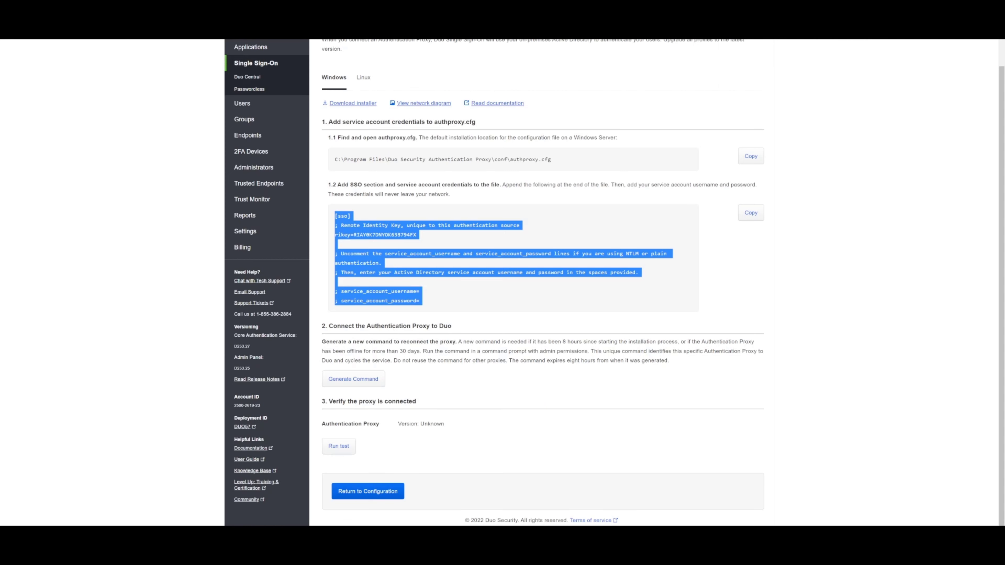
{"action": "left_click", "coordinate": [379, 381]}
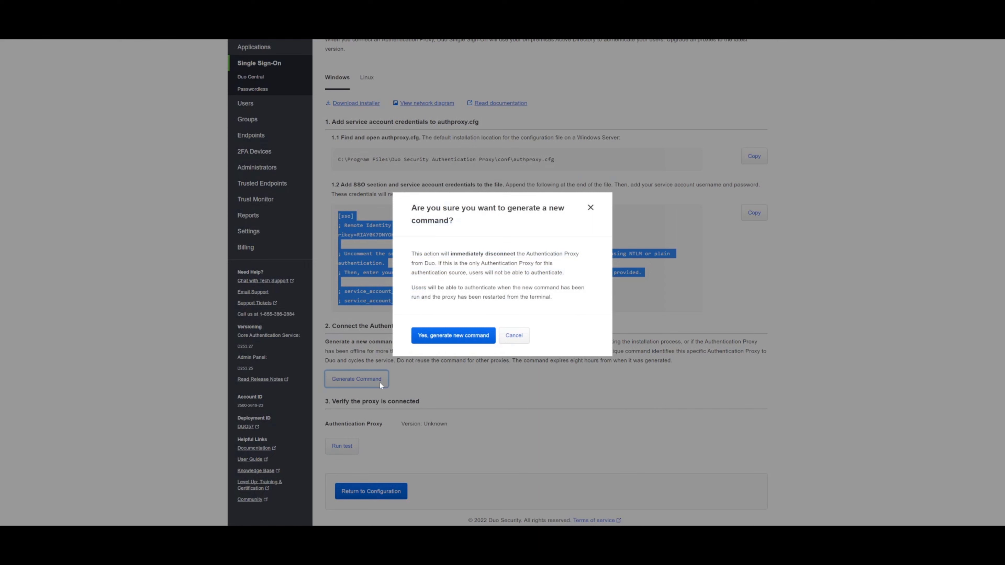
{"action": "left_click", "coordinate": [447, 343]}
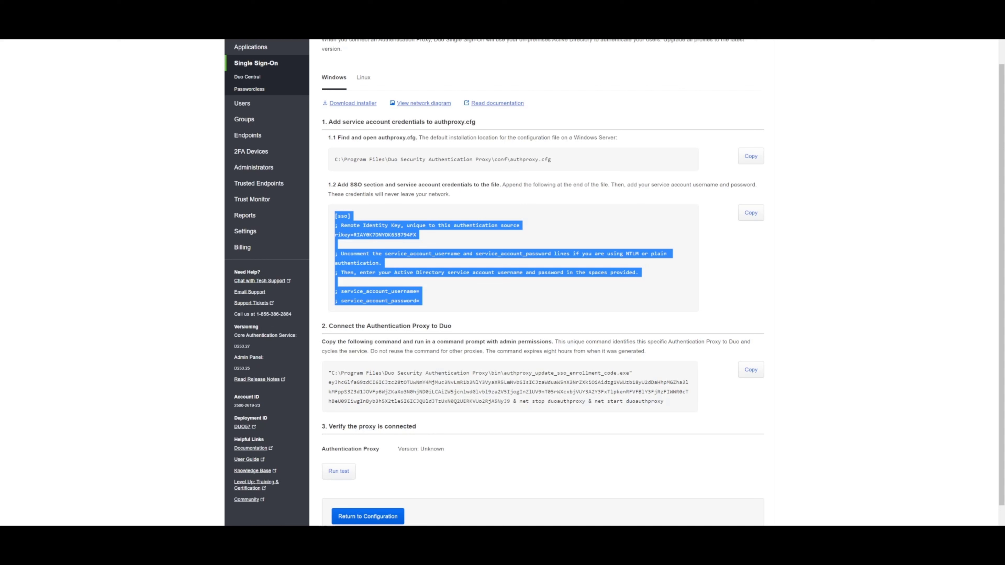
Copy the newly generated step 2 enrollment command
{"action": "scroll", "coordinate": [511, 283], "scroll_direction": "down", "scroll_amount": 1}
{"action": "scroll", "coordinate": [510, 283], "scroll_direction": "up", "scroll_amount": 1}
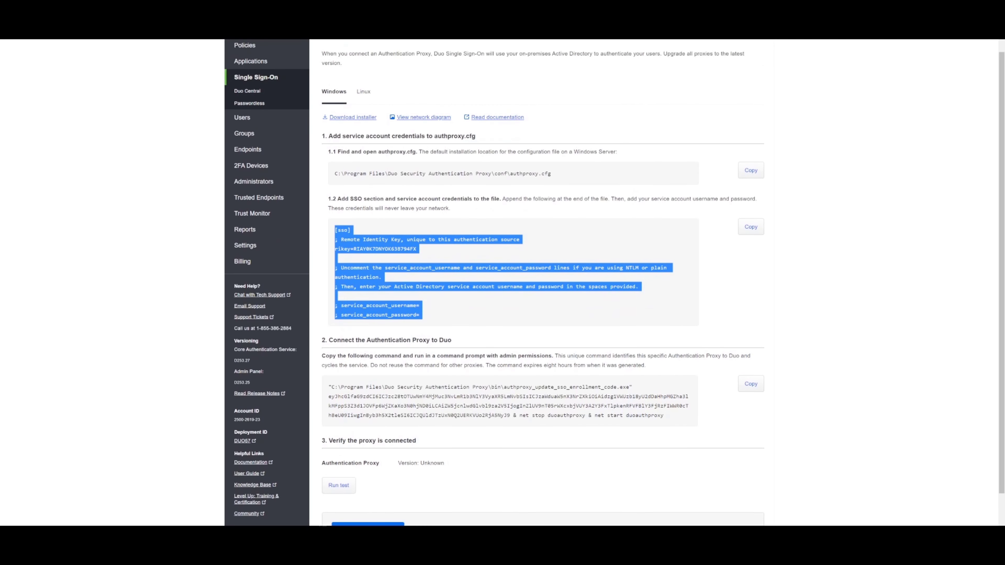
{"action": "left_click_drag", "start_coordinate": [664, 416], "coordinate": [329, 386]}
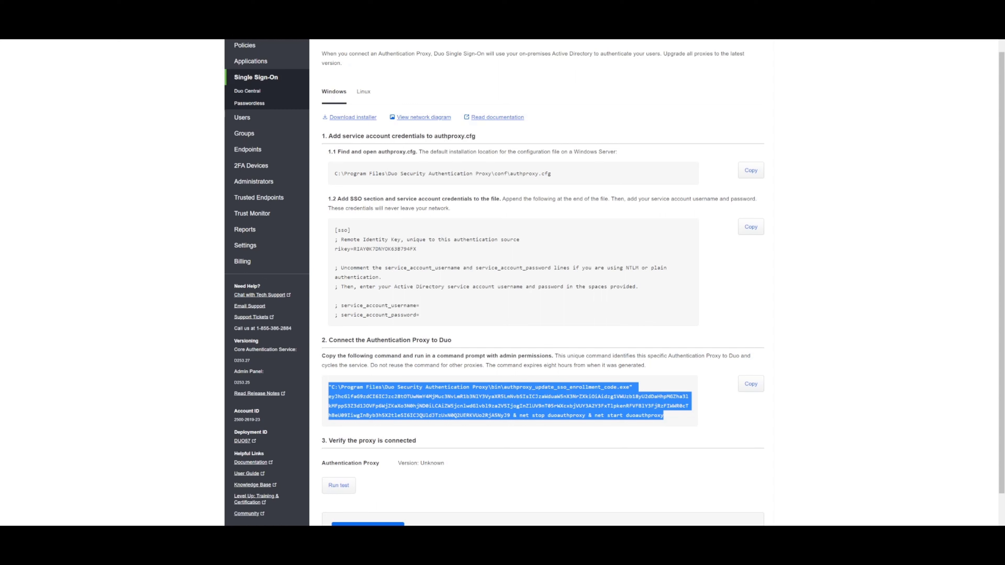
{"action": "left_click", "coordinate": [751, 384]}
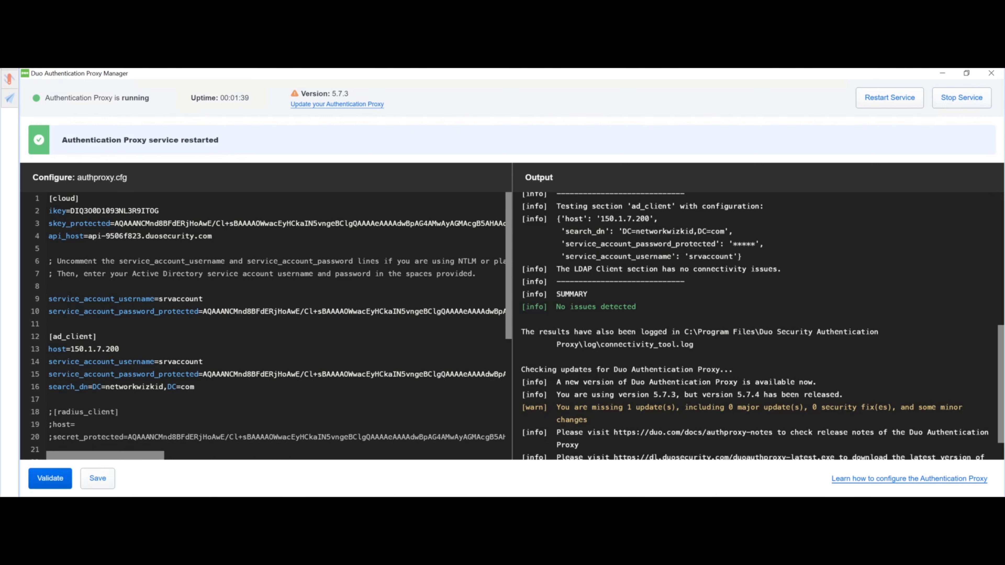
Run the copied enrollment command in a Command Prompt launched as administrator
{"action": "key", "text": "super"}
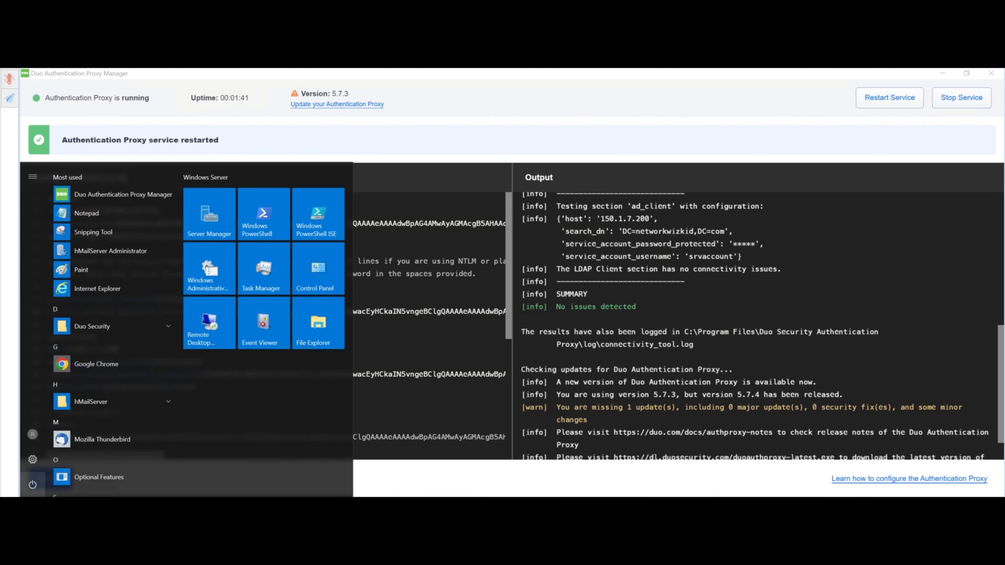
{"action": "type", "text": "cmd"}
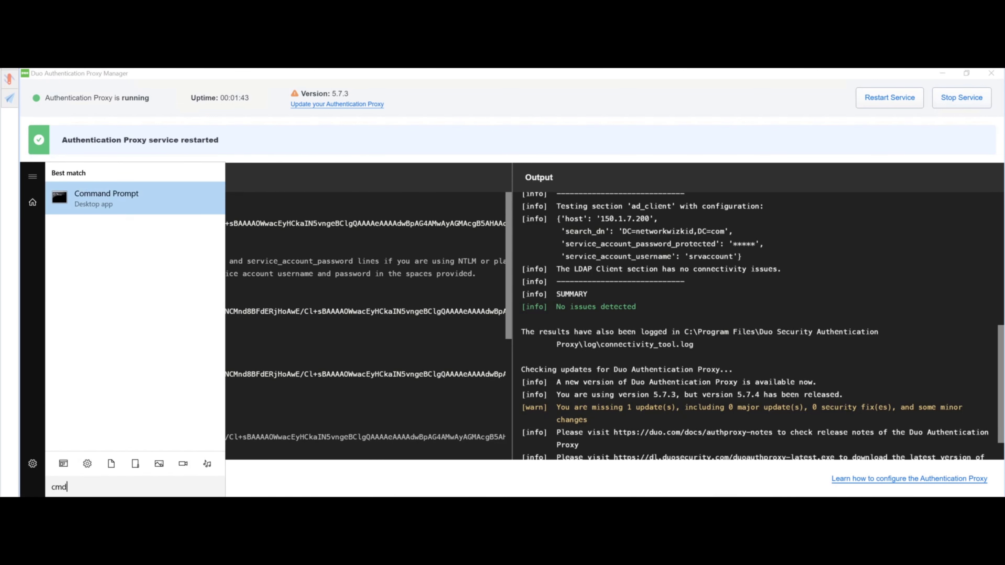
{"action": "right_click", "coordinate": [100, 201]}
{"action": "left_click", "coordinate": [135, 213]}
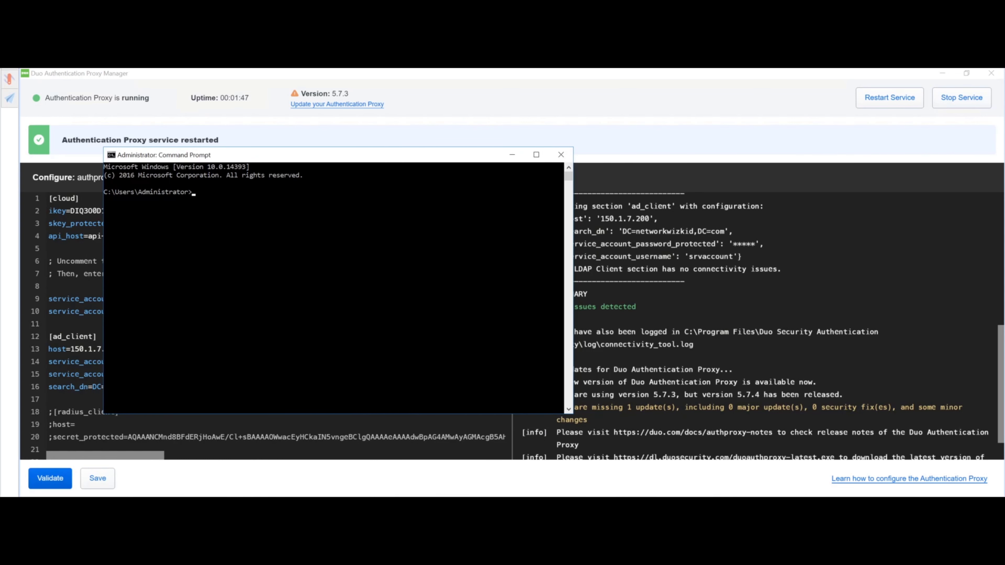
{"action": "key", "text": "ctrl+v"}
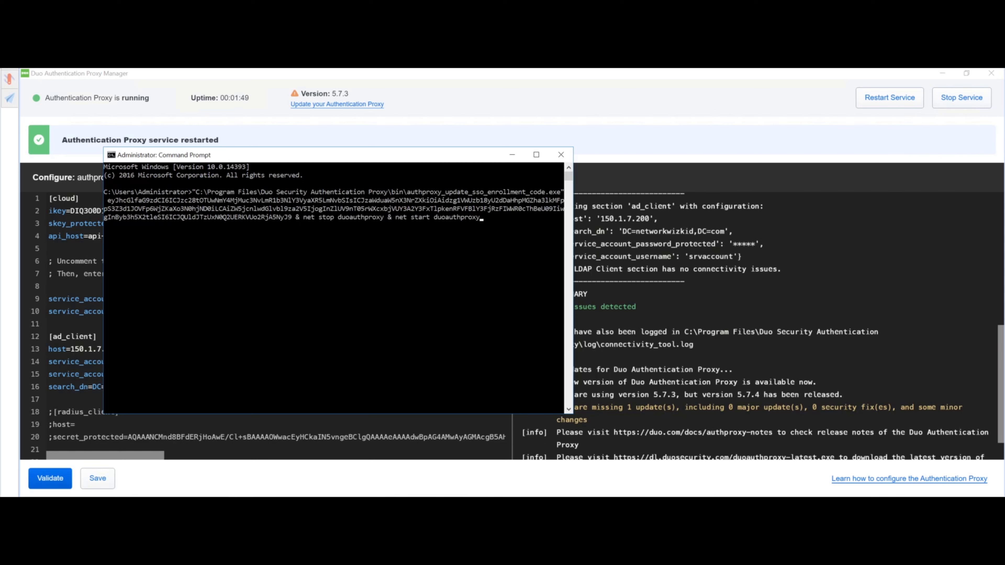
{"action": "key", "text": "Return"}
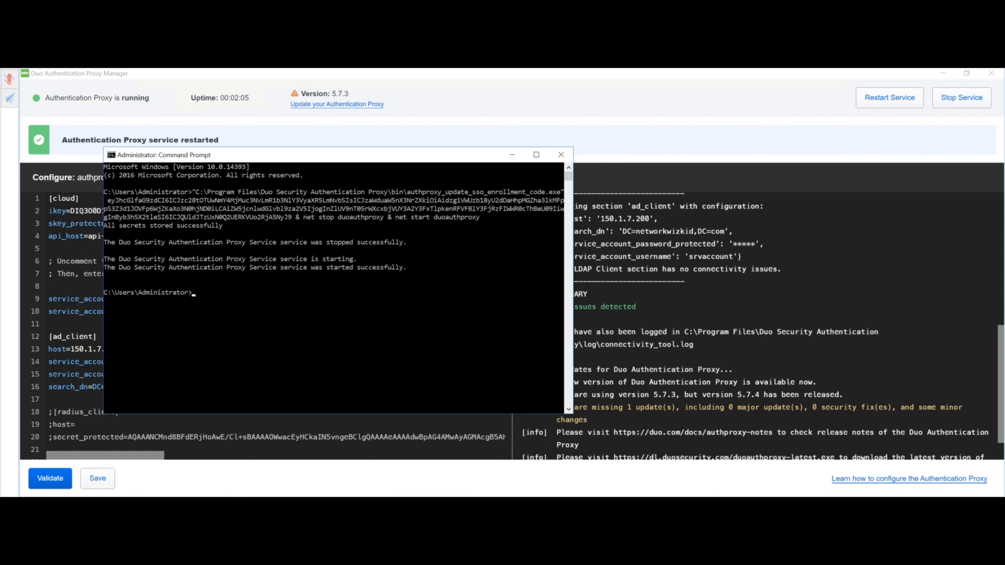
{"action": "left_click", "coordinate": [512, 154]}
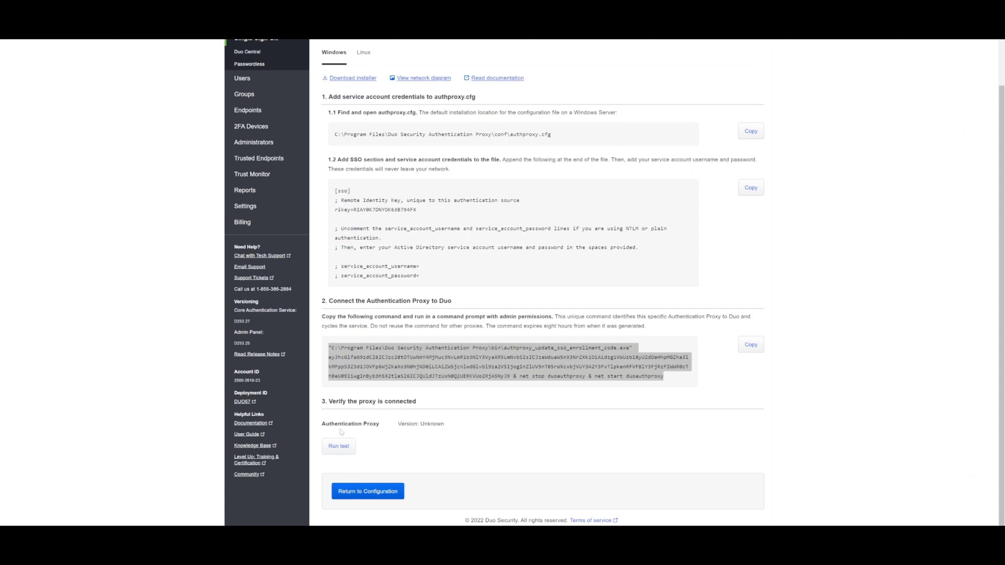
Run the proxy connection test, which reports Not connected to Duo
{"action": "left_click", "coordinate": [340, 446]}
{"action": "left_click", "coordinate": [340, 445]}
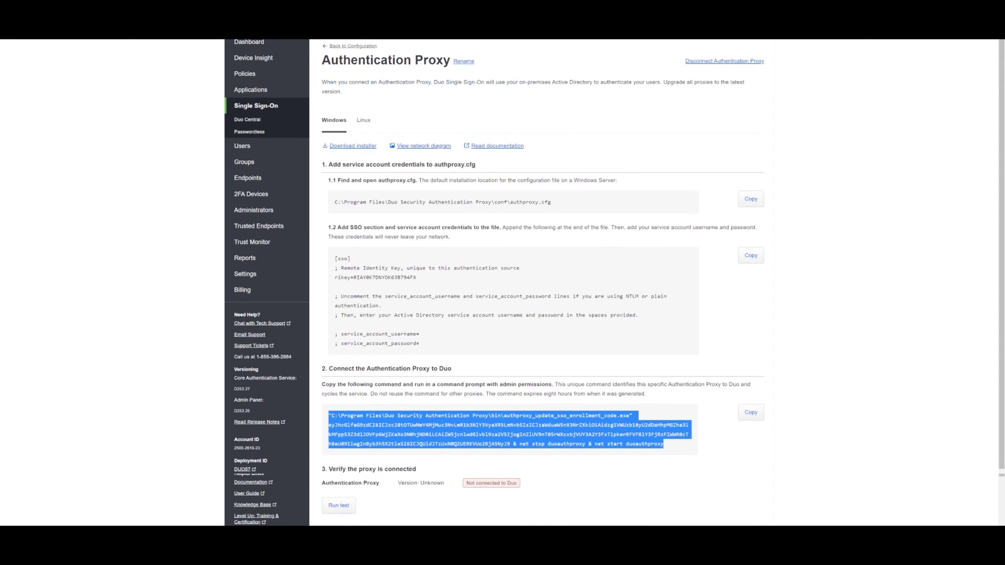
{"action": "scroll", "coordinate": [449, 427], "scroll_direction": "down", "scroll_amount": 1}
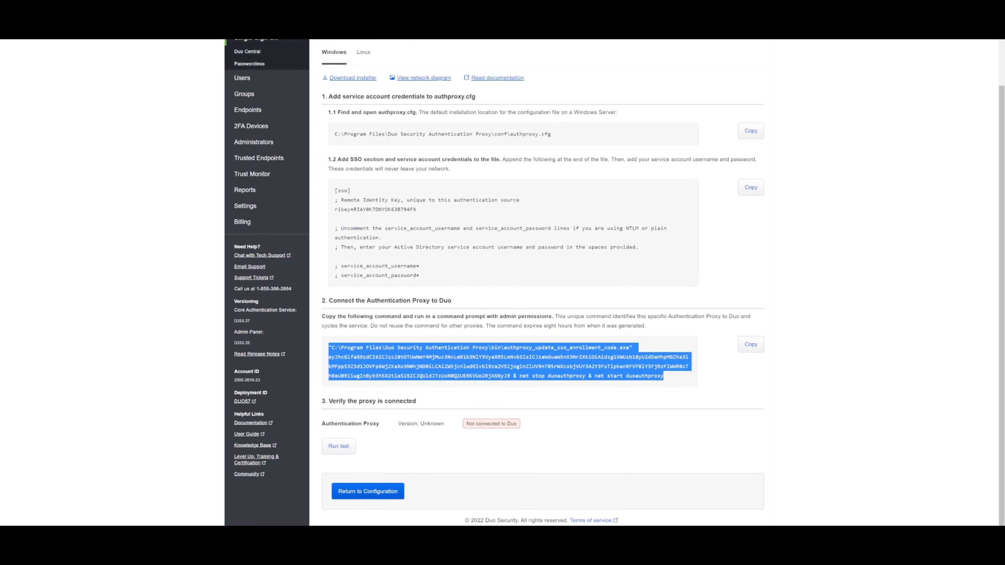
{"action": "key", "text": "alt+Tab"}
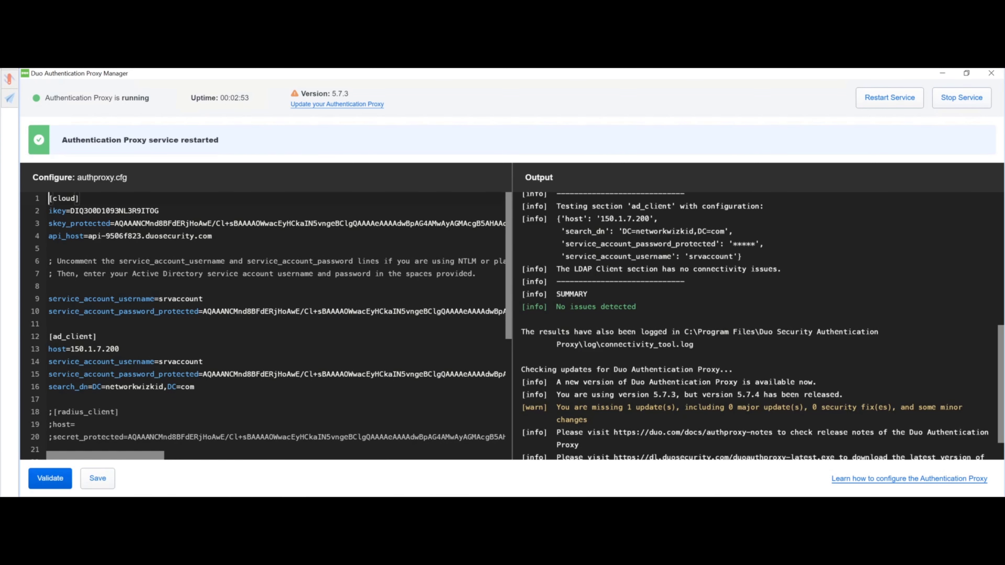
Paste the [sso] block with its rikey at the top of authproxy.cfg
{"action": "key", "text": "Return"}
{"action": "key", "text": "Return"}
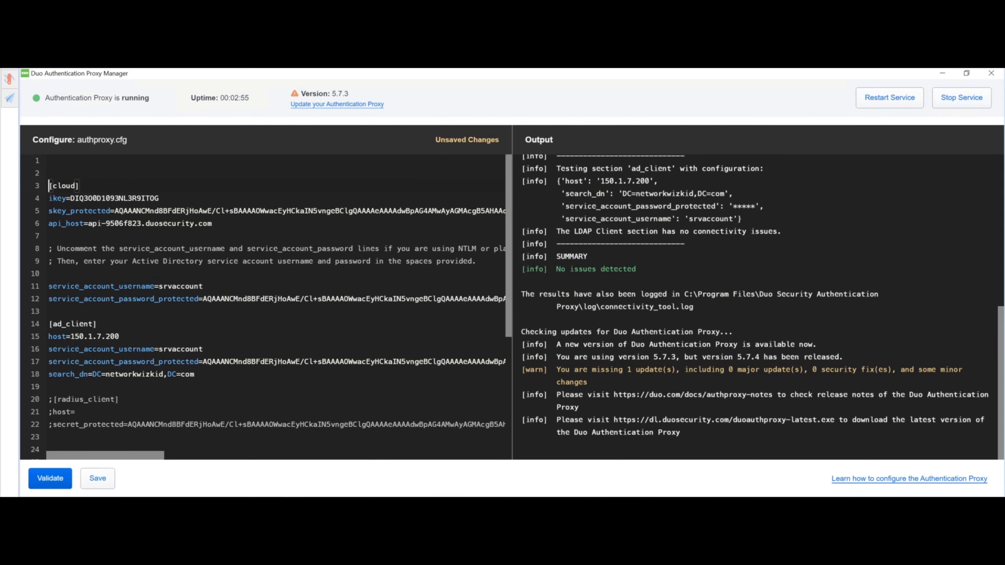
{"action": "key", "text": "Up"}
{"action": "key", "text": "Up"}
{"action": "key", "text": "ctrl+v"}
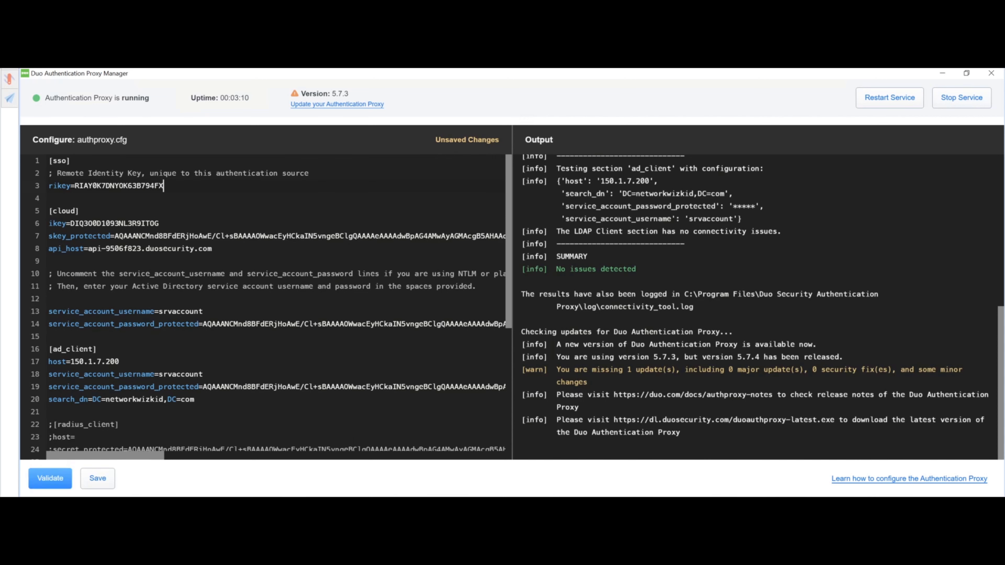
Validate and save the configuration, then restart the proxy service
{"action": "left_click", "coordinate": [50, 478]}
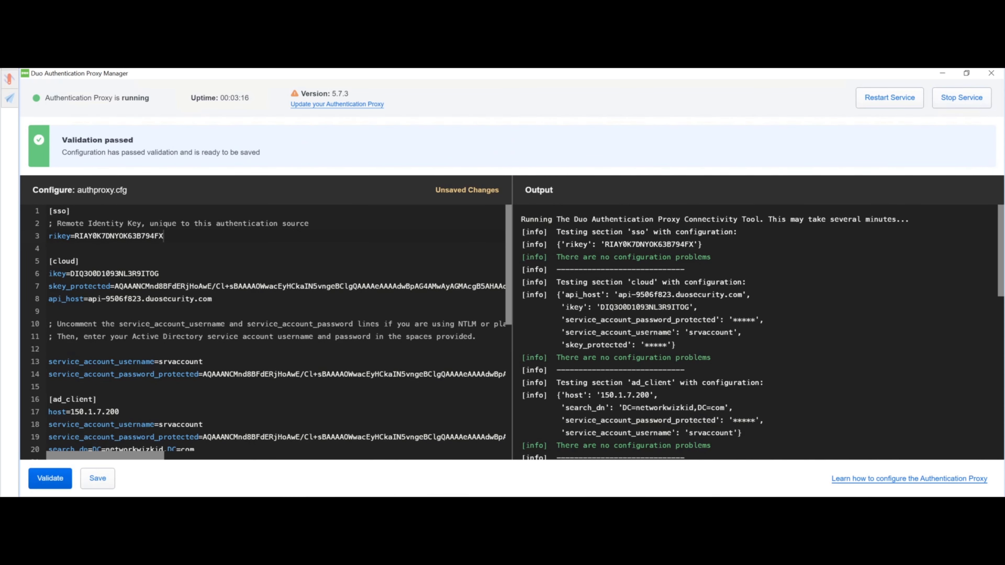
{"action": "left_click", "coordinate": [98, 478]}
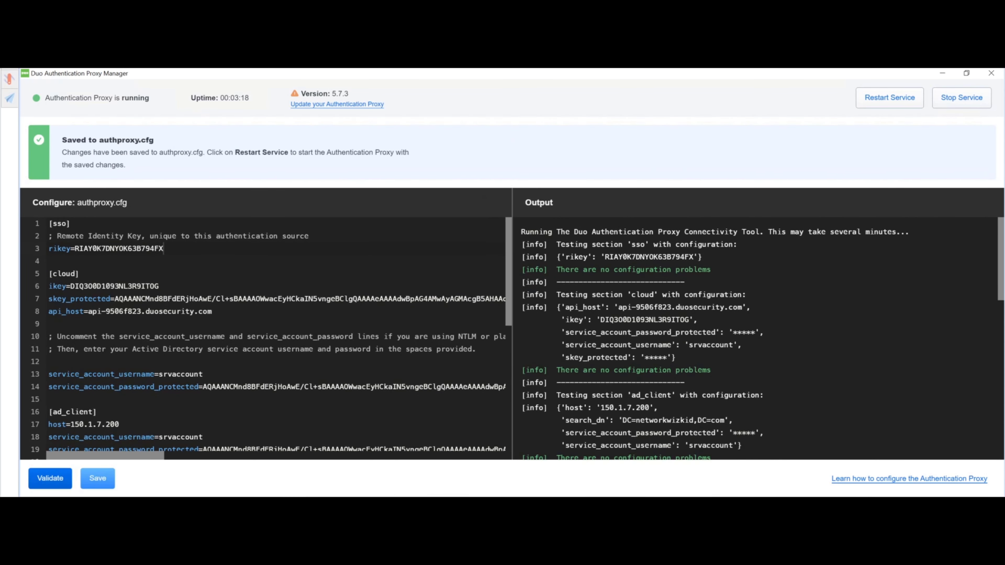
{"action": "left_click", "coordinate": [889, 97]}
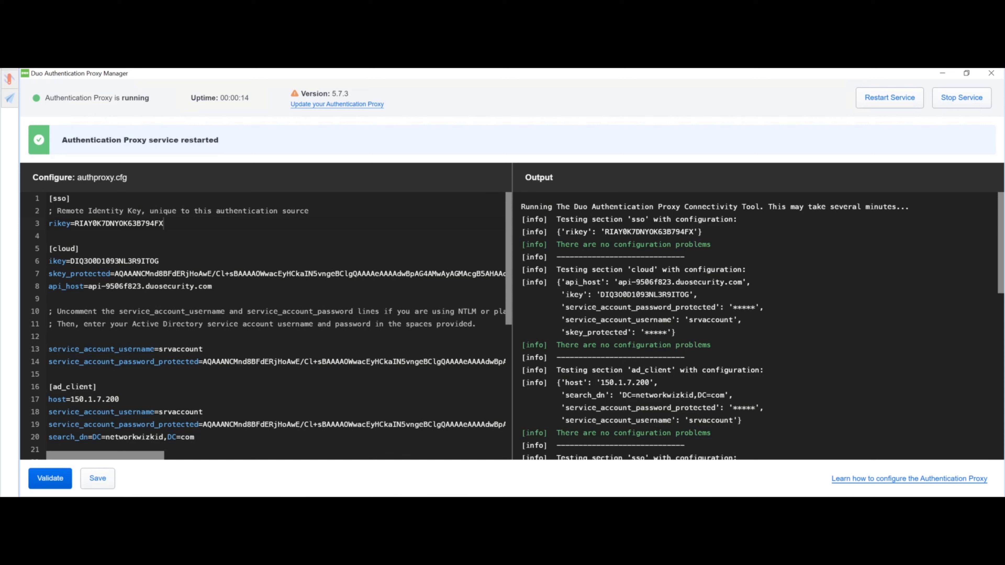
Rerun the connection test to confirm Connected to Duo, noting proxy version 5.7.3
{"action": "mouse_move", "coordinate": [164, 223]}
{"action": "left_mouse_down"}
{"action": "mouse_move", "coordinate": [64, 210]}
{"action": "mouse_move", "coordinate": [163, 223]}
{"action": "left_mouse_up"}
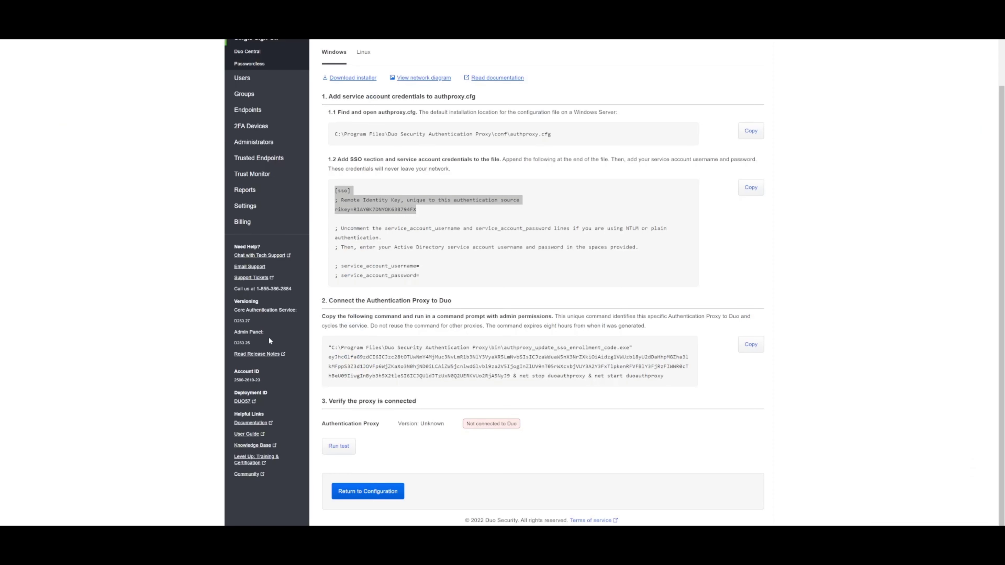
{"action": "left_click", "coordinate": [350, 445]}
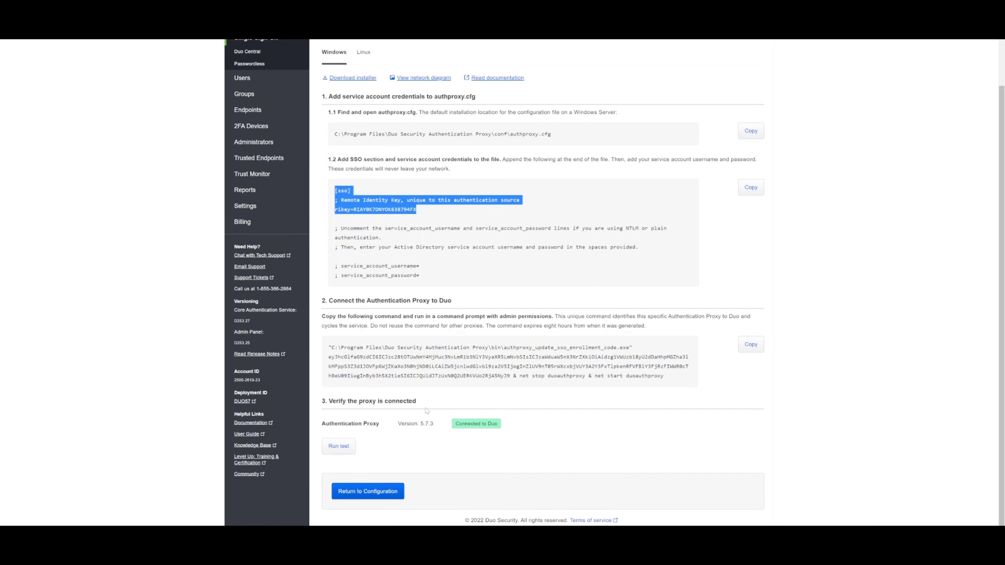
{"action": "scroll", "coordinate": [542, 277], "scroll_direction": "up", "scroll_amount": 2}
{"action": "scroll", "coordinate": [436, 411], "scroll_direction": "down", "scroll_amount": 2}
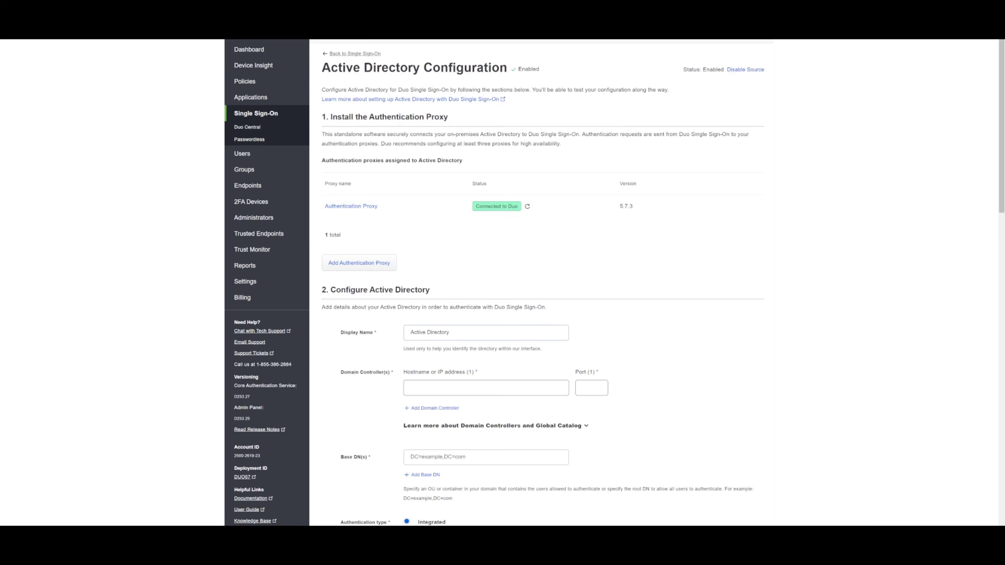
{"action": "double_click", "coordinate": [630, 206]}
{"action": "scroll", "coordinate": [574, 238], "scroll_direction": "down", "scroll_amount": 4}
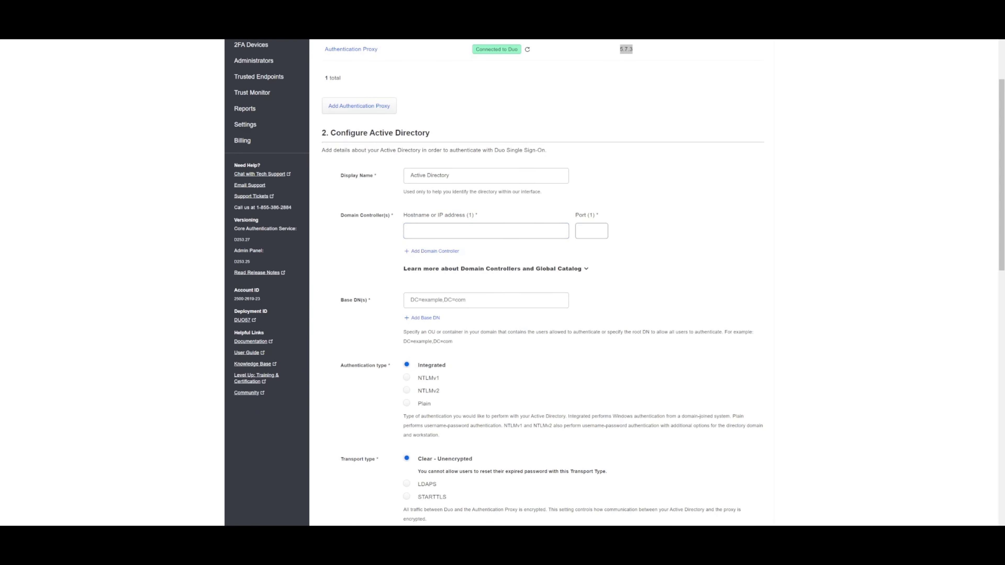
Enter display name 'Active Directory O365 Demo', controller 150.1.7.200:389, base DN DC=networkwizkid,DC=com
{"action": "mouse_move", "coordinate": [450, 175]}
{"action": "left_mouse_down"}
{"action": "mouse_move", "coordinate": [427, 175]}
{"action": "mouse_move", "coordinate": [450, 175]}
{"action": "left_mouse_up"}
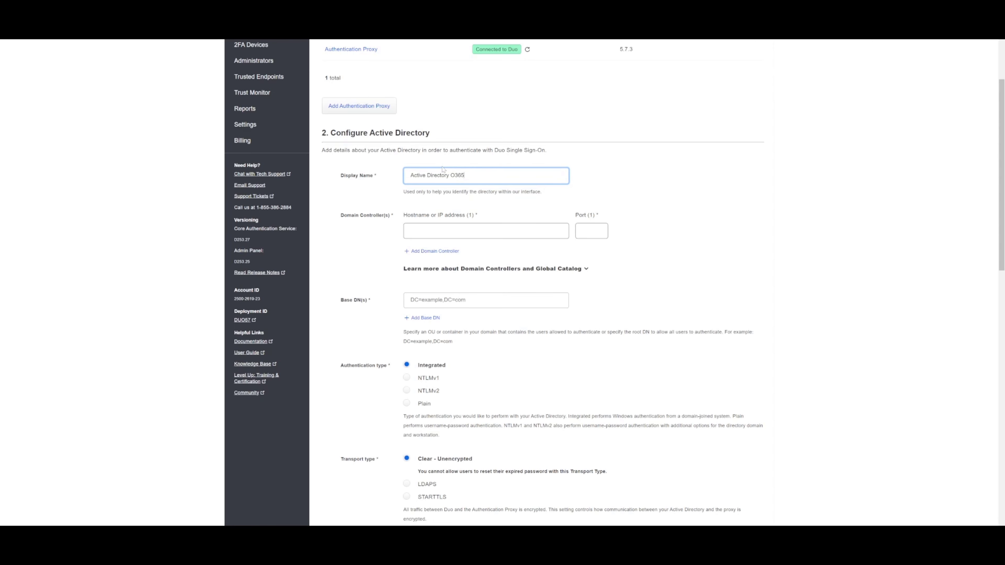
{"action": "type", "text": "O365 Demo"}
{"action": "left_click", "coordinate": [410, 230]}
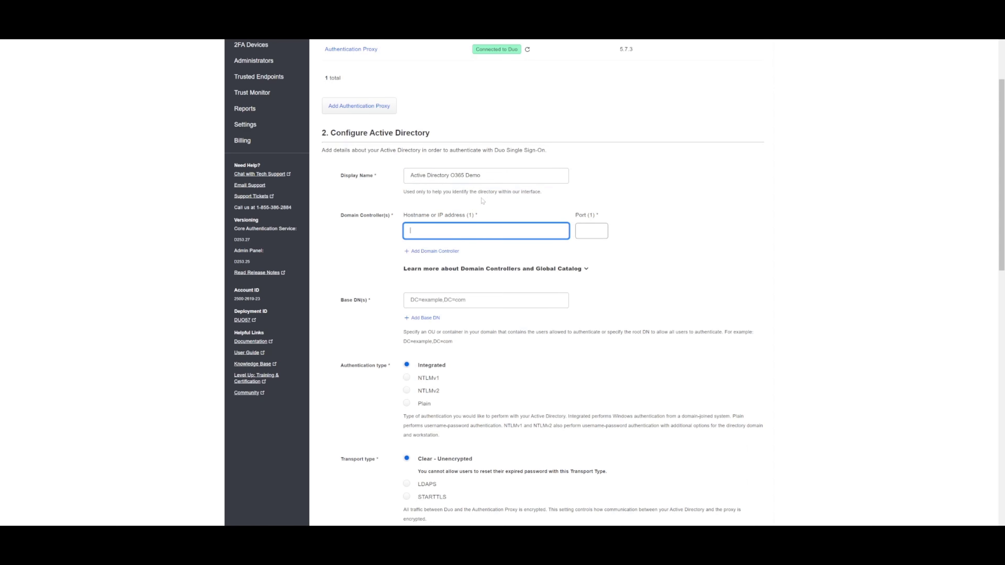
{"action": "type", "text": "150.1.7.200"}
{"action": "left_click", "coordinate": [582, 218]}
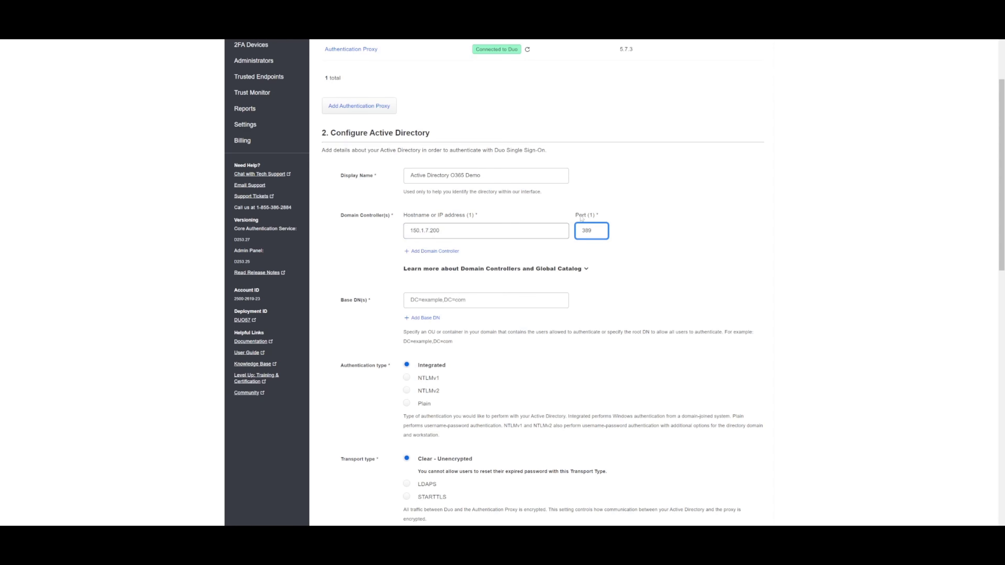
{"action": "left_click", "coordinate": [421, 305]}
{"action": "left_click", "coordinate": [479, 301]}
{"action": "type", "text": "DC=networkwizkid,DC=com"}
{"action": "scroll", "coordinate": [434, 351], "scroll_direction": "down", "scroll_amount": 4}
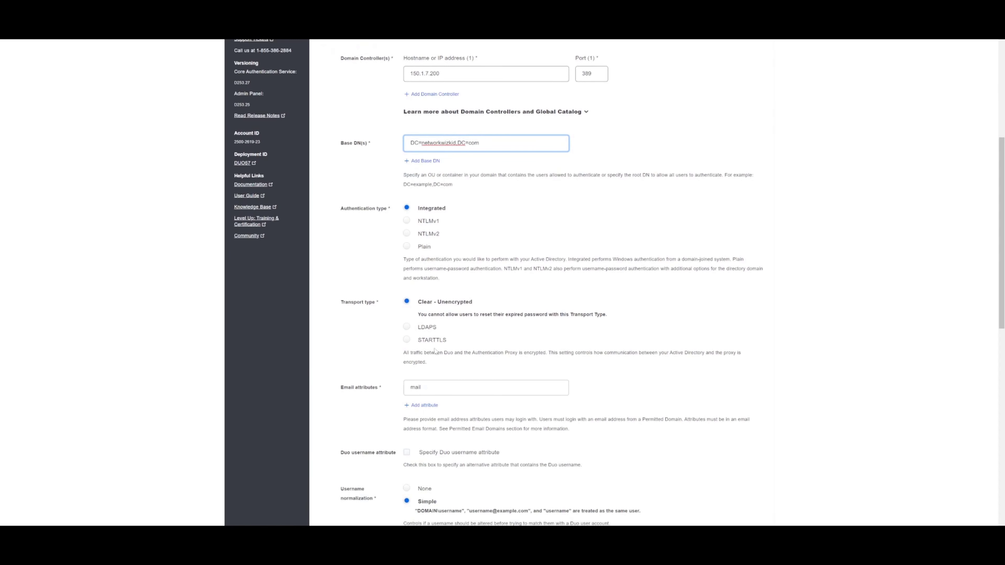
{"action": "scroll", "coordinate": [313, 338], "scroll_direction": "down", "scroll_amount": 2}
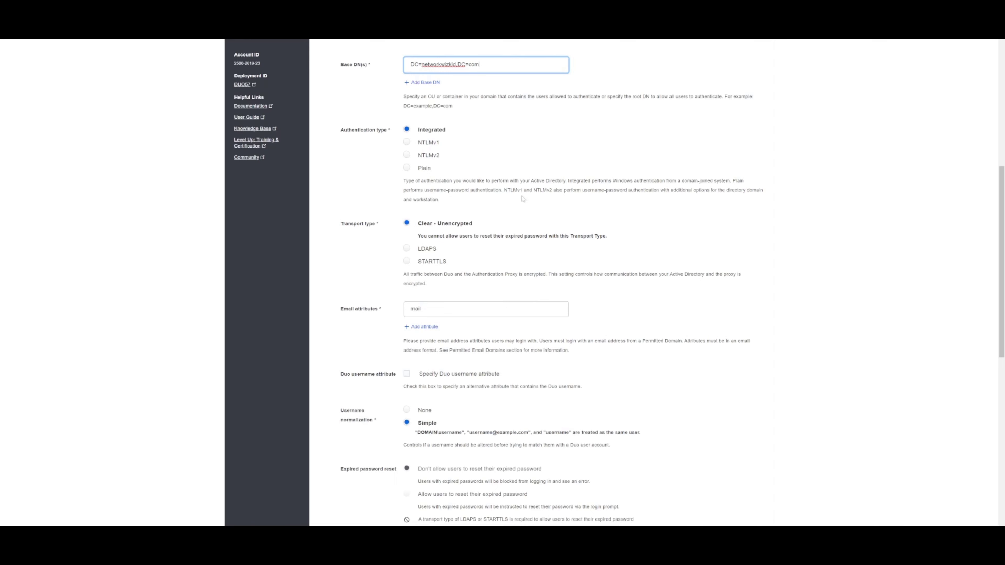
{"action": "scroll", "coordinate": [514, 212], "scroll_direction": "down", "scroll_amount": 1}
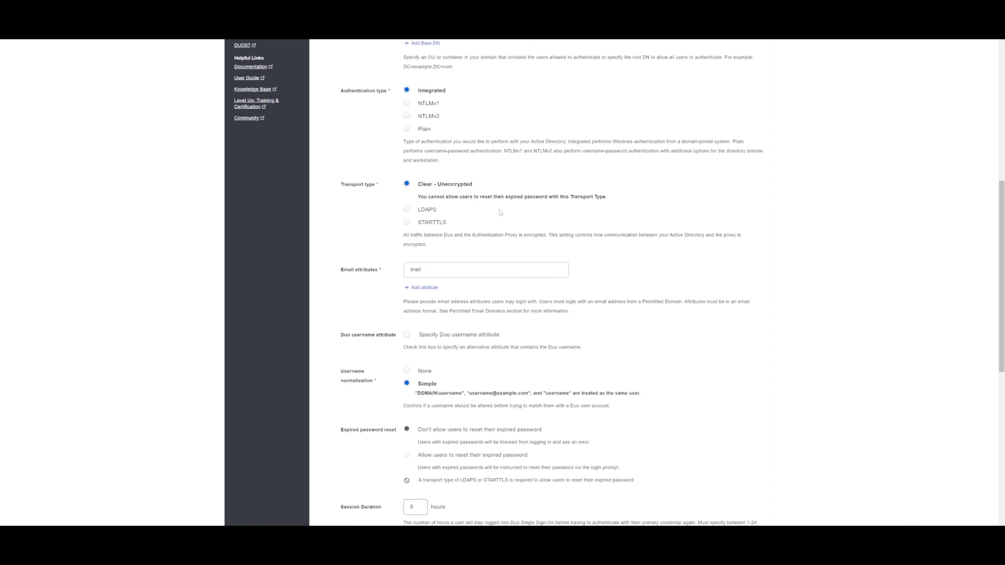
{"action": "scroll", "coordinate": [512, 208], "scroll_direction": "up", "scroll_amount": 3}
{"action": "scroll", "coordinate": [512, 207], "scroll_direction": "down", "scroll_amount": 2}
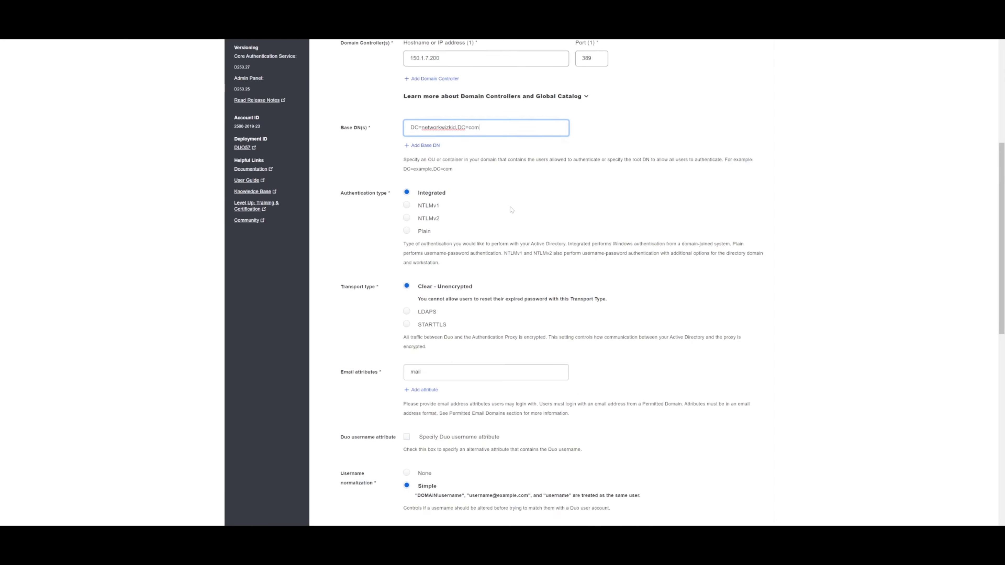
{"action": "scroll", "coordinate": [512, 208], "scroll_direction": "down", "scroll_amount": 2}
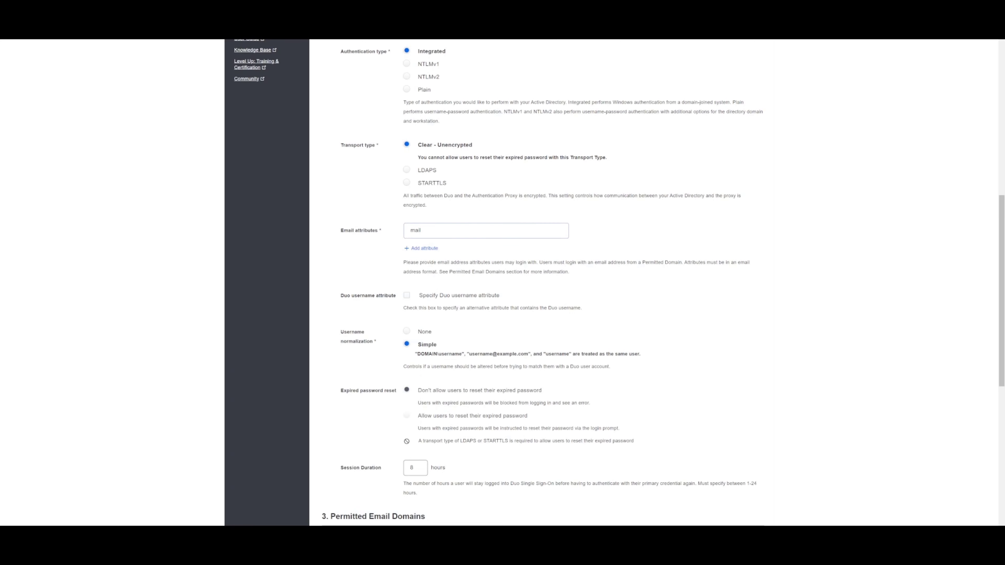
{"action": "scroll", "coordinate": [374, 222], "scroll_direction": "down", "scroll_amount": 1}
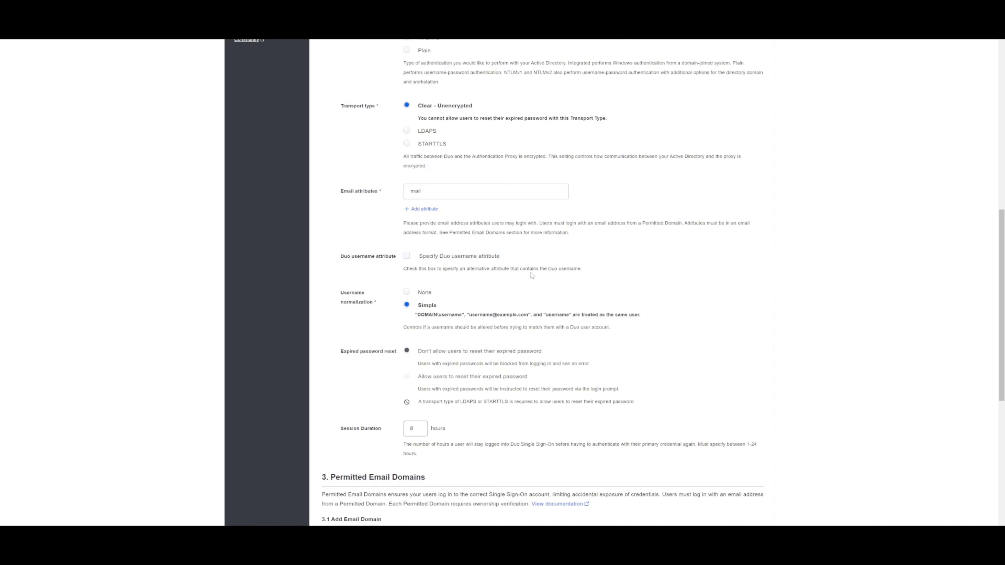
{"action": "scroll", "coordinate": [542, 256], "scroll_direction": "down", "scroll_amount": 2}
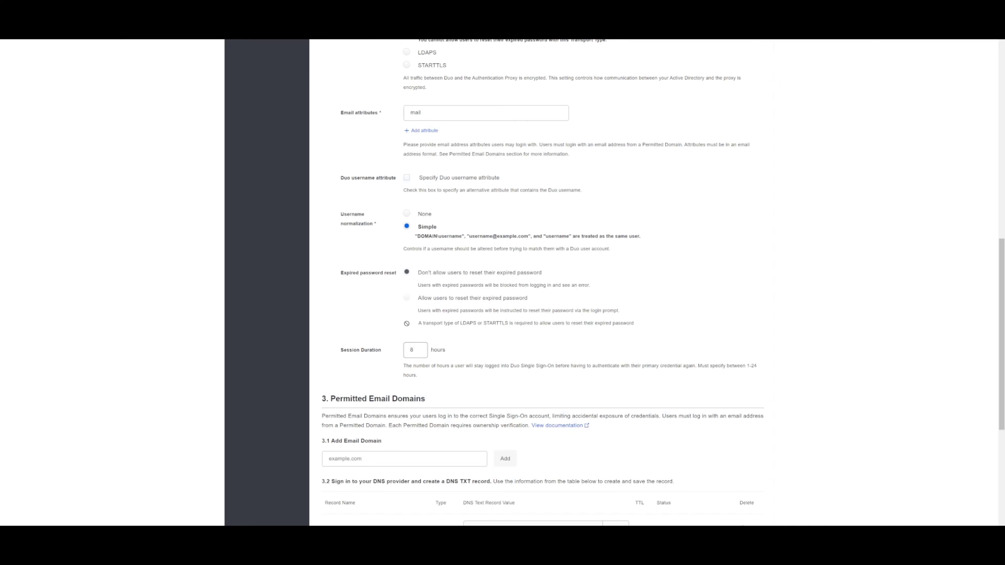
{"action": "scroll", "coordinate": [446, 236], "scroll_direction": "down", "scroll_amount": 2}
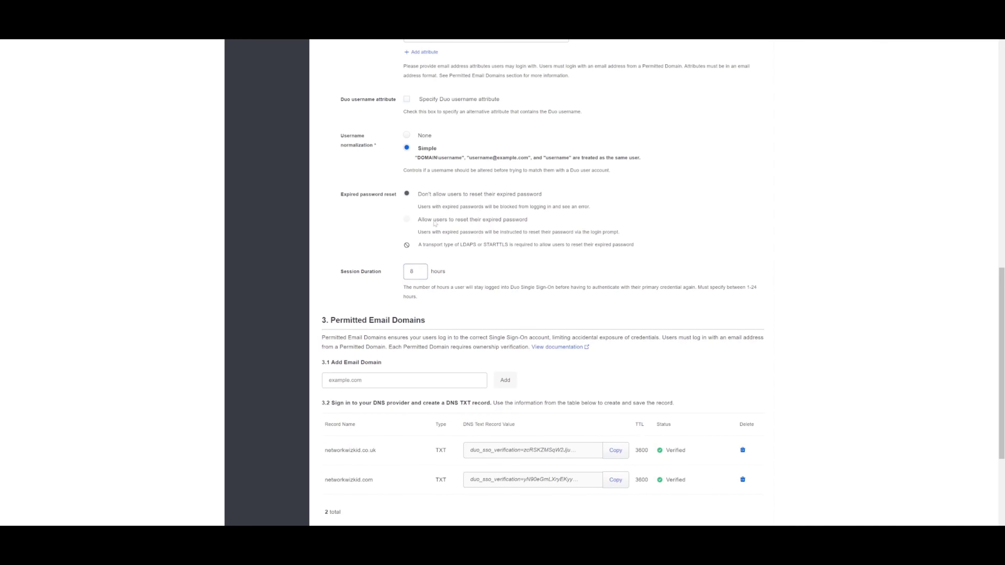
{"action": "scroll", "coordinate": [435, 222], "scroll_direction": "down", "scroll_amount": 1}
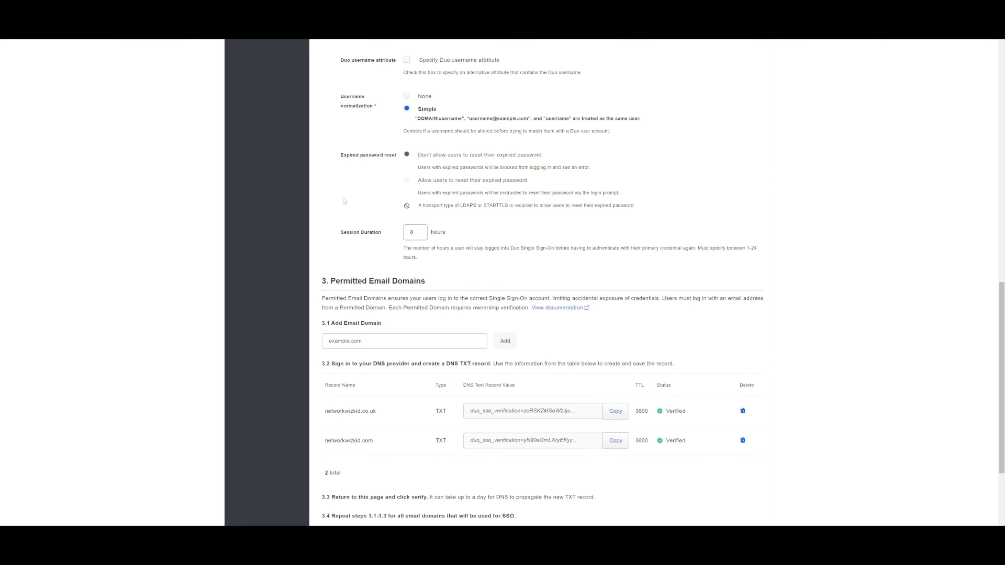
{"action": "scroll", "coordinate": [524, 204], "scroll_direction": "down", "scroll_amount": 3}
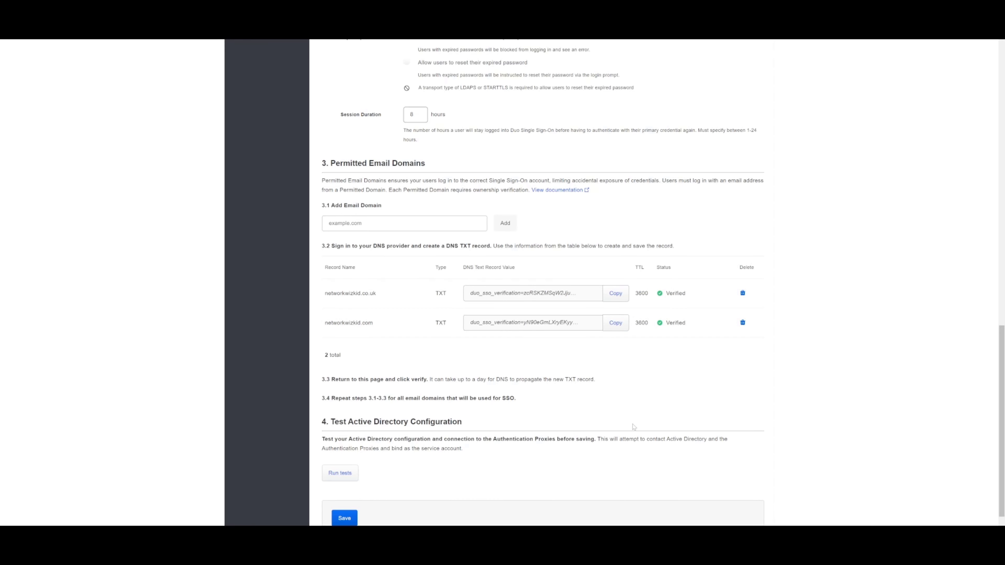
Run the tests and confirm 'Active Directory correctly configured.'
{"action": "scroll", "coordinate": [513, 352], "scroll_direction": "down", "scroll_amount": 1}
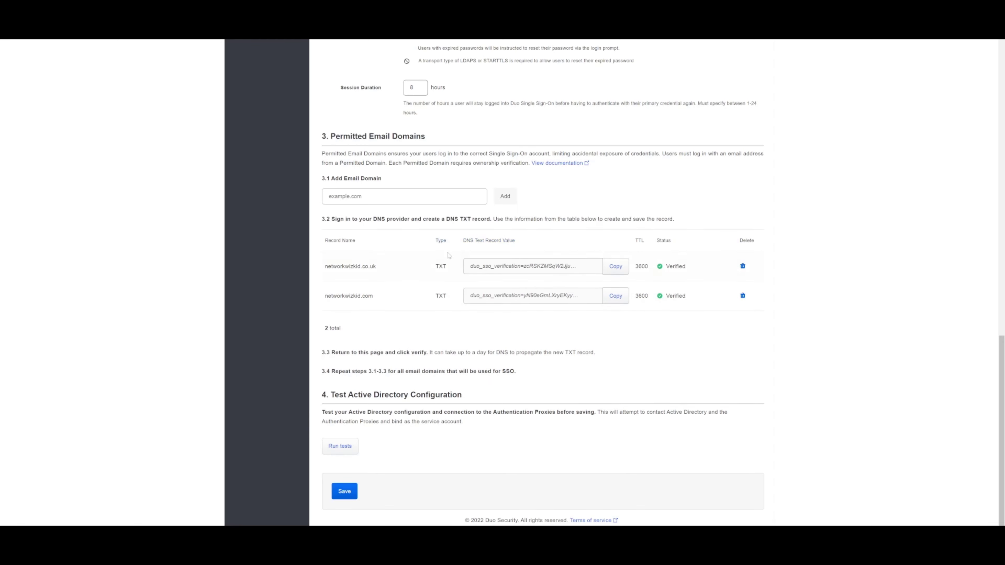
{"action": "left_click", "coordinate": [616, 296]}
{"action": "left_click", "coordinate": [354, 446]}
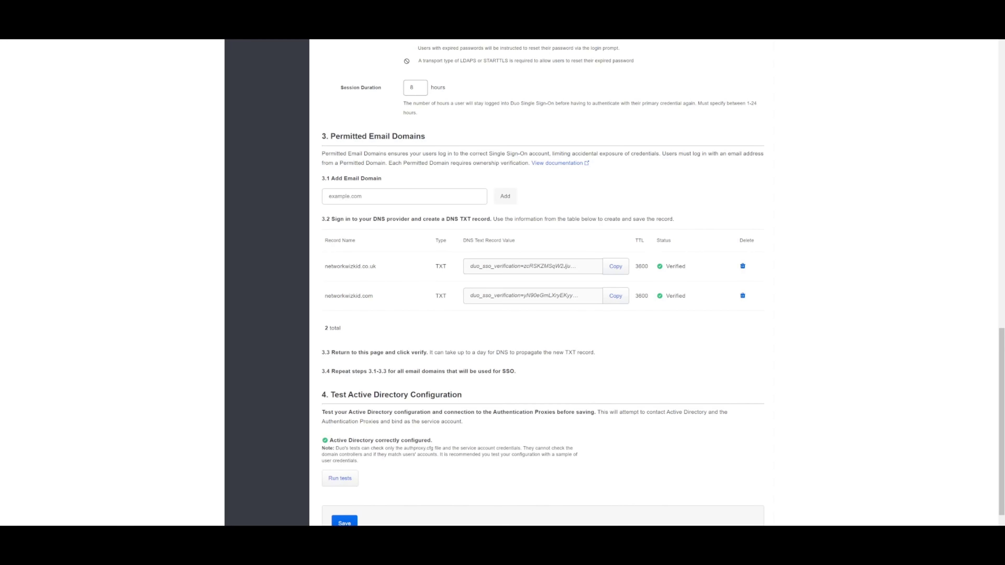
{"action": "left_click_drag", "start_coordinate": [329, 441], "coordinate": [434, 441]}
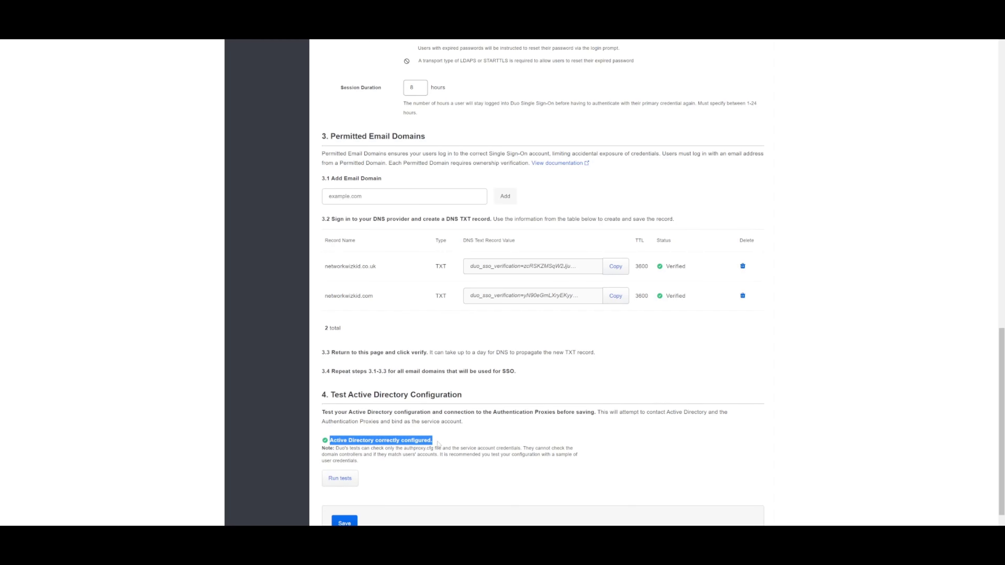
Save the Active Directory configuration and return to Single Sign-On
{"action": "scroll", "coordinate": [439, 442], "scroll_direction": "down", "scroll_amount": 1}
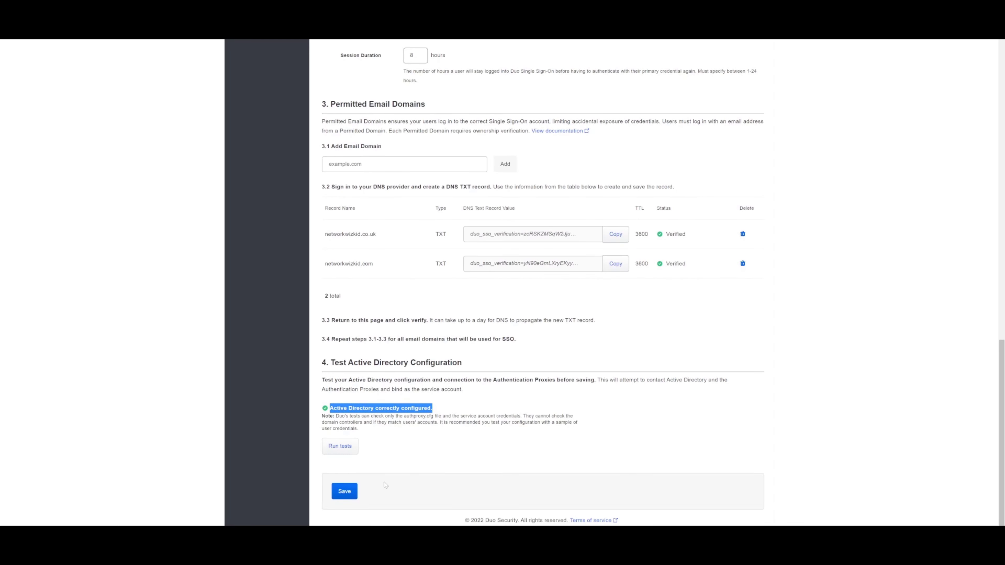
{"action": "left_click", "coordinate": [348, 495]}
{"action": "left_click", "coordinate": [451, 491]}
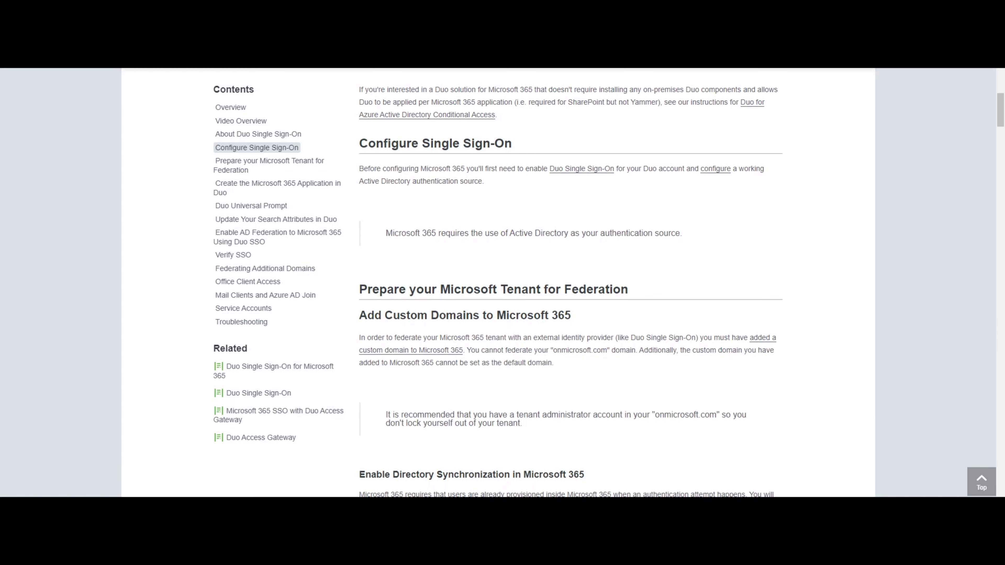
Scroll the Microsoft 365 guide to 'Prepare your Microsoft Tenant for Federation'
{"action": "scroll", "coordinate": [570, 281], "scroll_direction": "up", "scroll_amount": 1}
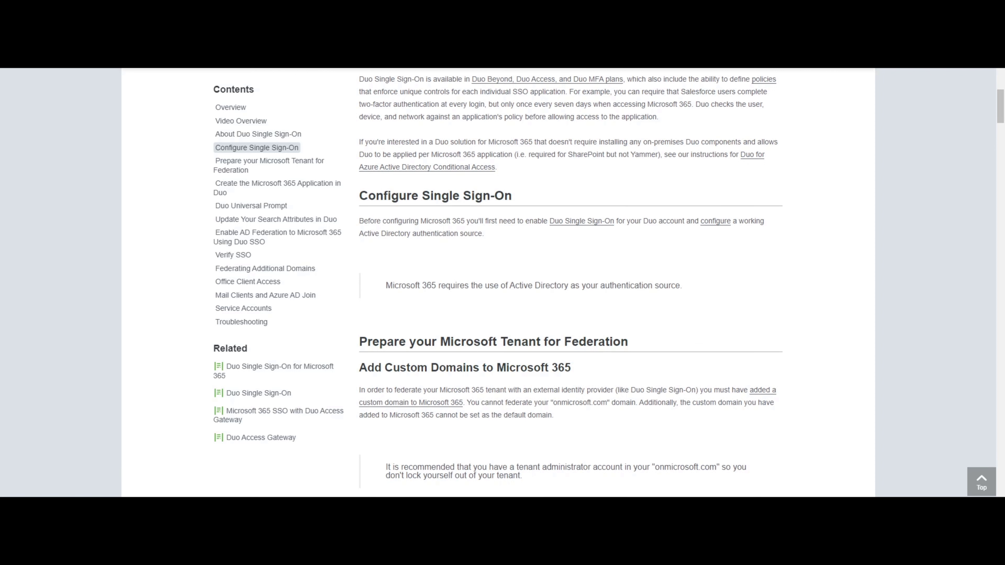
{"action": "scroll", "coordinate": [570, 281], "scroll_direction": "down", "scroll_amount": 3}
{"action": "scroll", "coordinate": [570, 281], "scroll_direction": "down", "scroll_amount": 1}
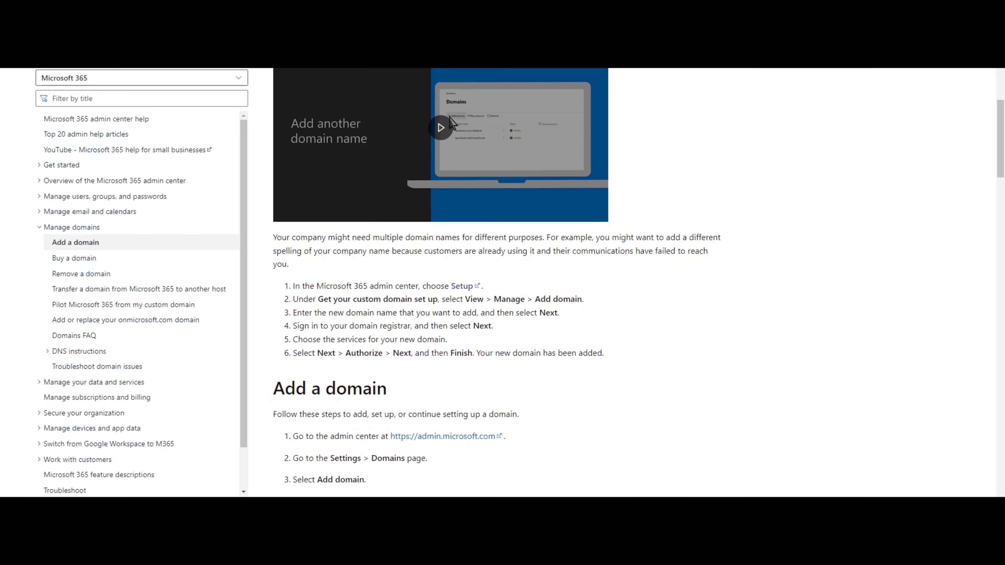
{"action": "scroll", "coordinate": [497, 278], "scroll_direction": "up", "scroll_amount": 10}
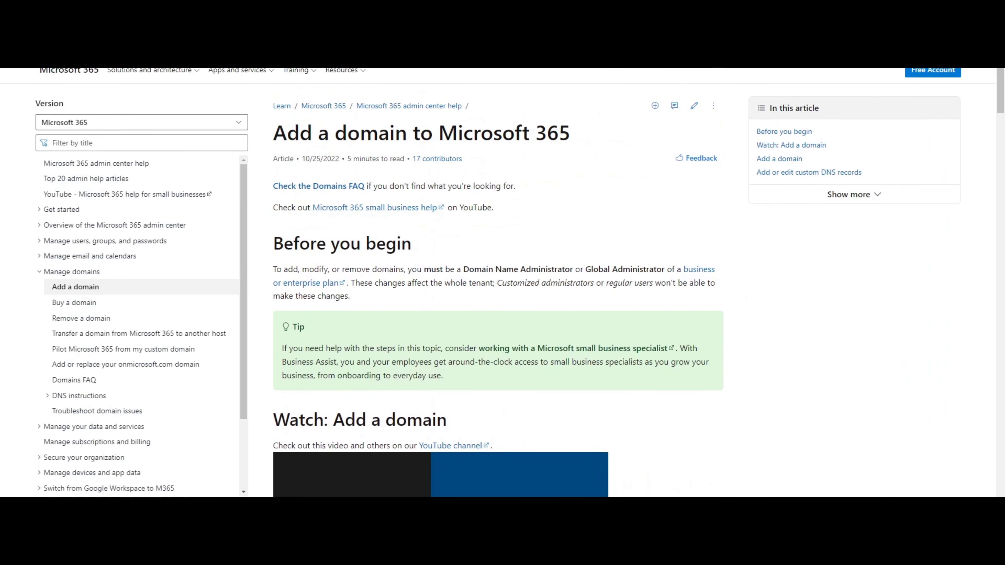
{"action": "scroll", "coordinate": [452, 123], "scroll_direction": "down", "scroll_amount": 10}
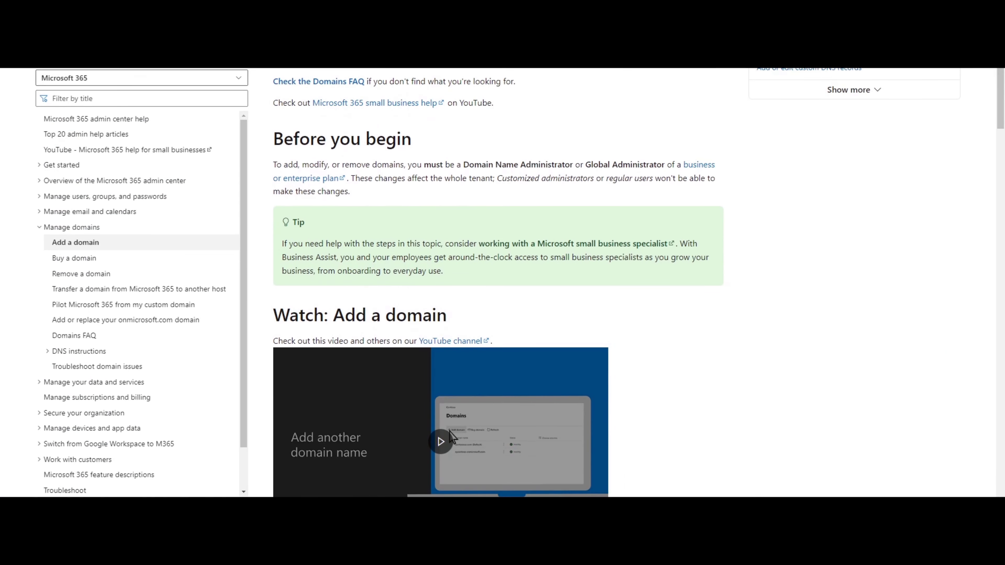
{"action": "scroll", "coordinate": [498, 277], "scroll_direction": "down", "scroll_amount": 8}
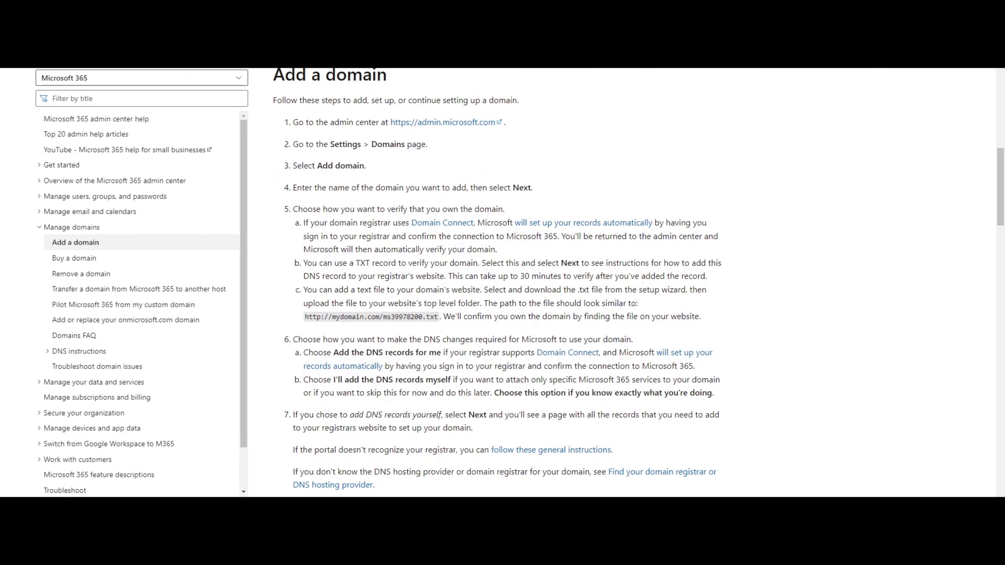
{"action": "scroll", "coordinate": [498, 277], "scroll_direction": "down", "scroll_amount": 10}
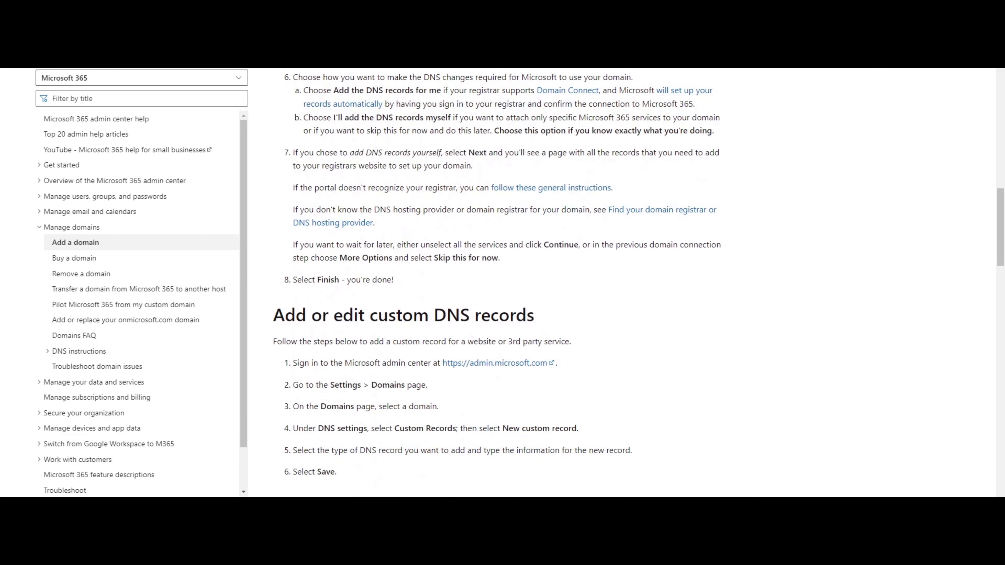
{"action": "scroll", "coordinate": [498, 283], "scroll_direction": "down", "scroll_amount": 6}
{"action": "scroll", "coordinate": [498, 283], "scroll_direction": "down", "scroll_amount": 7}
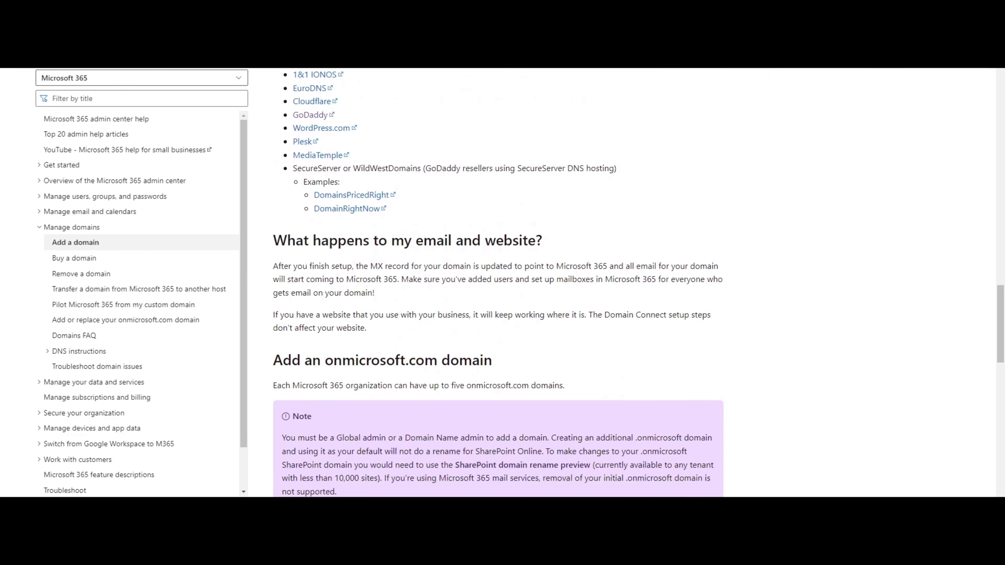
{"action": "scroll", "coordinate": [498, 283], "scroll_direction": "down", "scroll_amount": 4}
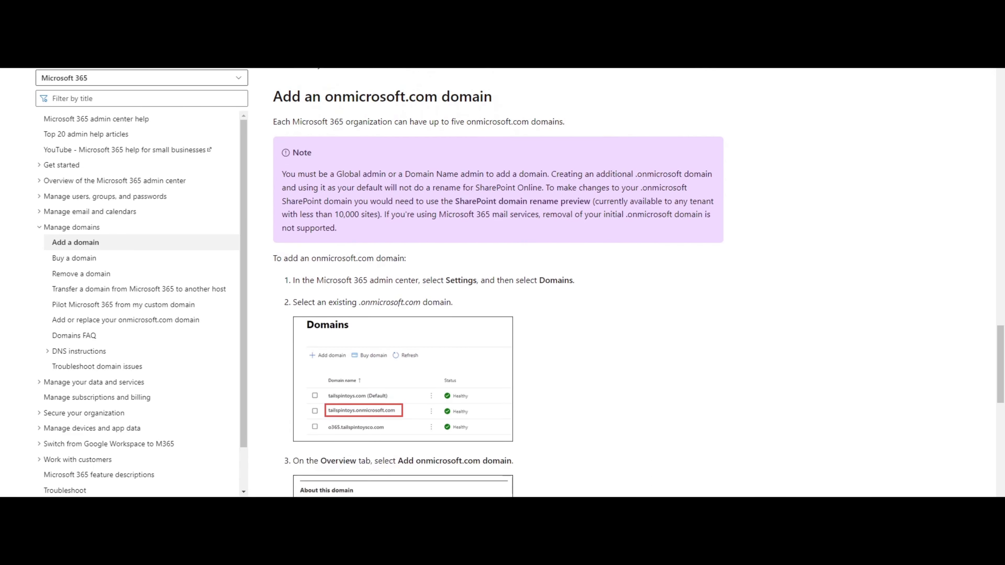
{"action": "scroll", "coordinate": [498, 283], "scroll_direction": "up", "scroll_amount": 11}
{"action": "scroll", "coordinate": [450, 396], "scroll_direction": "up", "scroll_amount": 20}
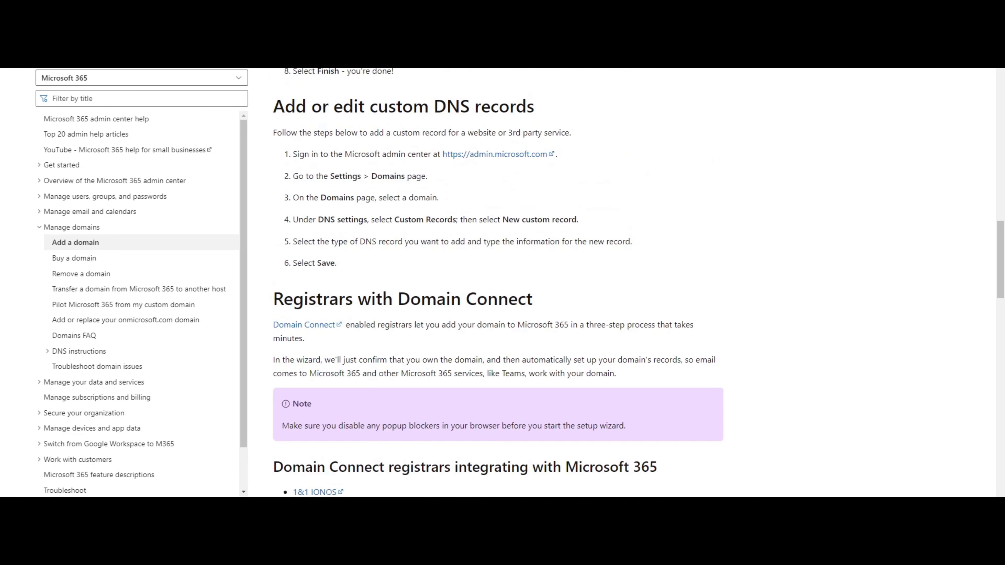
{"action": "scroll", "coordinate": [451, 396], "scroll_direction": "up", "scroll_amount": 4}
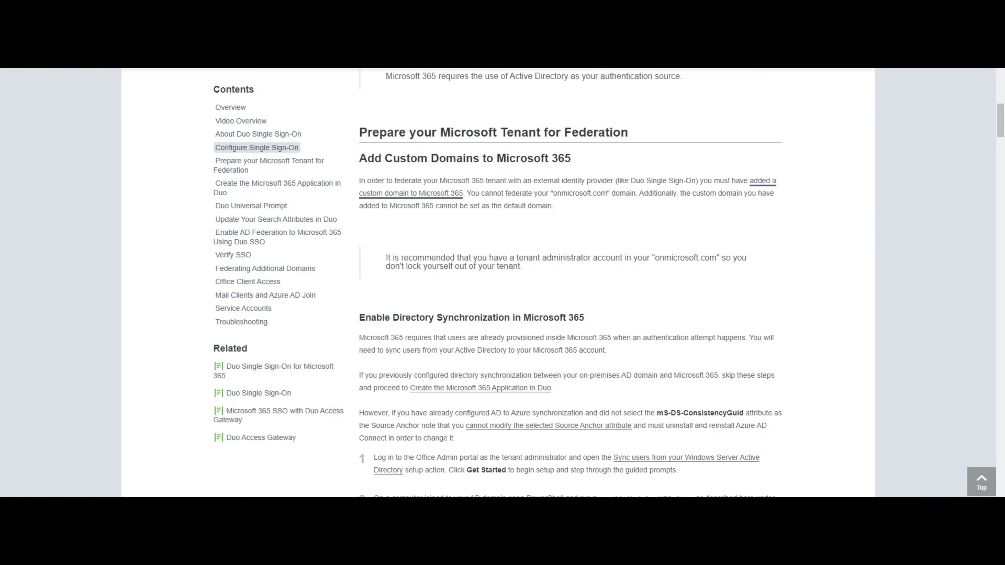
Highlight the 'Prepare your Microsoft Tenant for Federation' heading and read on
{"action": "mouse_move", "coordinate": [359, 133]}
{"action": "left_mouse_down"}
{"action": "mouse_move", "coordinate": [594, 132]}
{"action": "mouse_move", "coordinate": [368, 132]}
{"action": "left_mouse_up"}
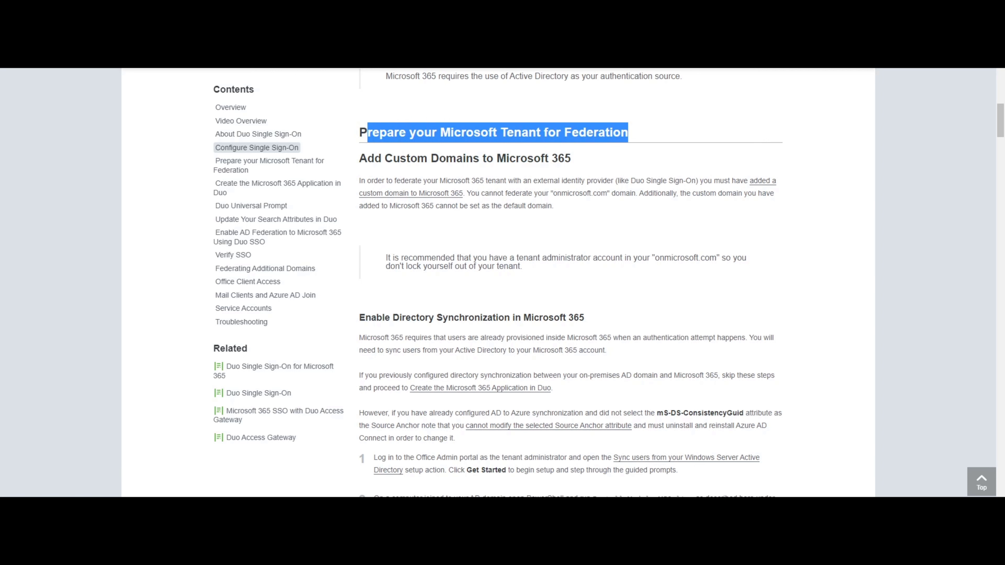
{"action": "scroll", "coordinate": [571, 278], "scroll_direction": "down", "scroll_amount": 1}
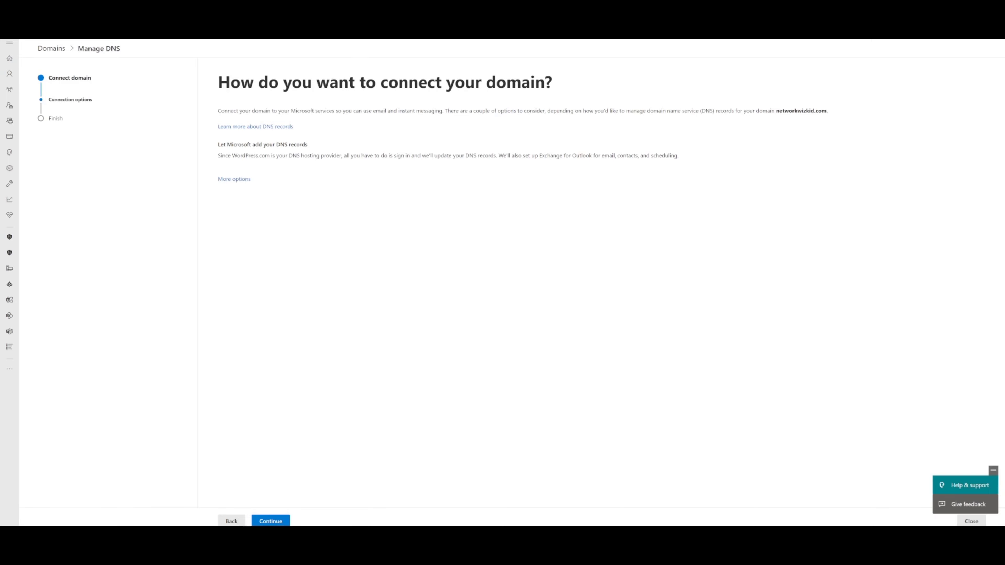
For networkwizkid.com, let Microsoft add the DNS records and continue to the next step
{"action": "left_click_drag", "start_coordinate": [777, 111], "coordinate": [828, 111]}
{"action": "left_click", "coordinate": [263, 520]}
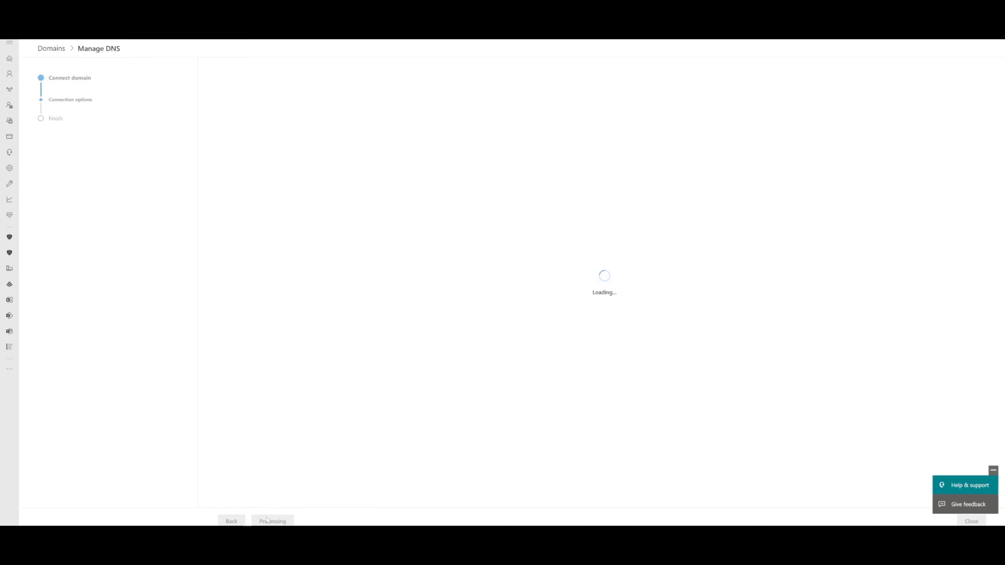
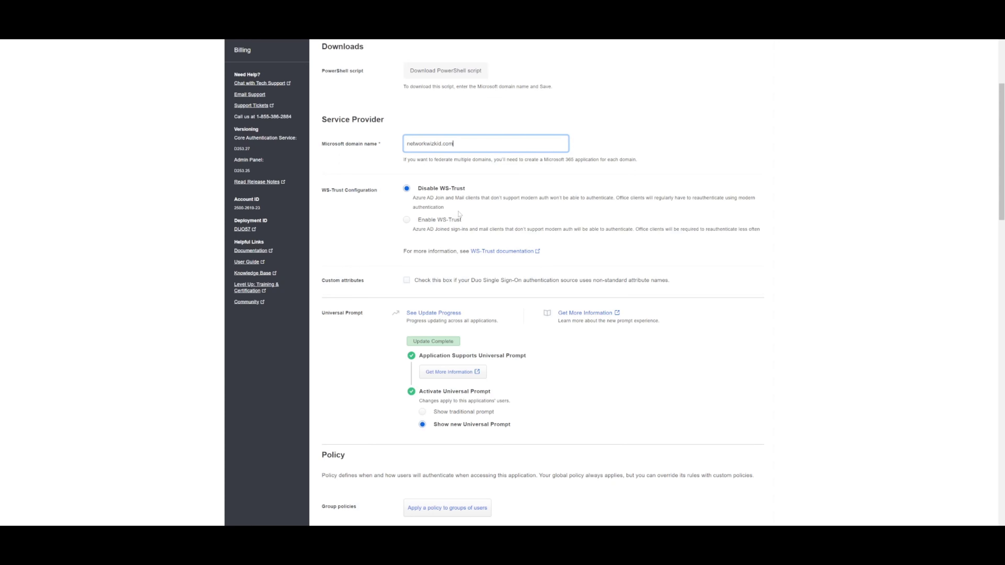
{"action": "scroll", "coordinate": [462, 180], "scroll_direction": "down", "scroll_amount": 2}
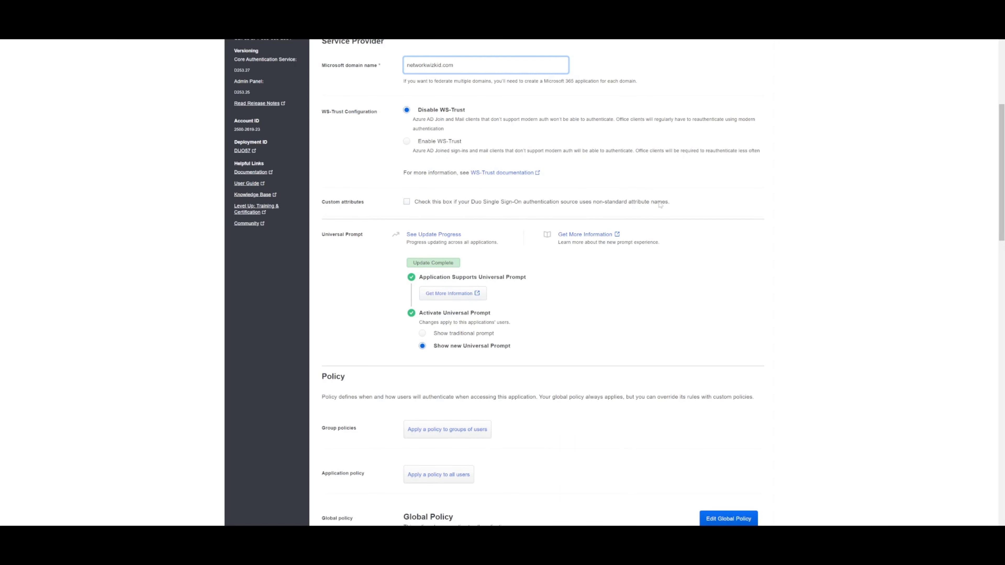
{"action": "left_click_drag", "start_coordinate": [669, 202], "coordinate": [387, 200]}
{"action": "left_click", "coordinate": [386, 200]}
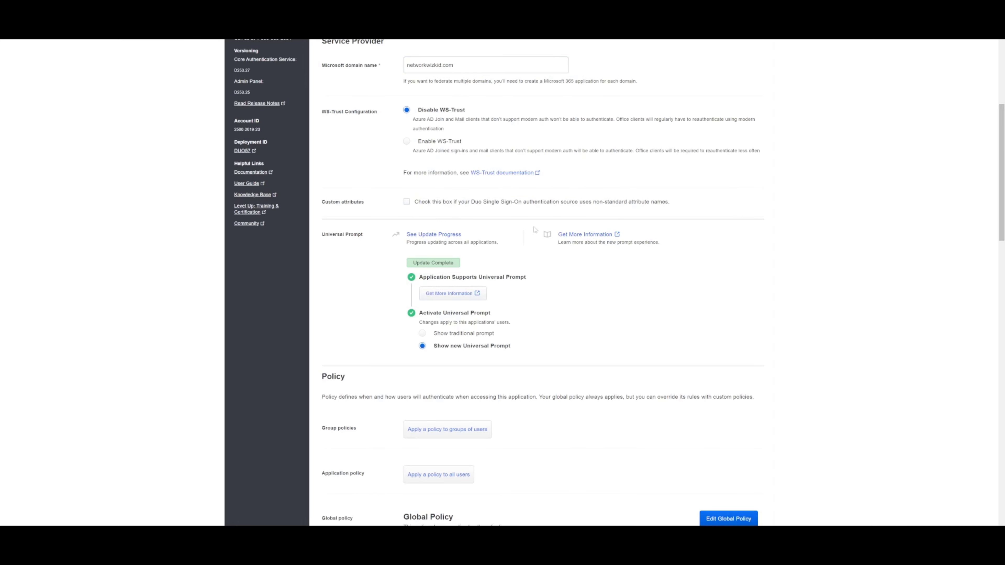
{"action": "scroll", "coordinate": [534, 230], "scroll_direction": "down", "scroll_amount": 2}
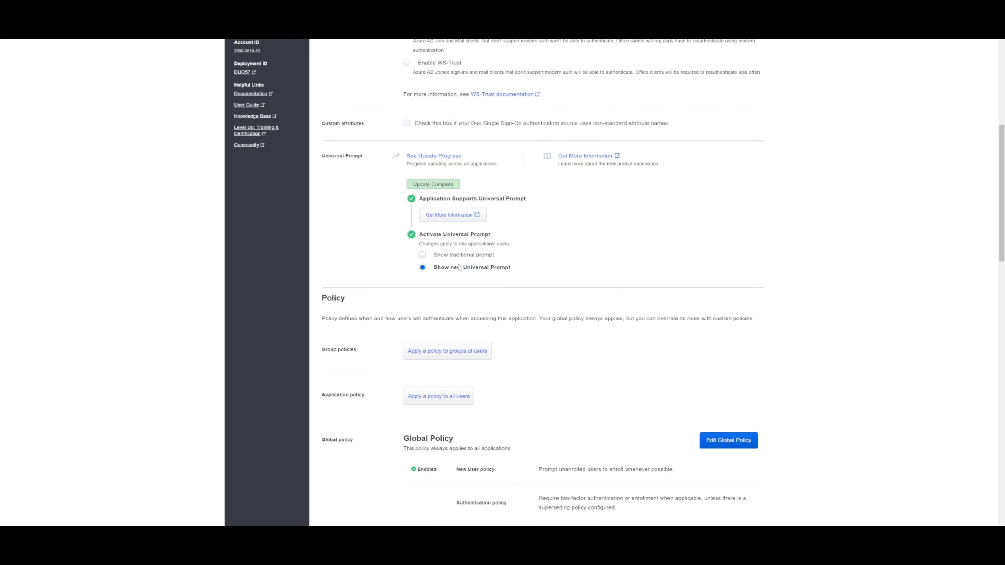
{"action": "left_click", "coordinate": [429, 220]}
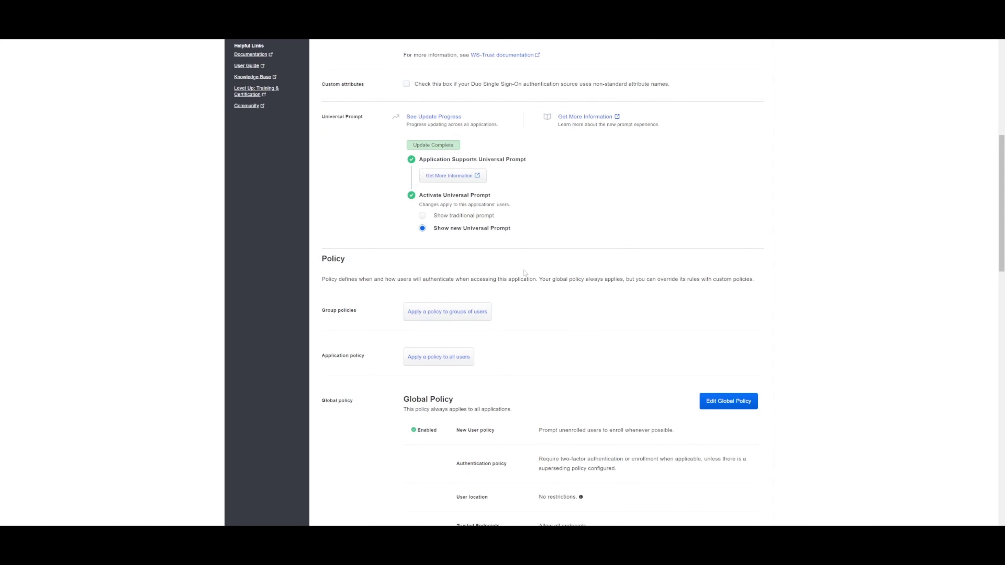
{"action": "scroll", "coordinate": [525, 274], "scroll_direction": "down", "scroll_amount": 3}
{"action": "scroll", "coordinate": [526, 272], "scroll_direction": "down", "scroll_amount": 1}
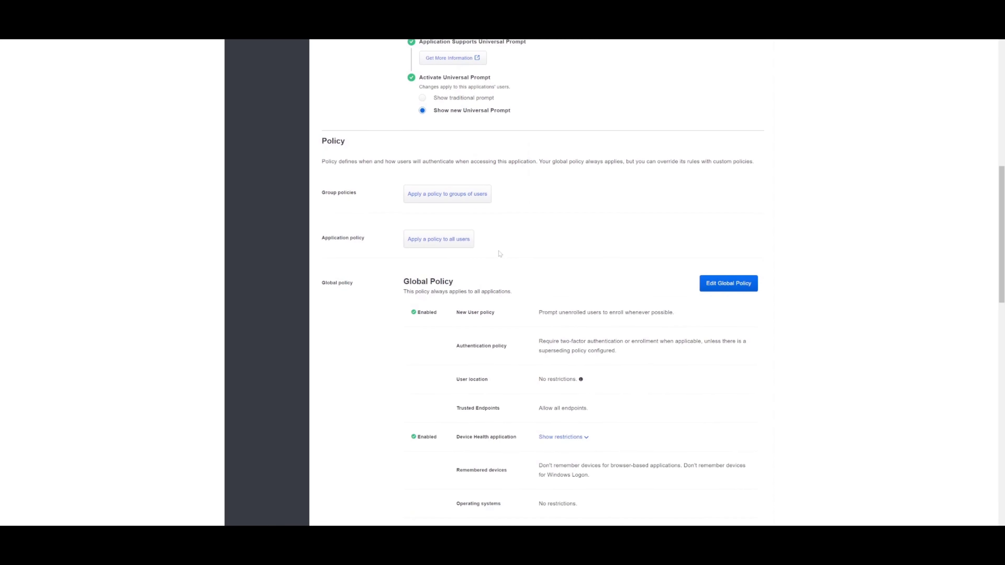
{"action": "scroll", "coordinate": [521, 252], "scroll_direction": "down", "scroll_amount": 3}
{"action": "scroll", "coordinate": [516, 253], "scroll_direction": "up", "scroll_amount": 2}
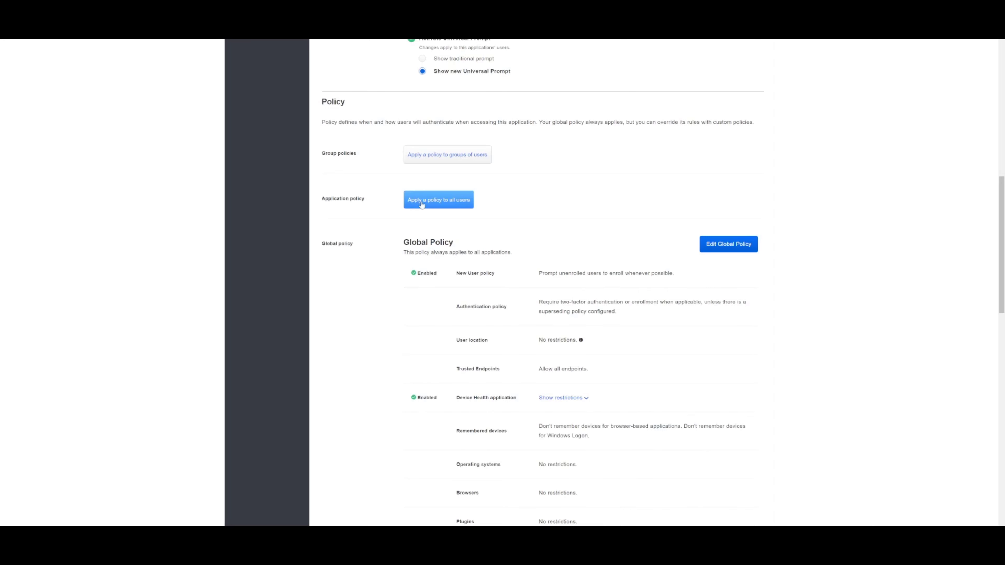
Create a new policy named 'M365 DEMO' and add a New User policy rule to it
{"action": "left_click", "coordinate": [432, 202]}
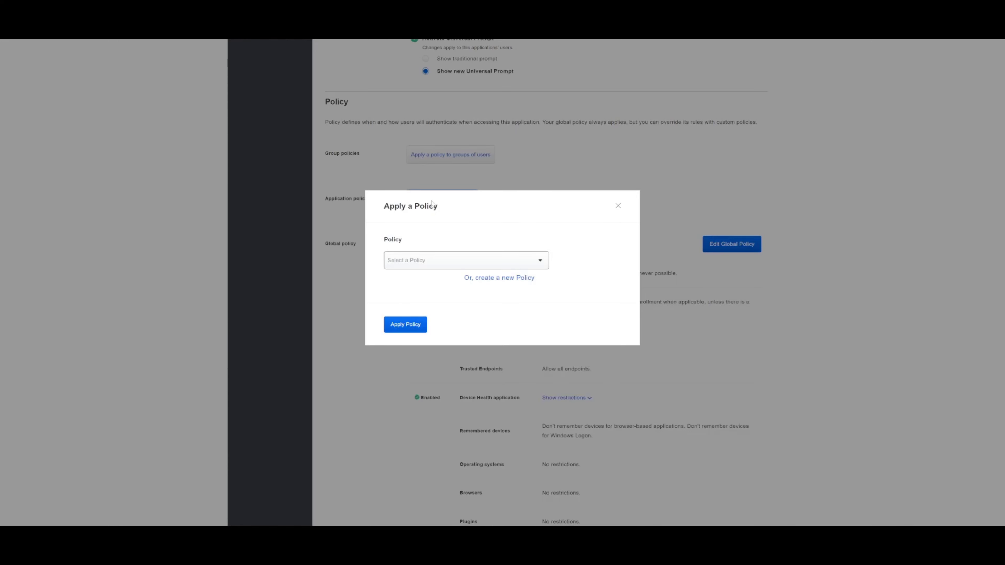
{"action": "left_click", "coordinate": [499, 277]}
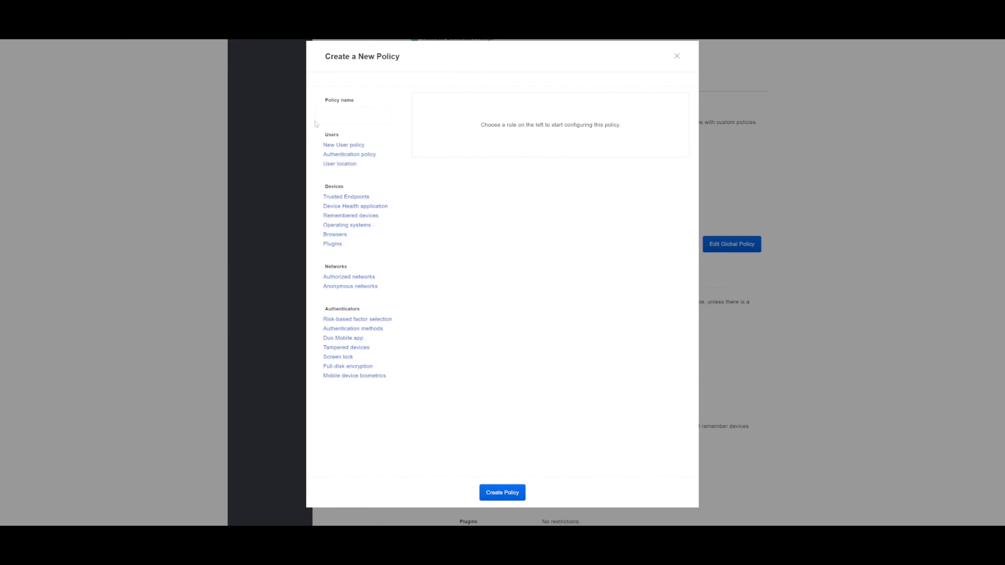
{"action": "left_click", "coordinate": [320, 119]}
{"action": "type", "text": "M365"}
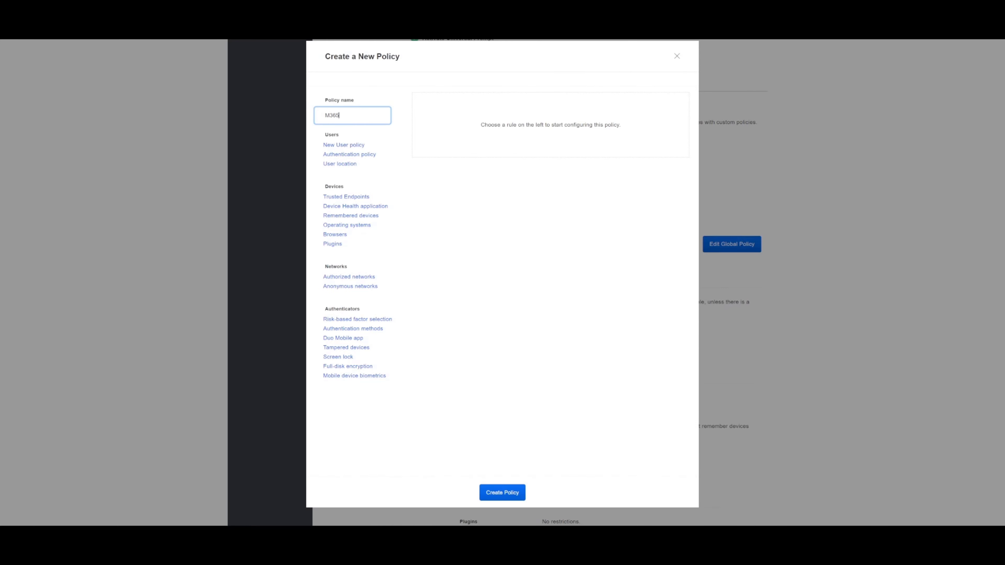
{"action": "type", "text": "DEMO"}
{"action": "left_click", "coordinate": [358, 144]}
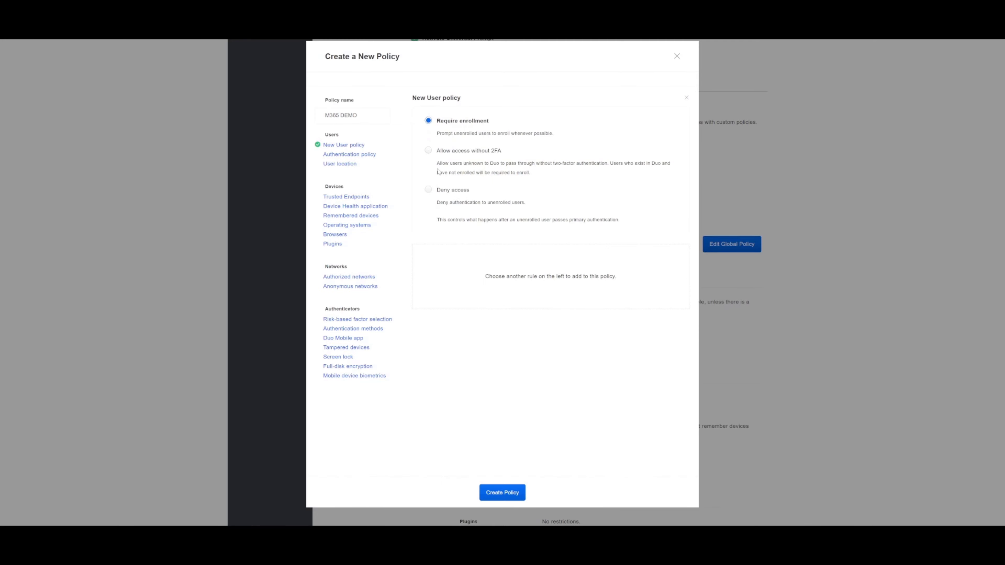
Set the New User policy to allow unenrolled users access without 2FA
{"action": "left_click_drag", "start_coordinate": [438, 171], "coordinate": [464, 163]}
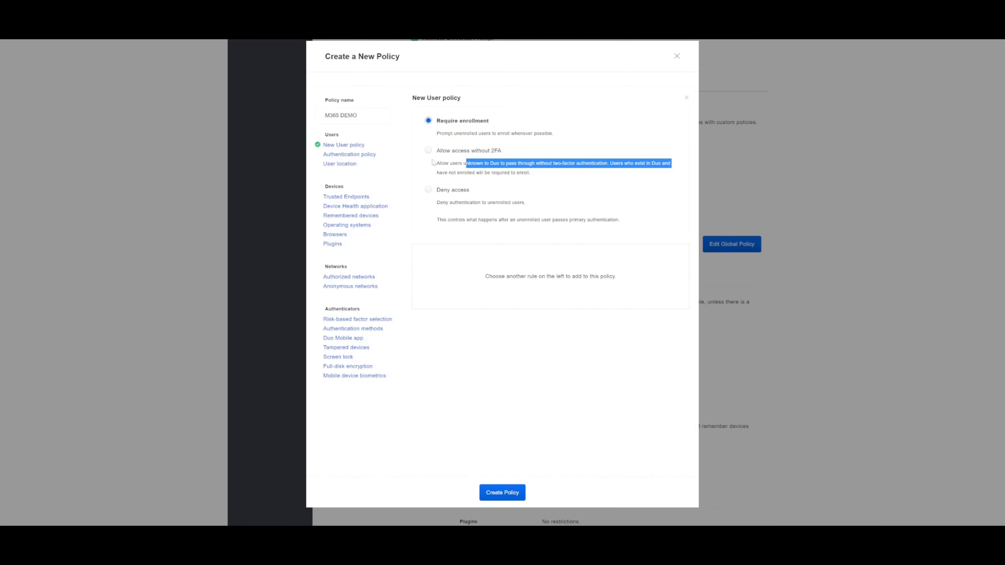
{"action": "left_click", "coordinate": [429, 150]}
{"action": "left_click", "coordinate": [426, 158]}
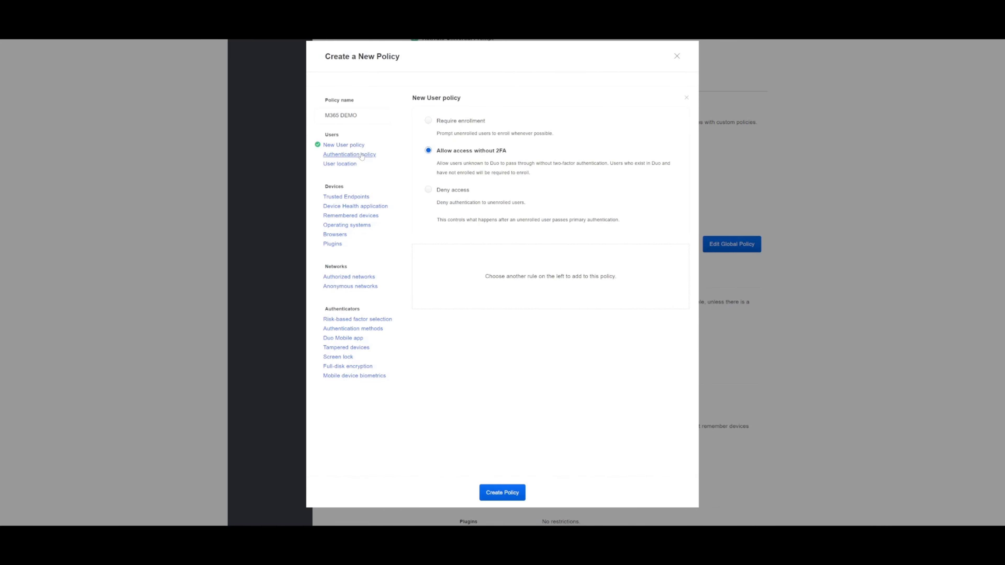
Add the Authentication policy and Authentication methods rules, then create the M365 DEMO policy
{"action": "left_click", "coordinate": [361, 154]}
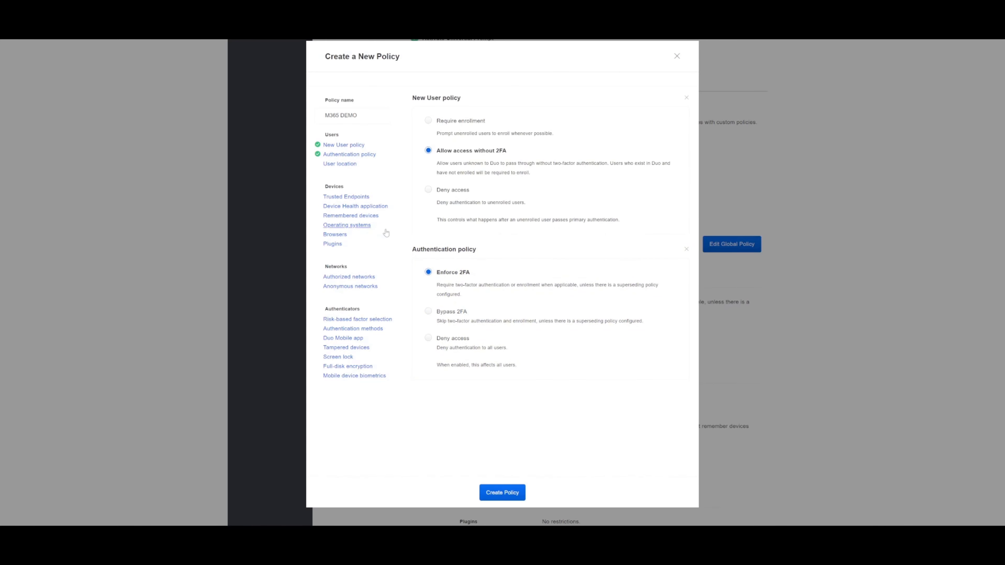
{"action": "left_click", "coordinate": [374, 329]}
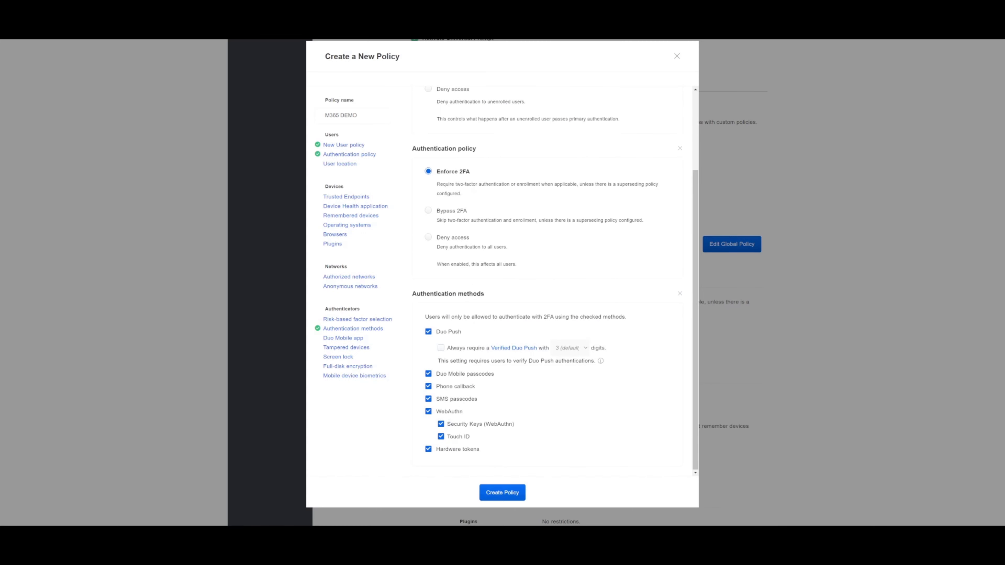
{"action": "left_click", "coordinate": [503, 492]}
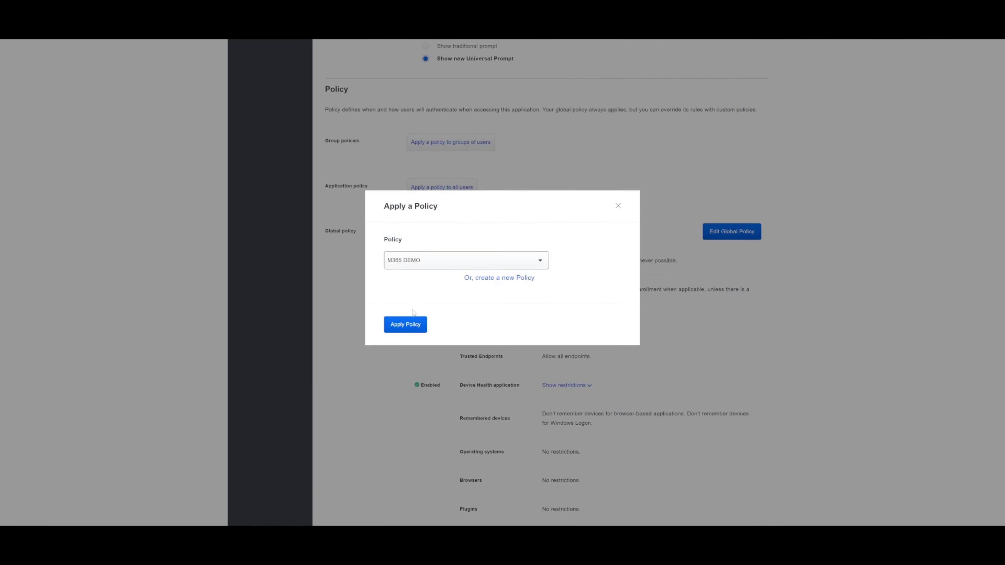
Apply the M365 DEMO policy to all users of the application
{"action": "left_click", "coordinate": [412, 326]}
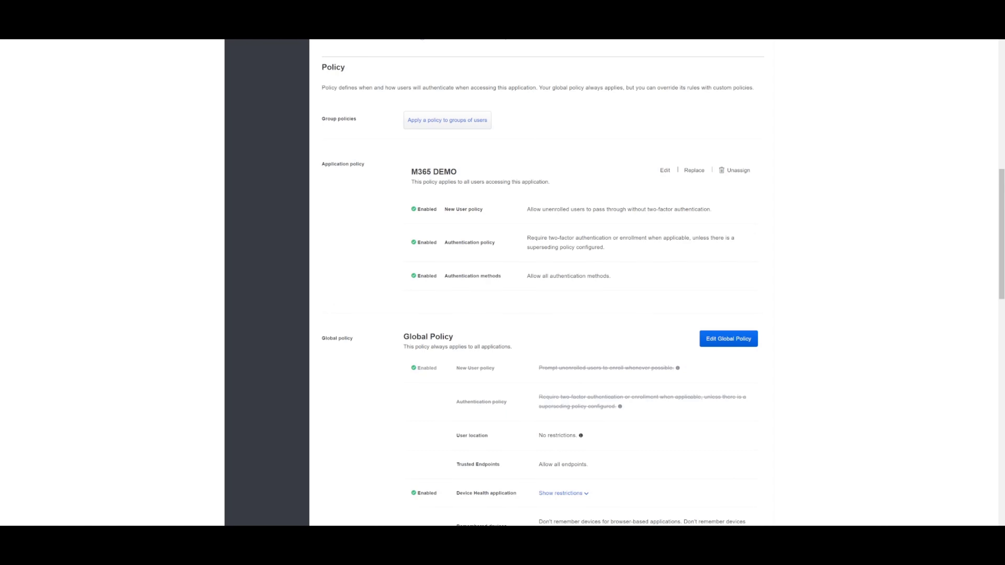
{"action": "scroll", "coordinate": [457, 309], "scroll_direction": "down", "scroll_amount": 5}
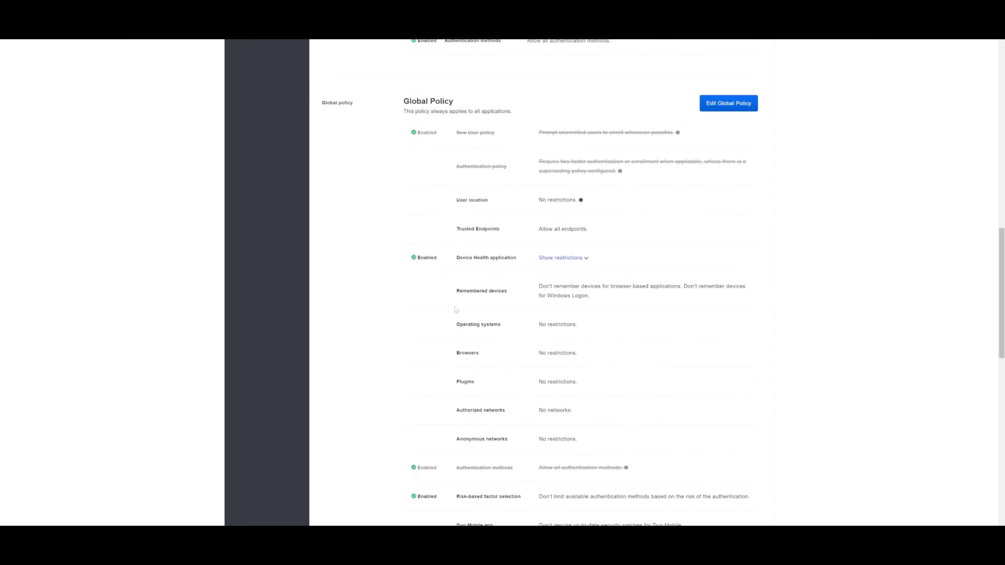
{"action": "scroll", "coordinate": [457, 310], "scroll_direction": "up", "scroll_amount": 5}
{"action": "scroll", "coordinate": [458, 303], "scroll_direction": "down", "scroll_amount": 3}
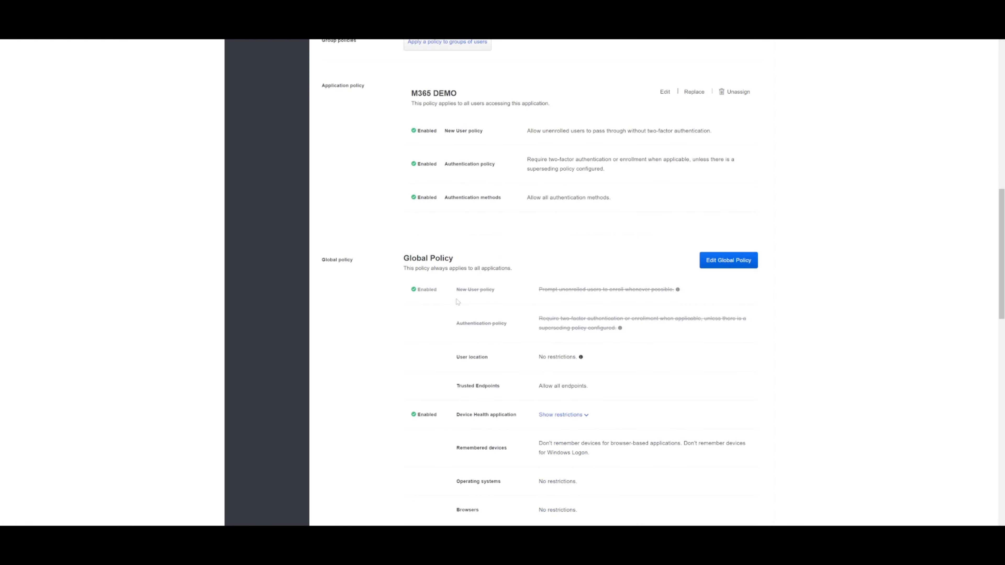
{"action": "scroll", "coordinate": [458, 302], "scroll_direction": "down", "scroll_amount": 12}
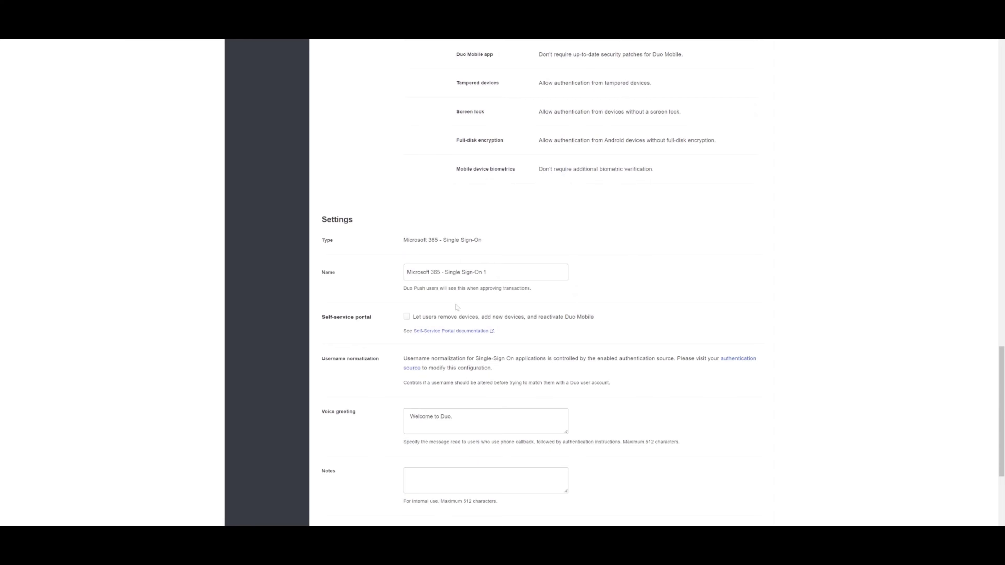
{"action": "scroll", "coordinate": [461, 283], "scroll_direction": "down", "scroll_amount": 1}
Rename the application to 'Microsoft 365 - SSO DEMO'
{"action": "left_click_drag", "start_coordinate": [489, 233], "coordinate": [399, 231]}
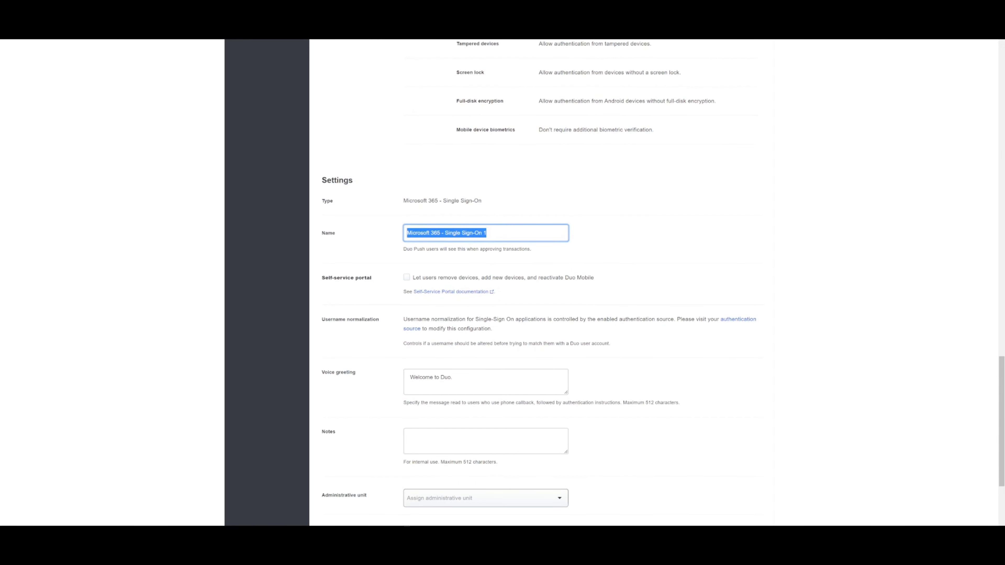
{"action": "left_click_drag", "start_coordinate": [488, 233], "coordinate": [380, 227]}
{"action": "left_click_drag", "start_coordinate": [490, 232], "coordinate": [445, 233]}
{"action": "type", "text": "SSO DEMO"}
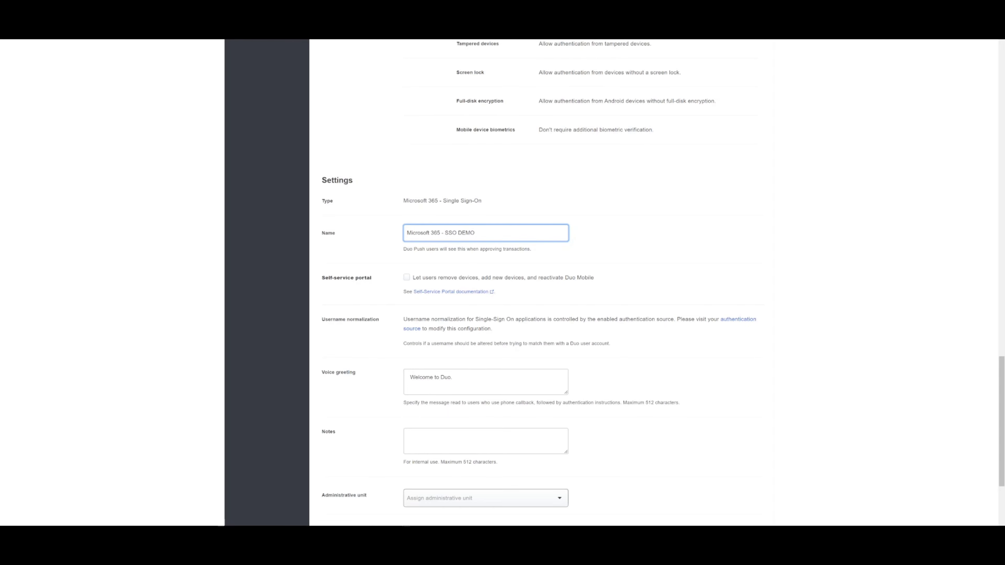
{"action": "scroll", "coordinate": [393, 211], "scroll_direction": "down", "scroll_amount": 3}
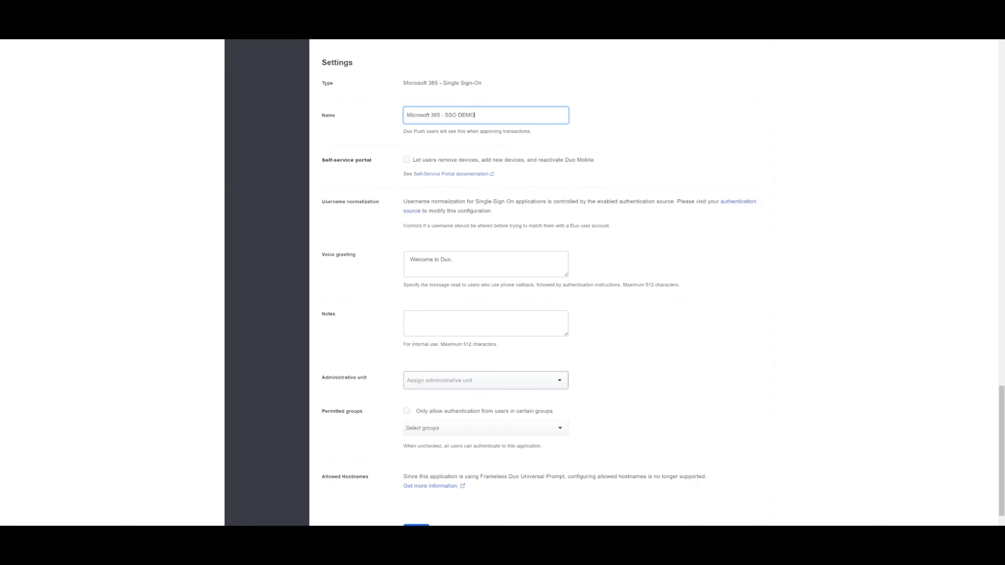
{"action": "scroll", "coordinate": [442, 154], "scroll_direction": "down", "scroll_amount": 2}
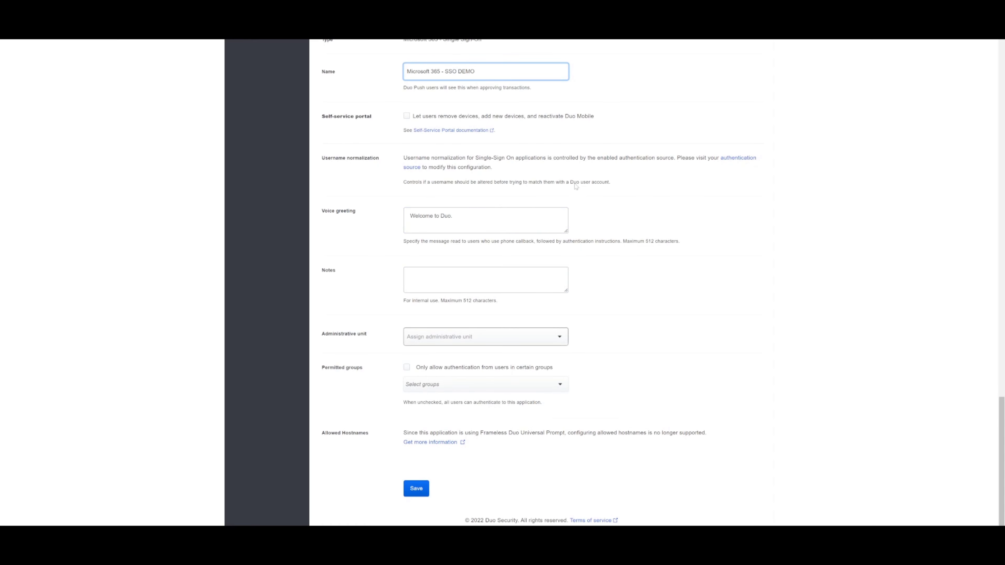
Enter networkwizkid.com as the Microsoft domain name and save the application
{"action": "left_click", "coordinate": [415, 492]}
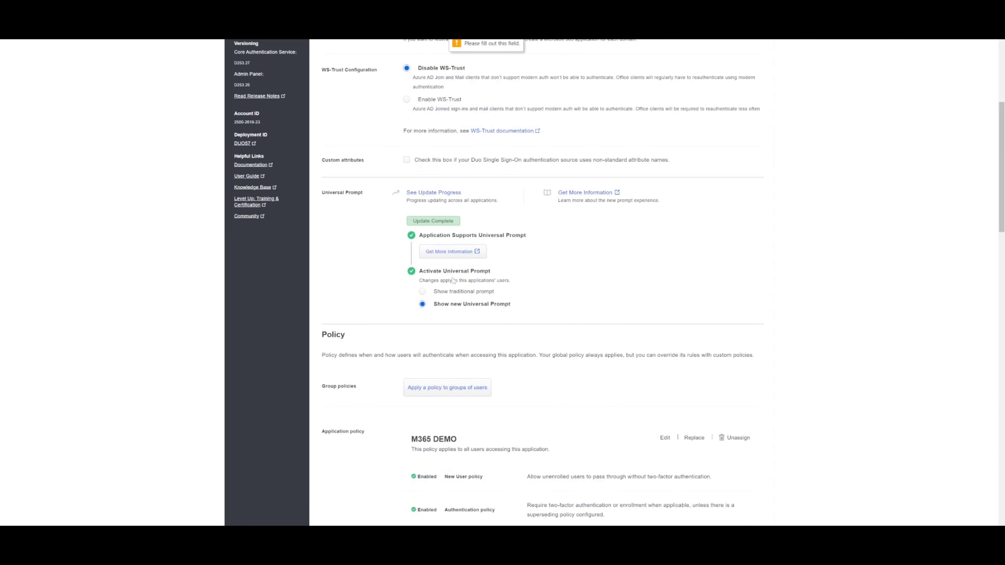
{"action": "scroll", "coordinate": [425, 261], "scroll_direction": "up", "scroll_amount": 4}
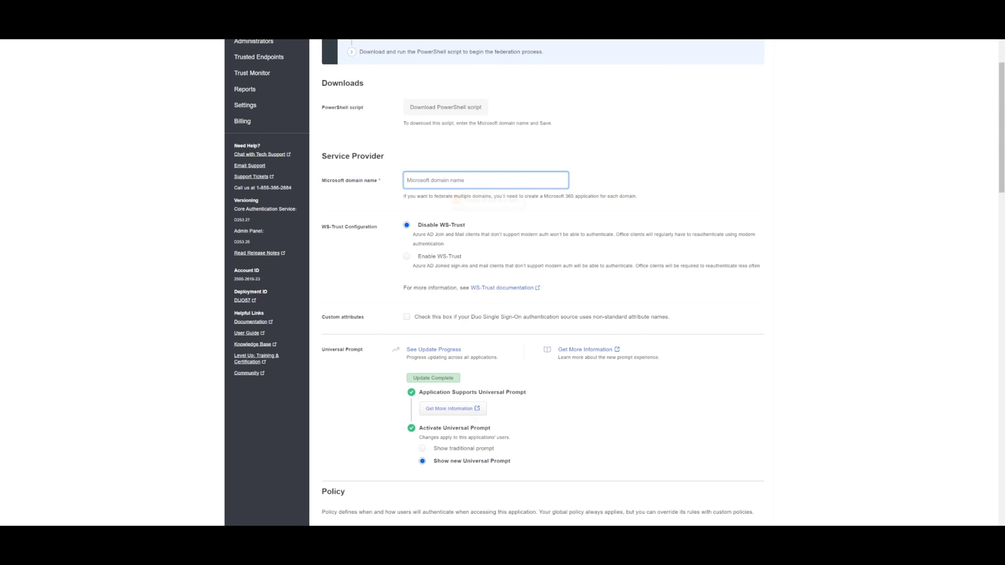
{"action": "type", "text": "networkw"}
{"action": "type", "text": "i\\k"}
{"action": "type", "text": ".com"}
{"action": "scroll", "coordinate": [534, 277], "scroll_direction": "down", "scroll_amount": 15}
{"action": "scroll", "coordinate": [468, 465], "scroll_direction": "down", "scroll_amount": 3}
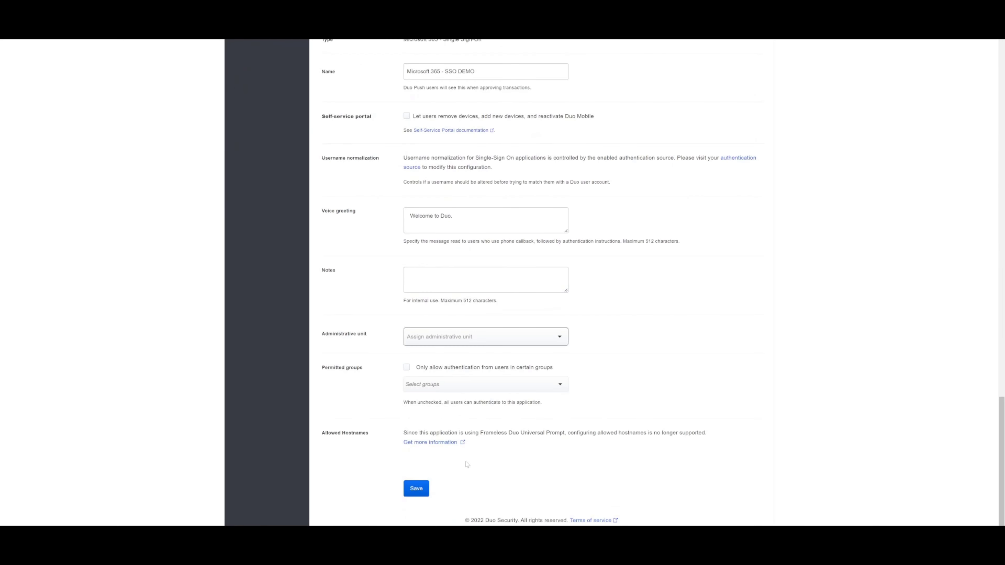
{"action": "left_click", "coordinate": [416, 488]}
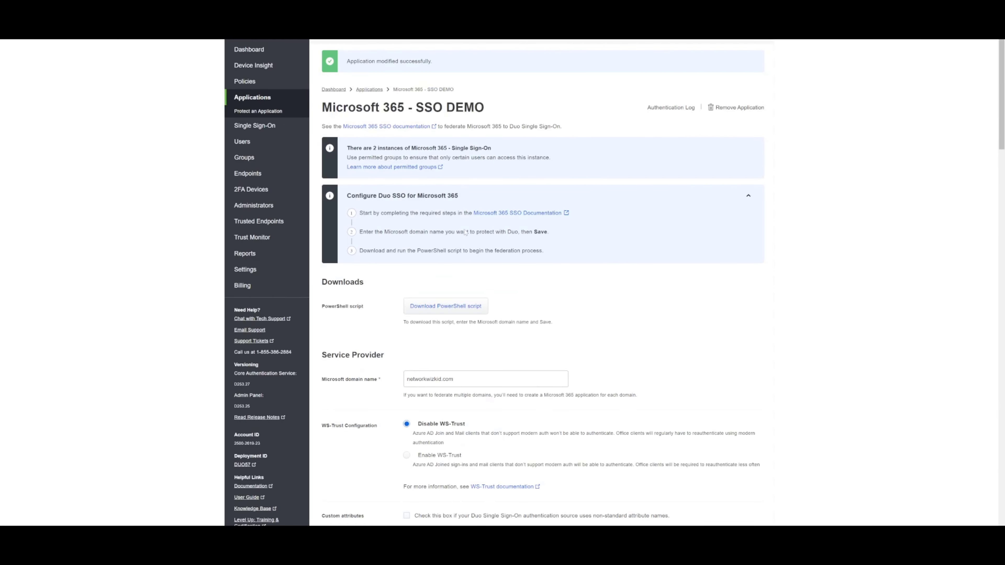
Download the application's PowerShell federation script
{"action": "scroll", "coordinate": [465, 238], "scroll_direction": "down", "scroll_amount": 5}
{"action": "scroll", "coordinate": [462, 252], "scroll_direction": "up", "scroll_amount": 3}
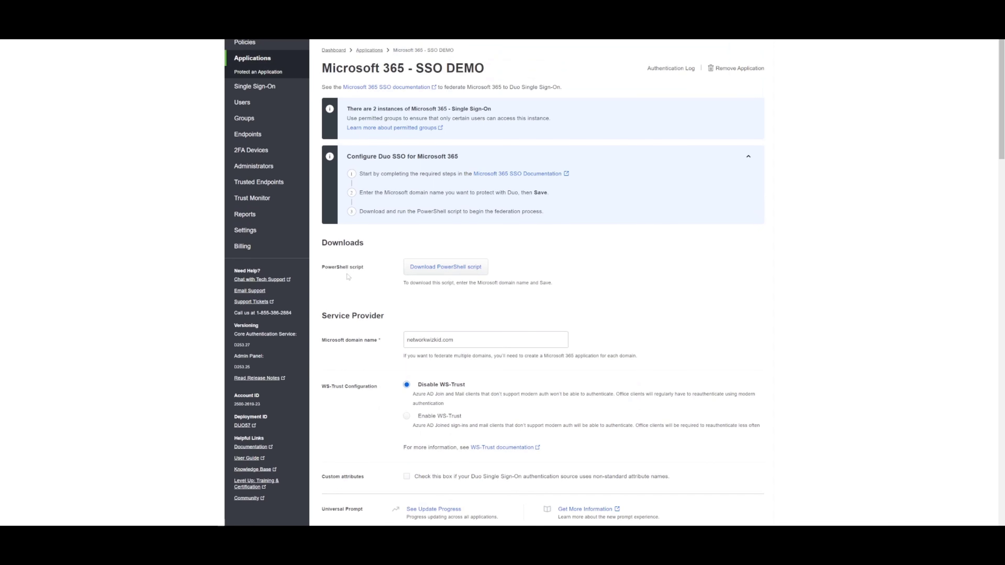
{"action": "left_click", "coordinate": [455, 271]}
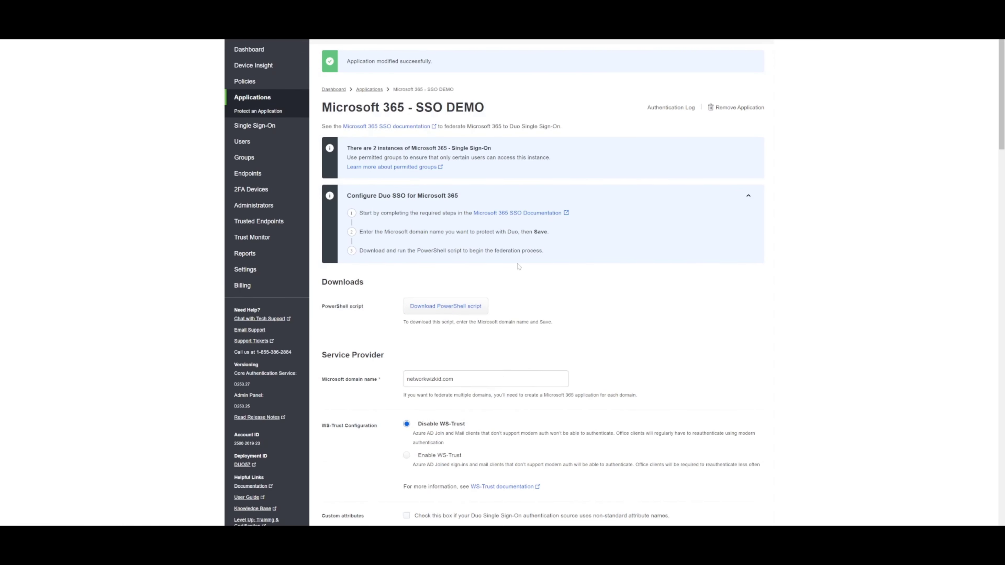
{"action": "scroll", "coordinate": [349, 201], "scroll_direction": "down", "scroll_amount": 6}
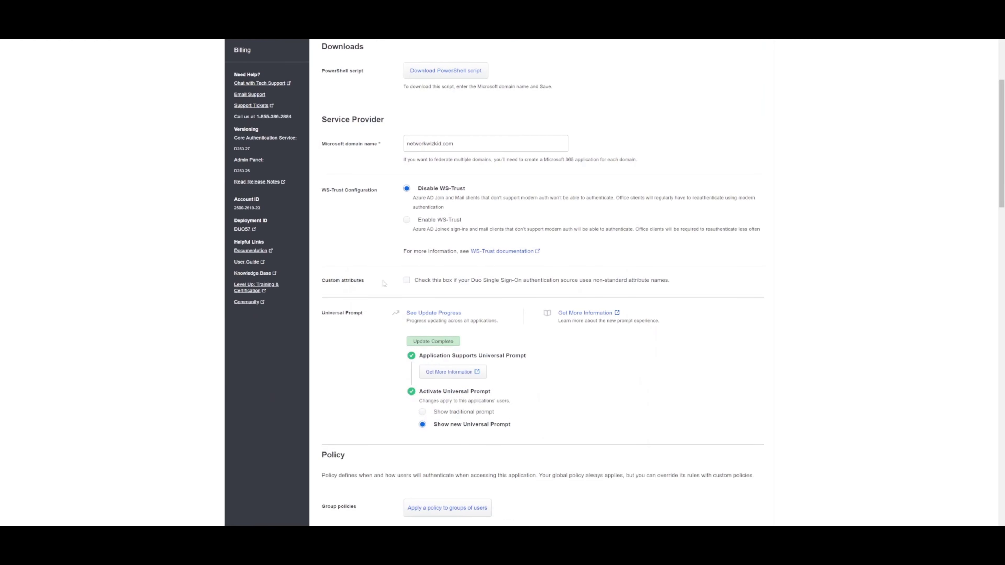
Enable custom attributes, keeping <Email Address> and mS-DS-ConsistencyGuid defaults, and save
{"action": "left_click", "coordinate": [405, 281]}
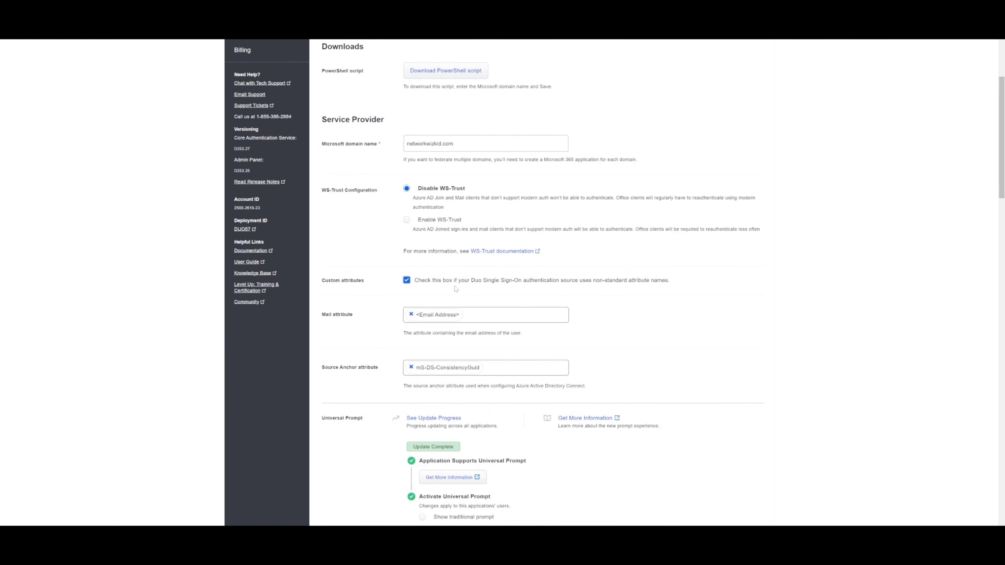
{"action": "scroll", "coordinate": [495, 292], "scroll_direction": "down", "scroll_amount": 2}
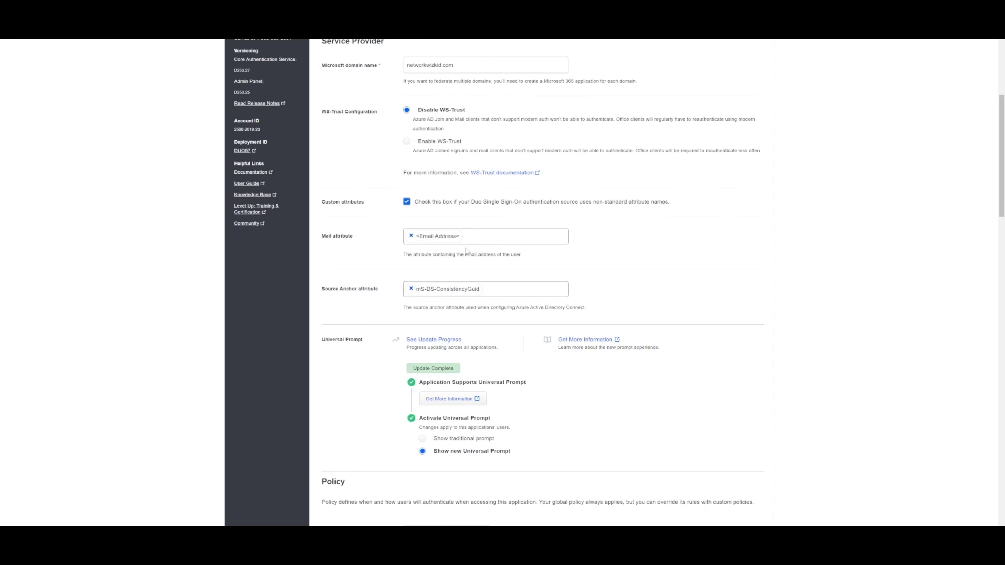
{"action": "scroll", "coordinate": [443, 293], "scroll_direction": "down", "scroll_amount": 20}
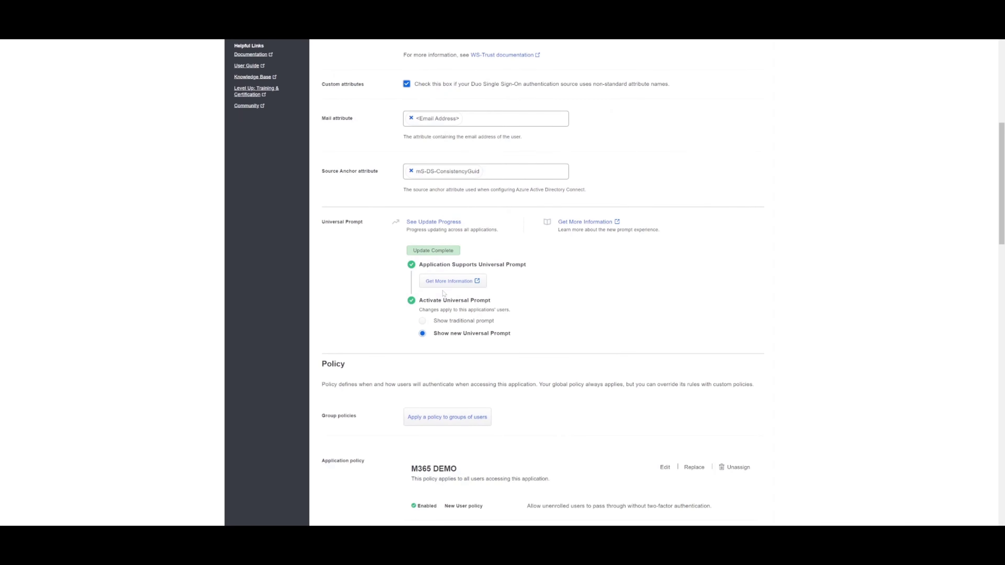
{"action": "scroll", "coordinate": [469, 338], "scroll_direction": "down", "scroll_amount": 8}
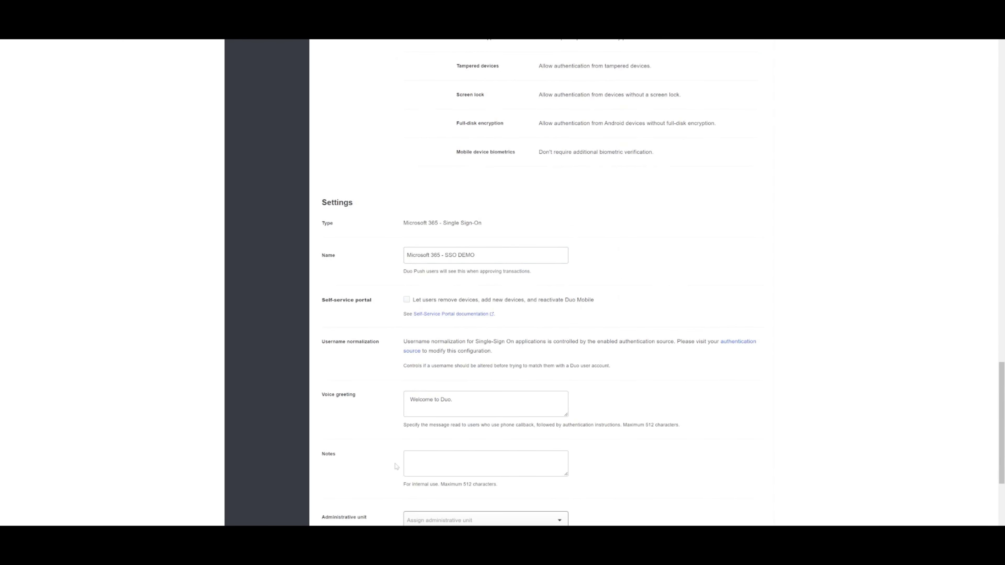
{"action": "left_click", "coordinate": [410, 484]}
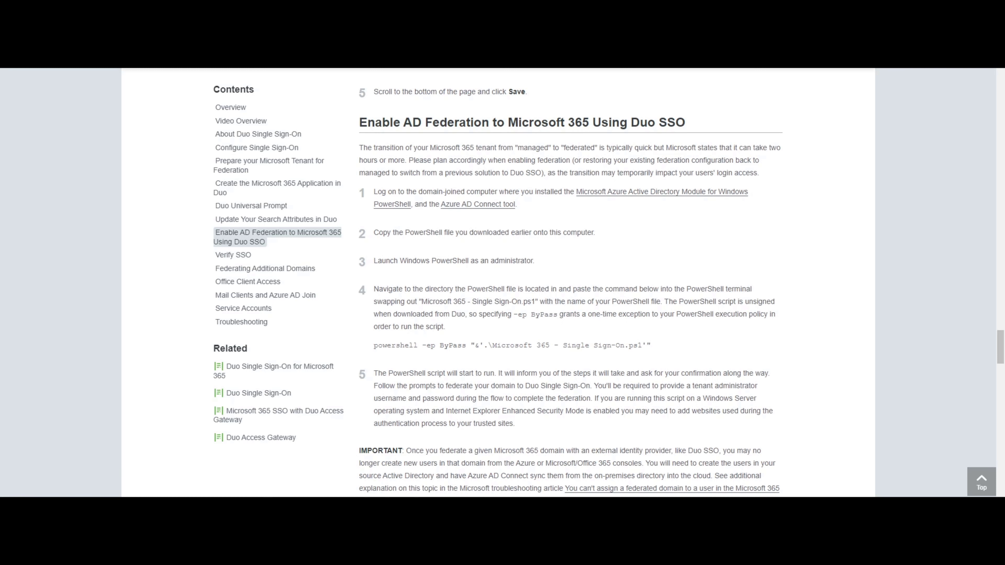
Scroll through the guide's Enable AD Federation to Microsoft 365 Using Duo SSO steps
{"action": "scroll", "coordinate": [570, 283], "scroll_direction": "up", "scroll_amount": 3}
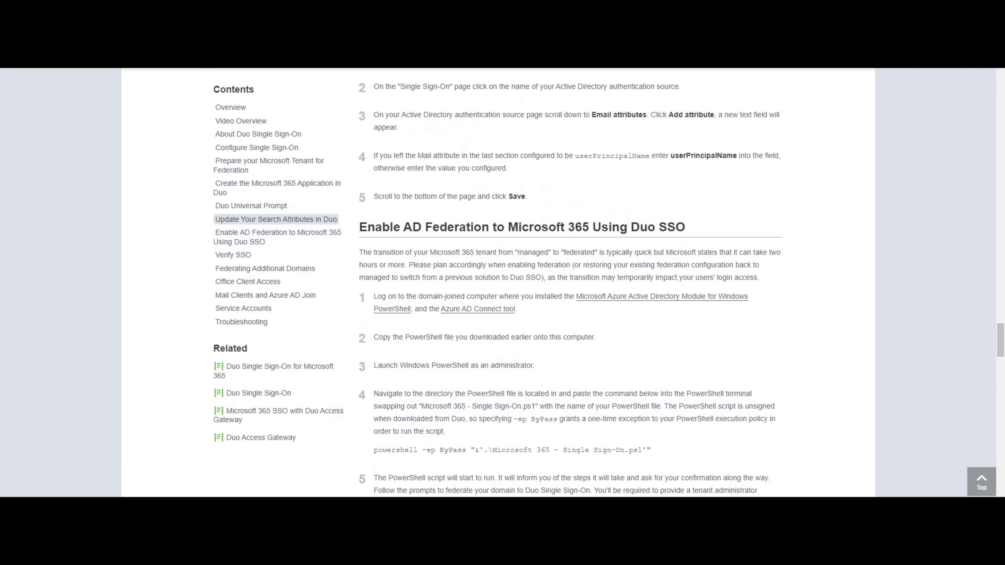
{"action": "scroll", "coordinate": [570, 283], "scroll_direction": "up", "scroll_amount": 3}
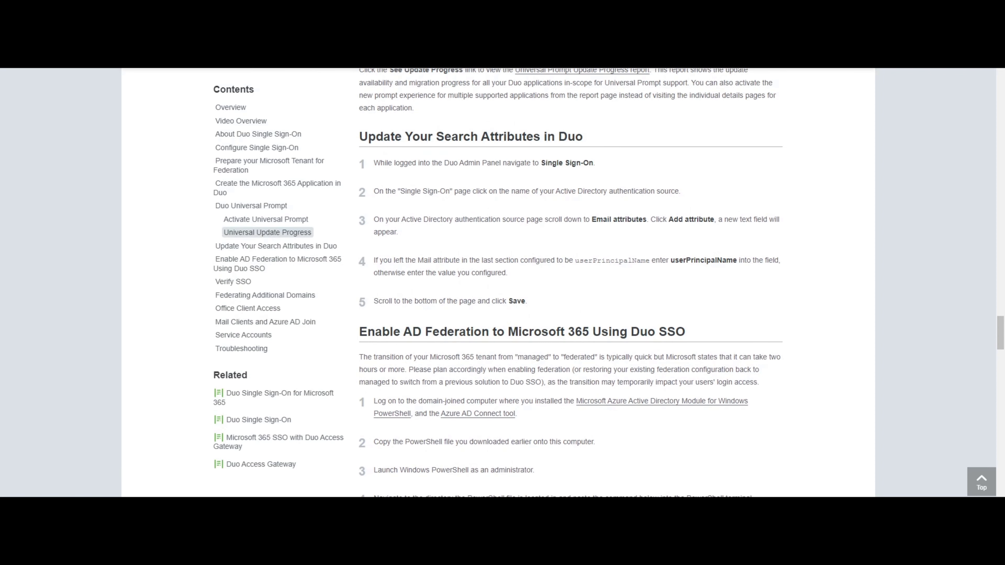
{"action": "scroll", "coordinate": [570, 283], "scroll_direction": "up", "scroll_amount": 8}
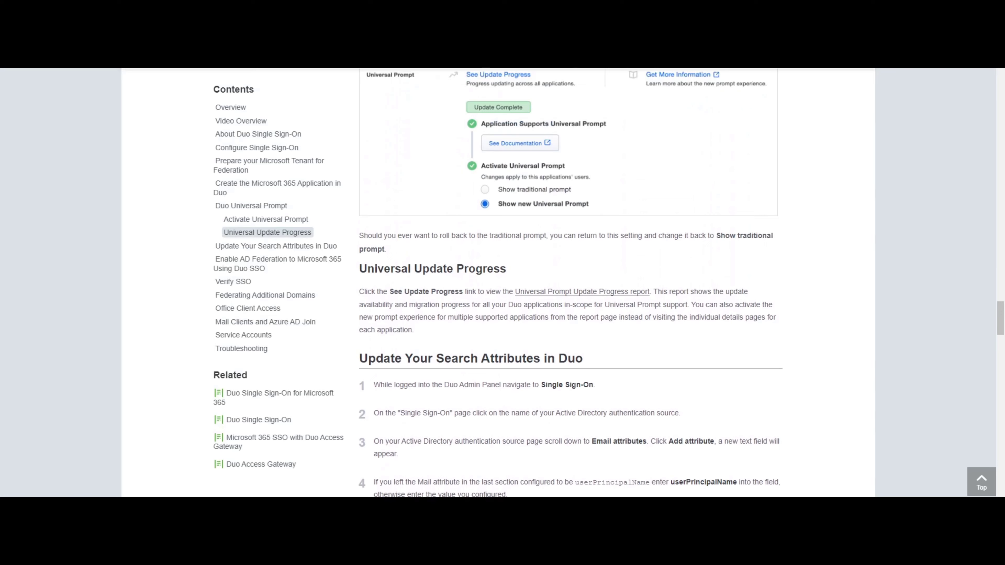
{"action": "scroll", "coordinate": [570, 283], "scroll_direction": "down", "scroll_amount": 8}
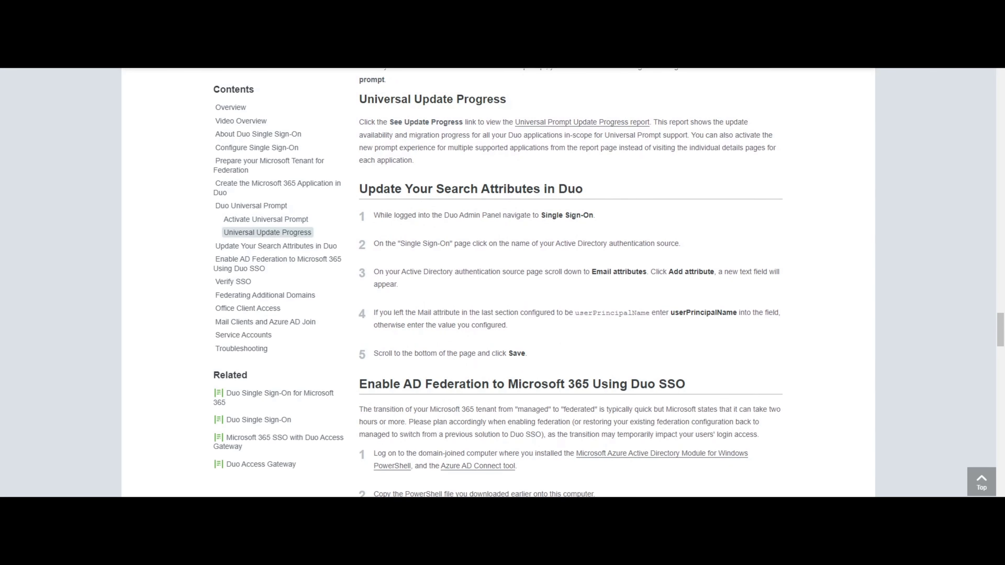
{"action": "scroll", "coordinate": [570, 283], "scroll_direction": "down", "scroll_amount": 2}
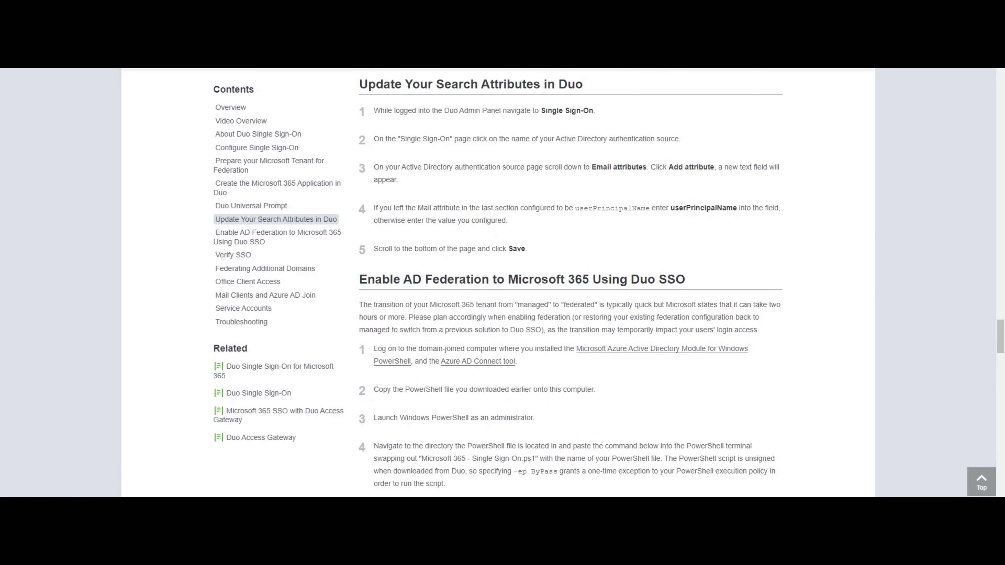
{"action": "scroll", "coordinate": [570, 284], "scroll_direction": "down", "scroll_amount": 3}
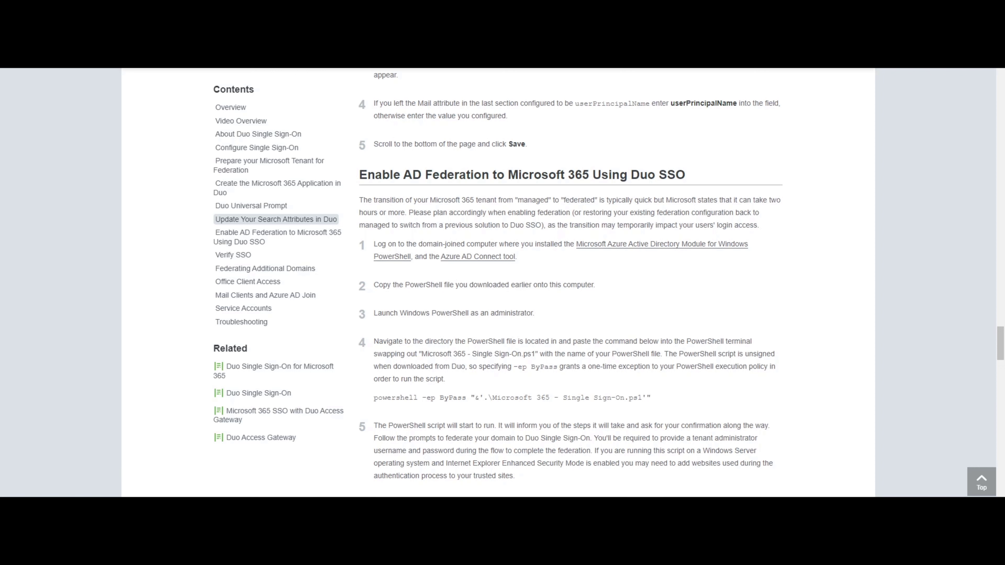
{"action": "scroll", "coordinate": [570, 283], "scroll_direction": "down", "scroll_amount": 1}
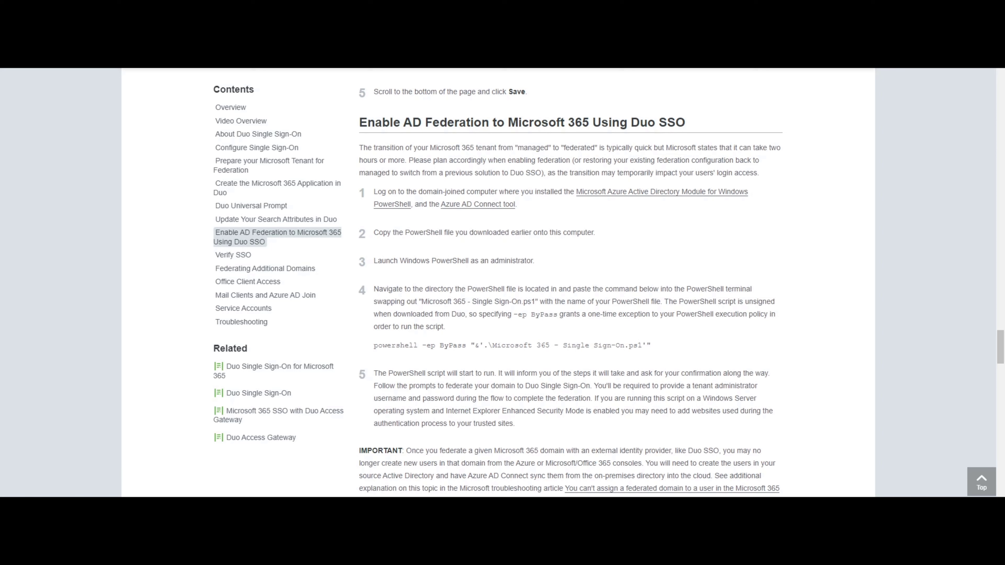
{"action": "scroll", "coordinate": [570, 292], "scroll_direction": "down", "scroll_amount": 1}
{"action": "scroll", "coordinate": [570, 292], "scroll_direction": "up", "scroll_amount": 1}
{"action": "scroll", "coordinate": [570, 285], "scroll_direction": "down", "scroll_amount": 5}
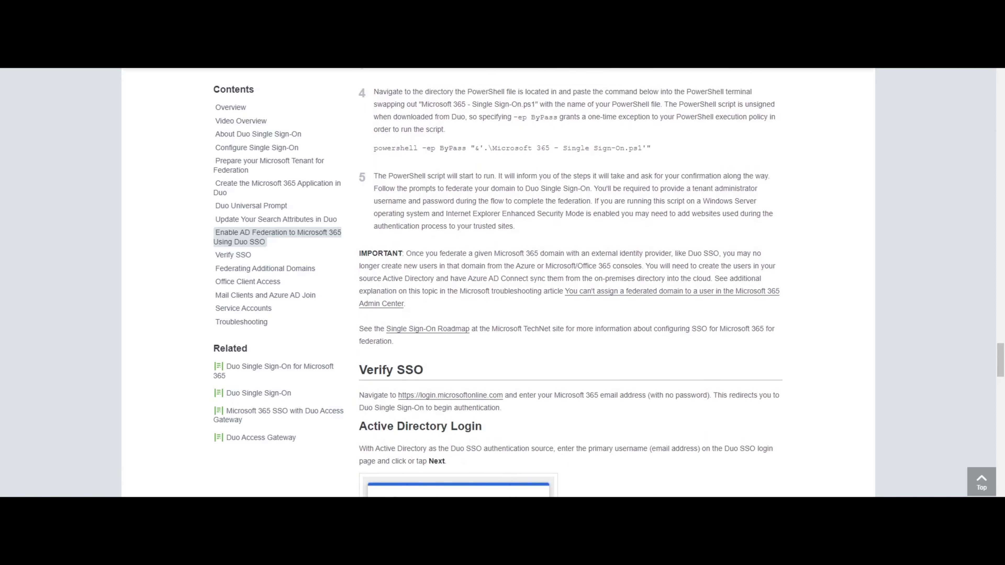
{"action": "scroll", "coordinate": [570, 285], "scroll_direction": "up", "scroll_amount": 4}
{"action": "scroll", "coordinate": [570, 285], "scroll_direction": "up", "scroll_amount": 1}
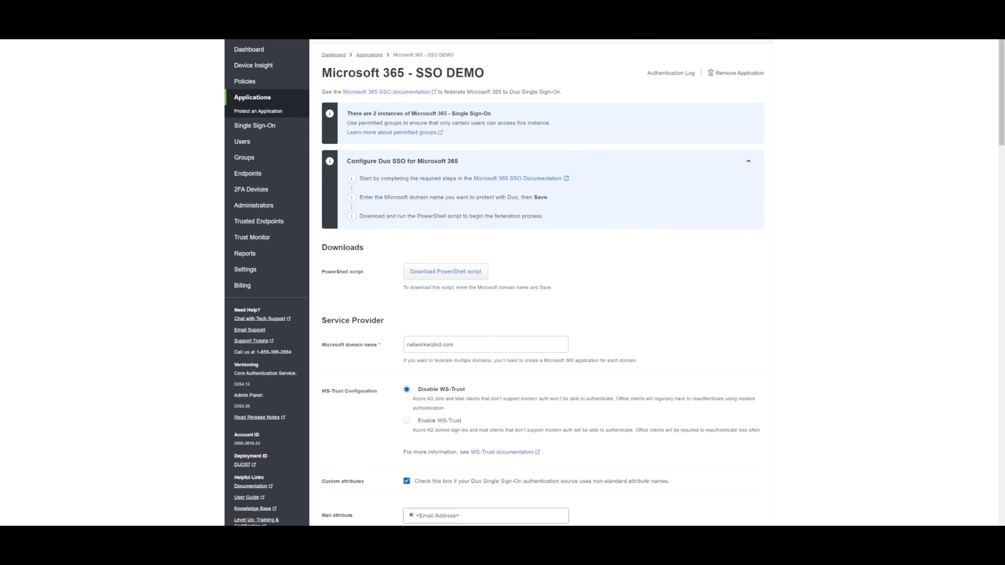
Download the Microsoft 365 - SSO DEMO PowerShell federation script again
{"action": "left_click", "coordinate": [440, 274]}
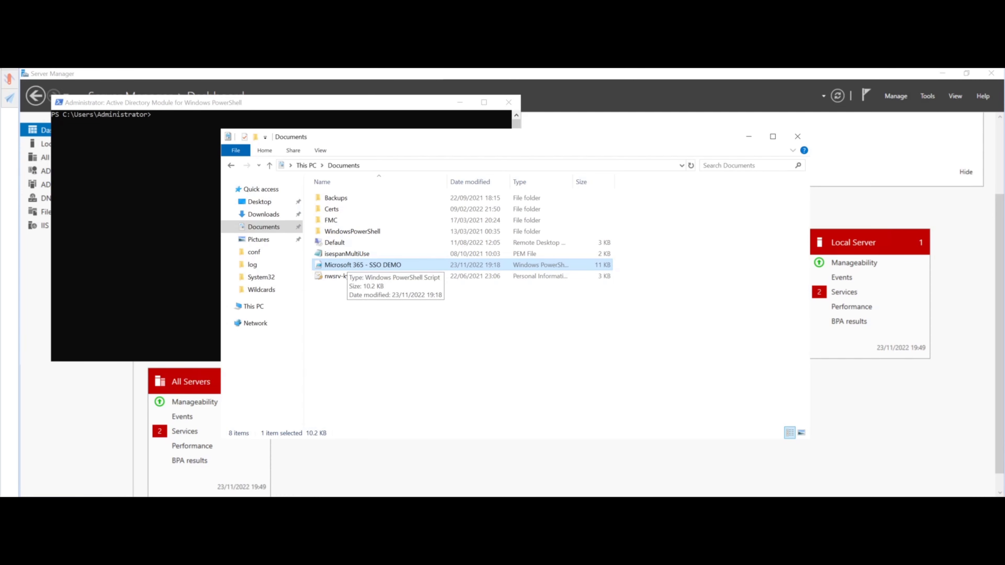
Run the Microsoft 365 - SSO DEMO .ps1 script with PowerShell and maximize its window
{"action": "right_click", "coordinate": [338, 265]}
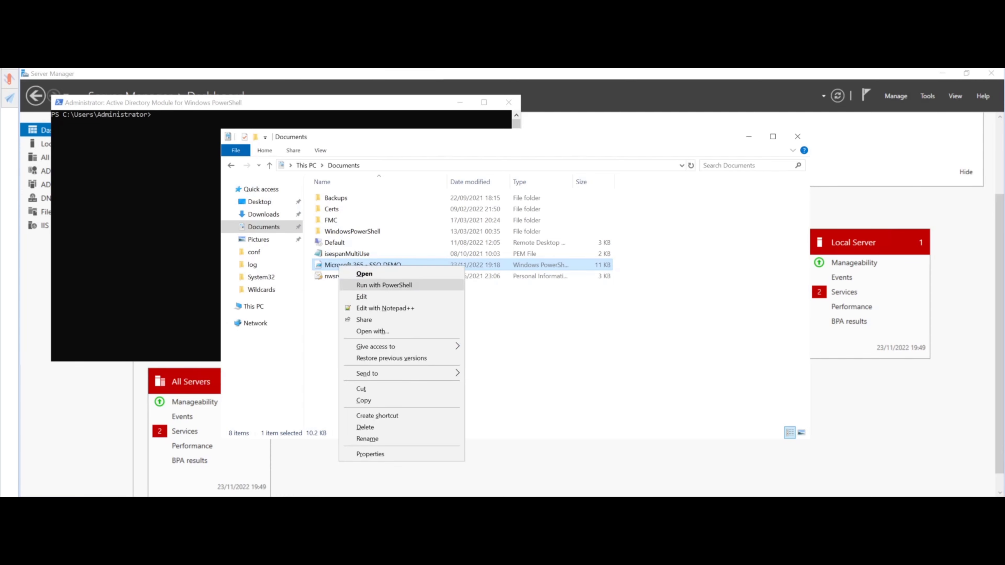
{"action": "left_click", "coordinate": [360, 285]}
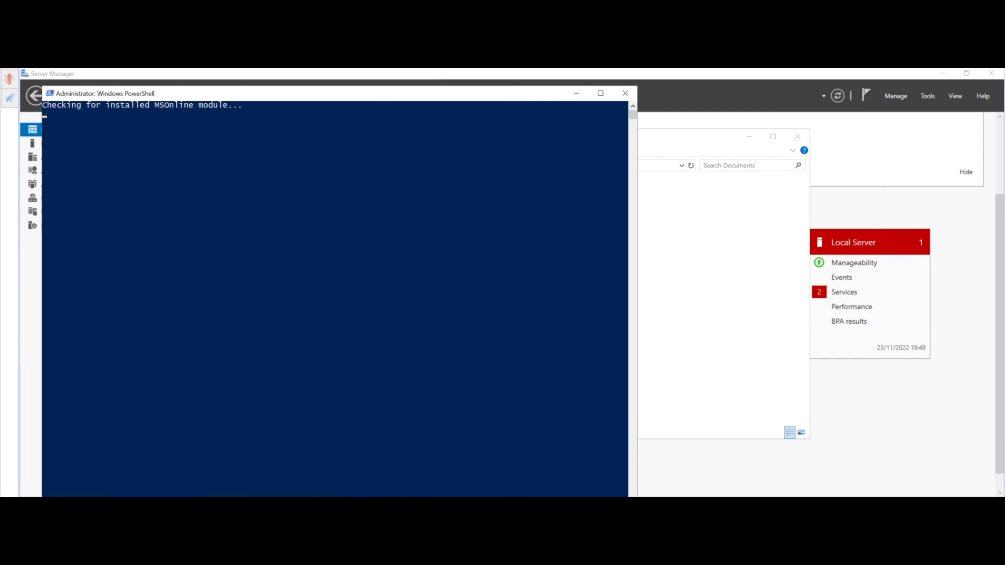
{"action": "left_click_drag", "start_coordinate": [356, 93], "coordinate": [358, 73]}
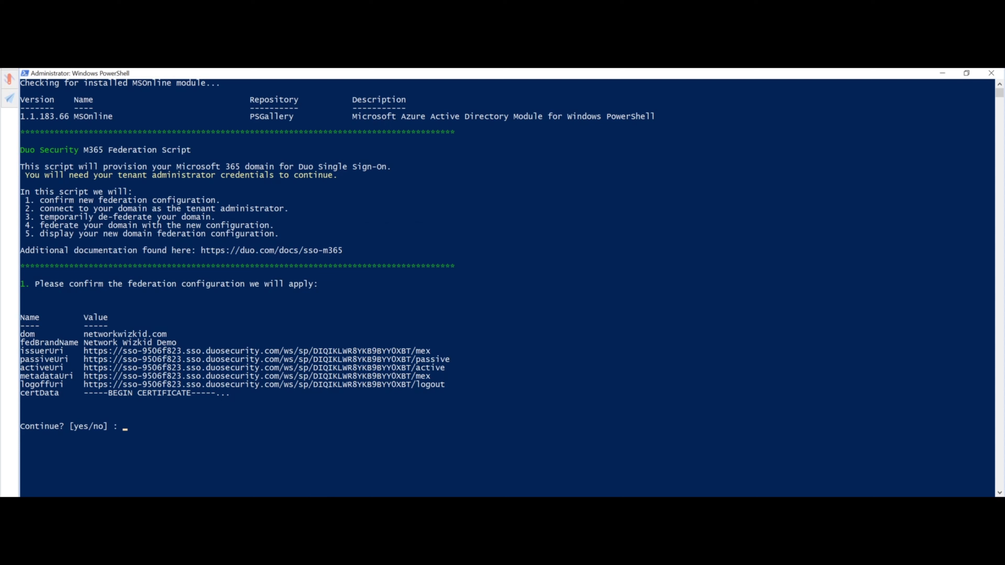
Answer yes to apply the federation configuration, then yes to de-federate networkwizkid.com
{"action": "left_click", "coordinate": [164, 435]}
{"action": "type", "text": "yes"}
{"action": "key", "text": "Return"}
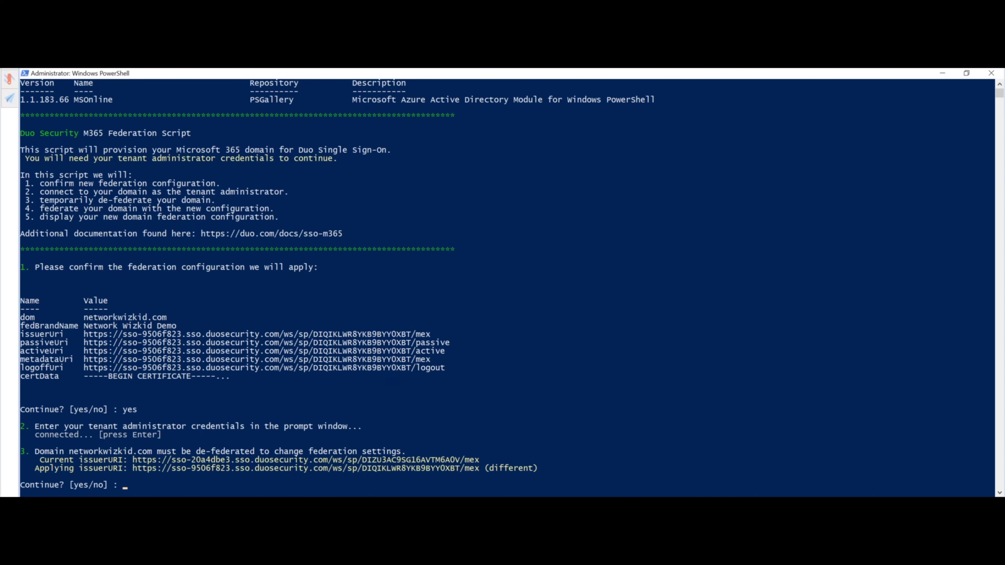
{"action": "type", "text": "yes"}
{"action": "key", "text": "Return"}
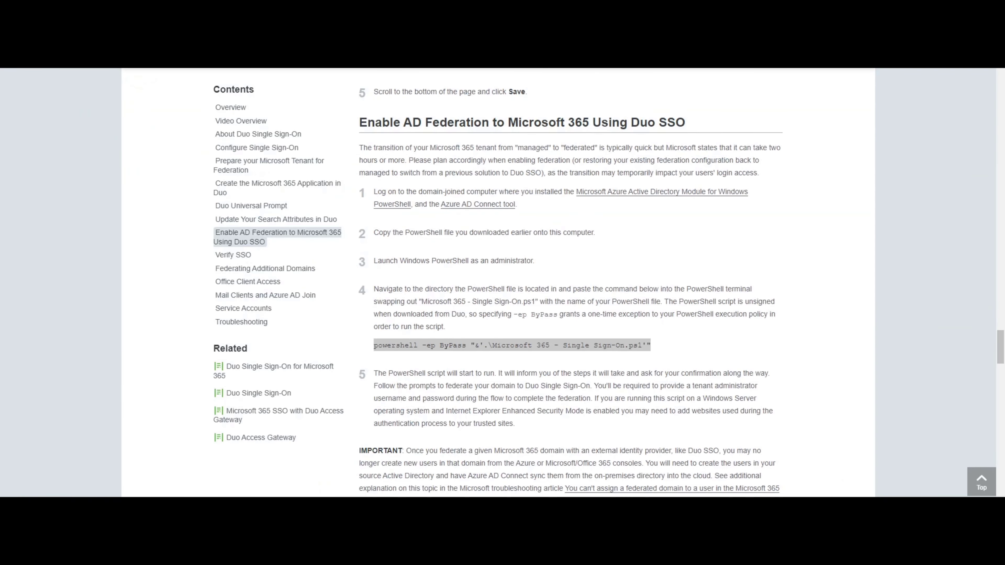
Copy the 'powershell -ep ByPass' launch command from the Duo guide
{"action": "left_click_drag", "start_coordinate": [375, 345], "coordinate": [651, 345]}
{"action": "right_click", "coordinate": [629, 347]}
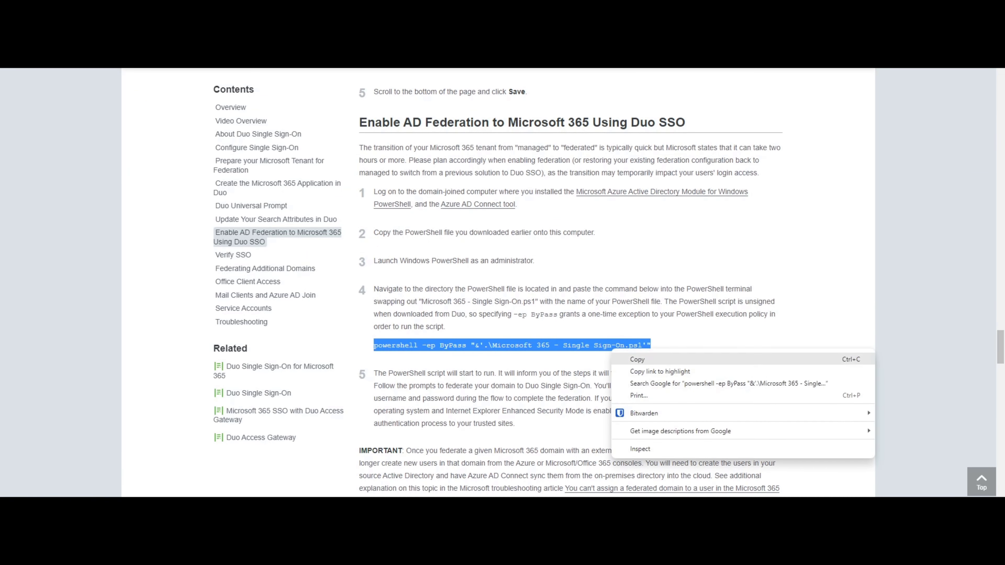
{"action": "left_click", "coordinate": [641, 358]}
{"action": "scroll", "coordinate": [570, 277], "scroll_direction": "down", "scroll_amount": 15}
{"action": "scroll", "coordinate": [570, 277], "scroll_direction": "up", "scroll_amount": 1}
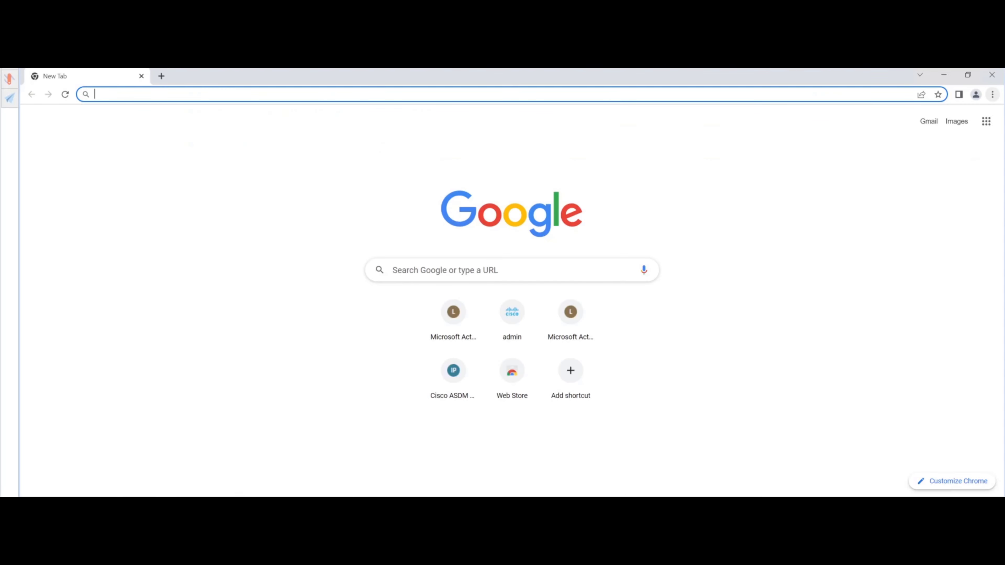
Load office.com in a new Chrome Incognito window
{"action": "left_click", "coordinate": [993, 94]}
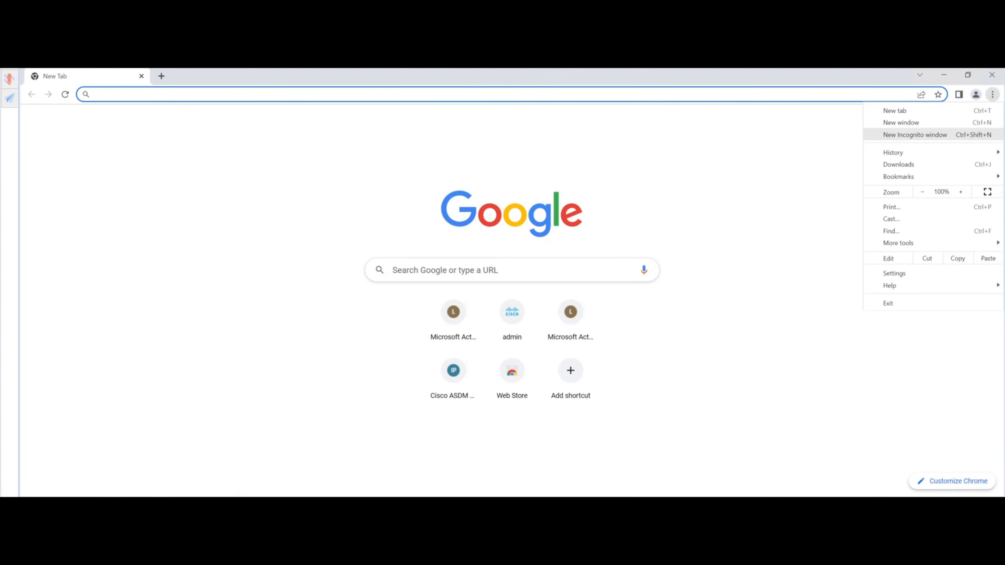
{"action": "left_click", "coordinate": [915, 135]}
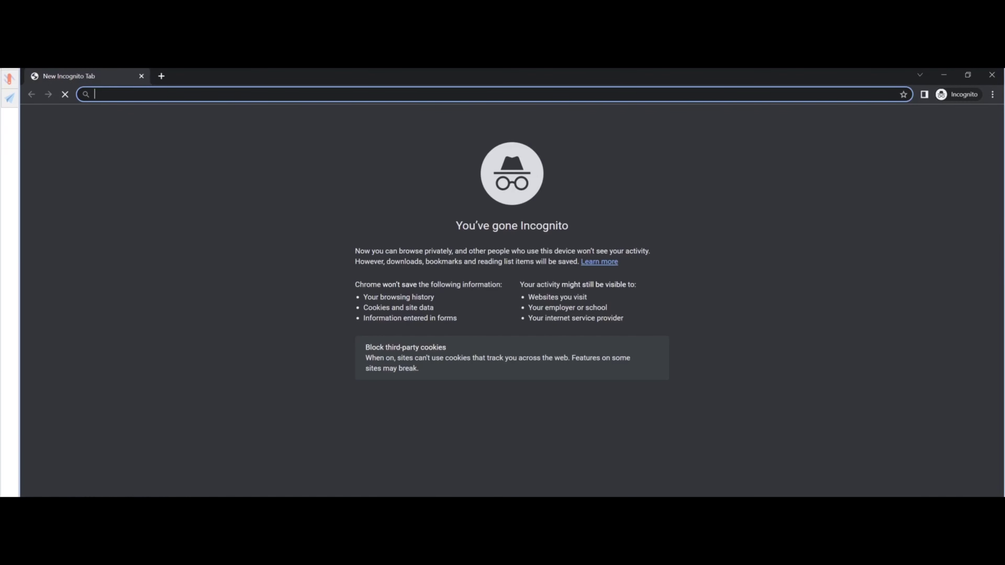
{"action": "type", "text": "o"}
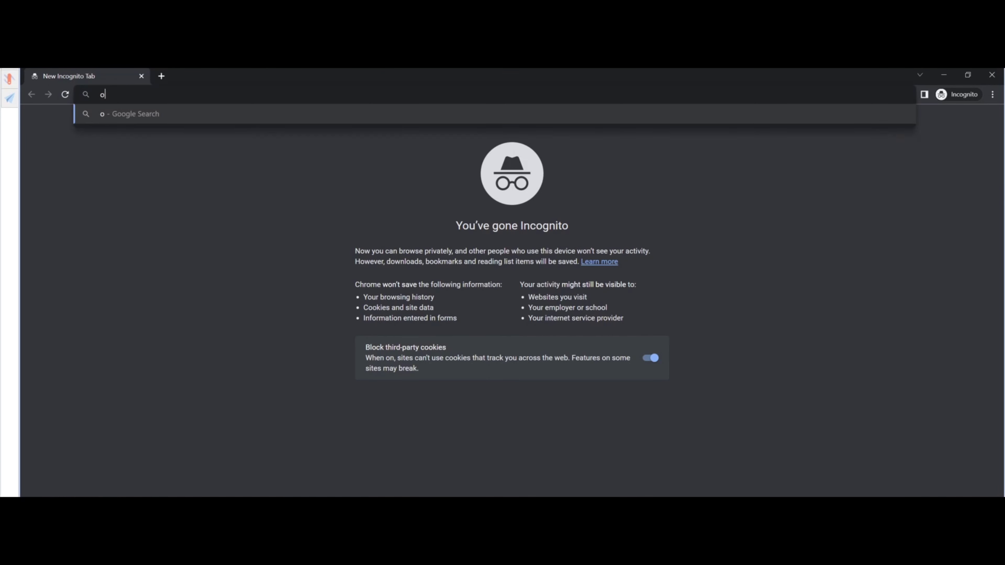
{"action": "type", "text": "ffice.com"}
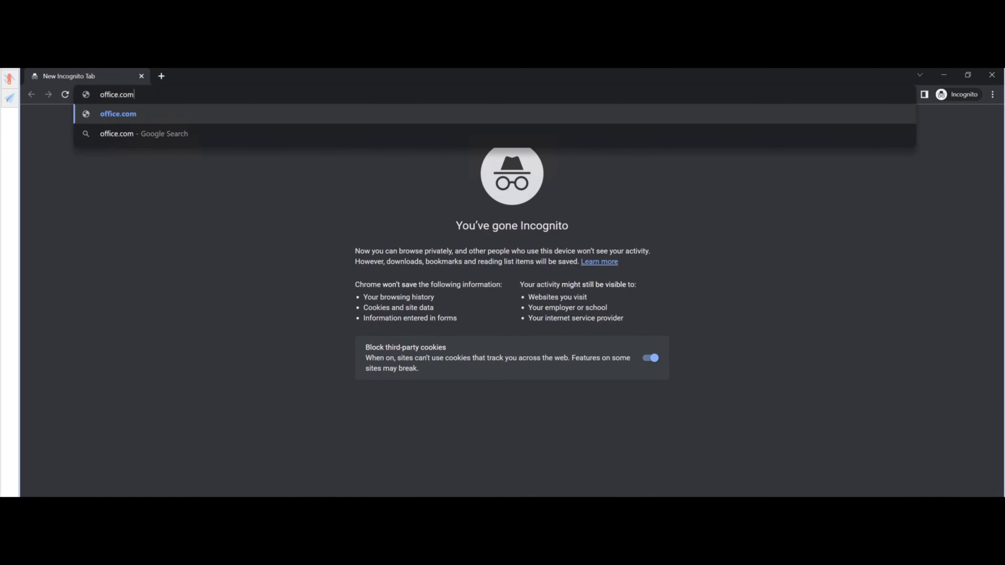
{"action": "key", "text": "Return"}
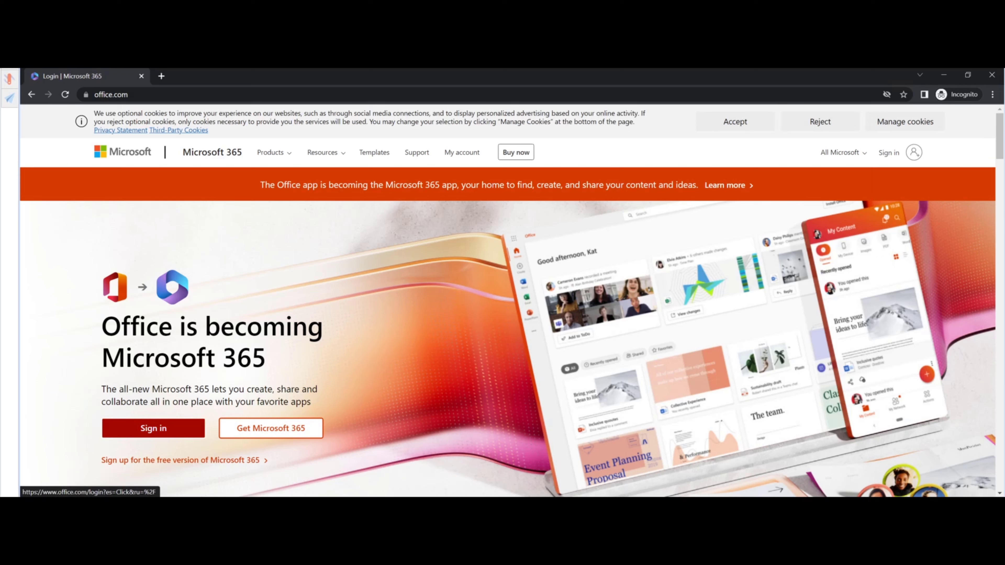
Start Microsoft 365 sign-in with the contractor test account's e-mail, reaching Duo's sign-in page
{"action": "left_click", "coordinate": [158, 431]}
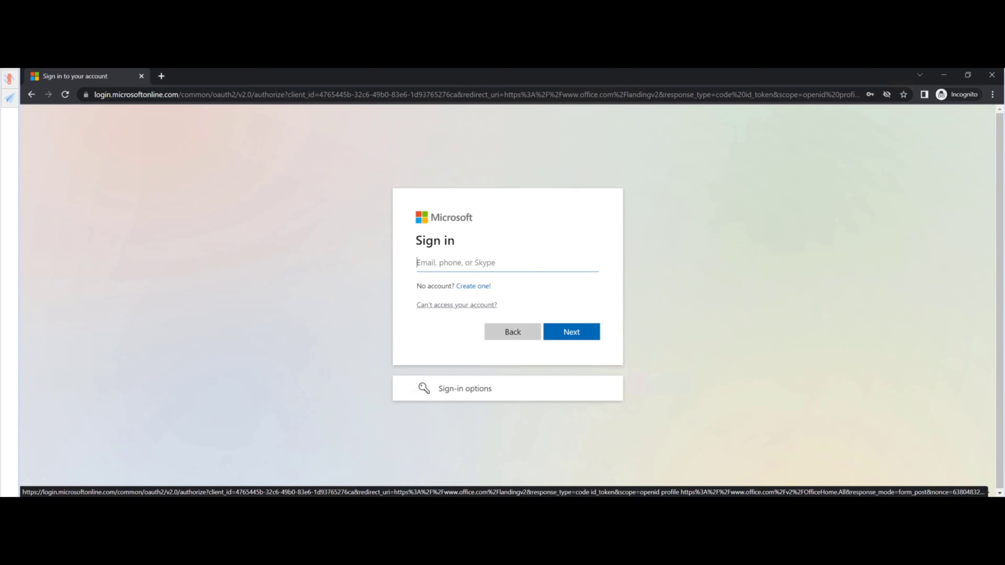
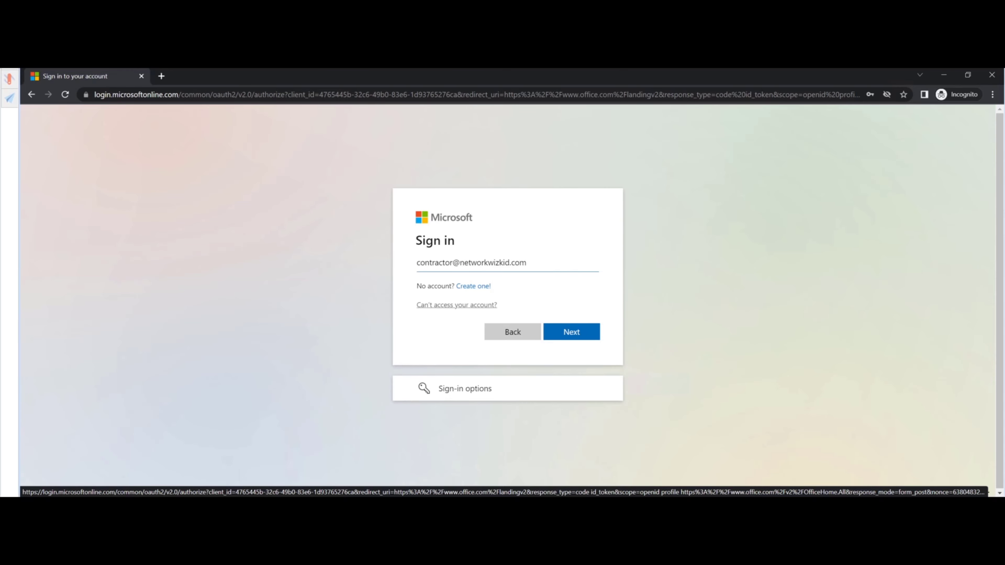
{"action": "key", "text": "Return"}
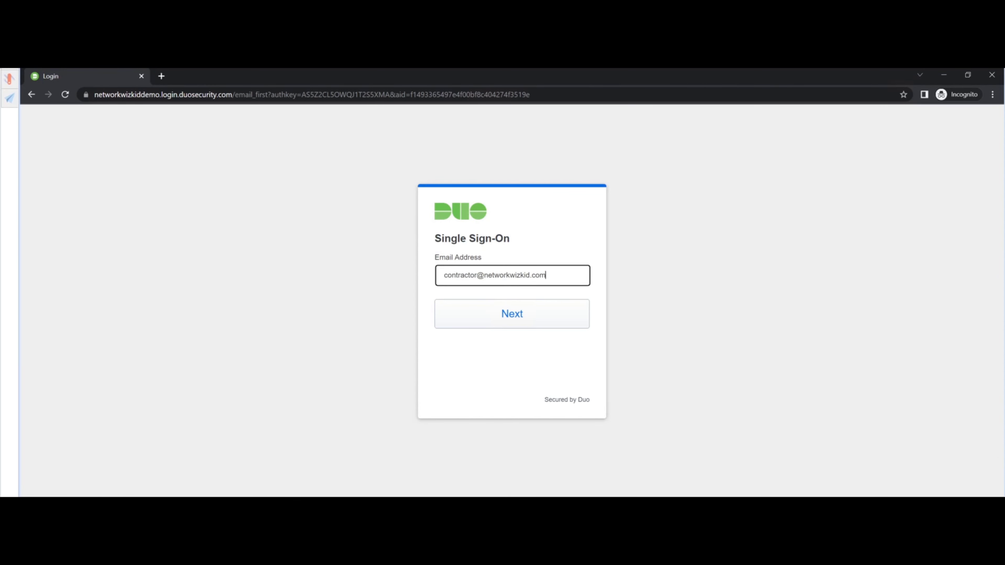
Confirm the e-mail in Duo SSO, log in with the account password, and decline staying signed in
{"action": "key", "text": "Return"}
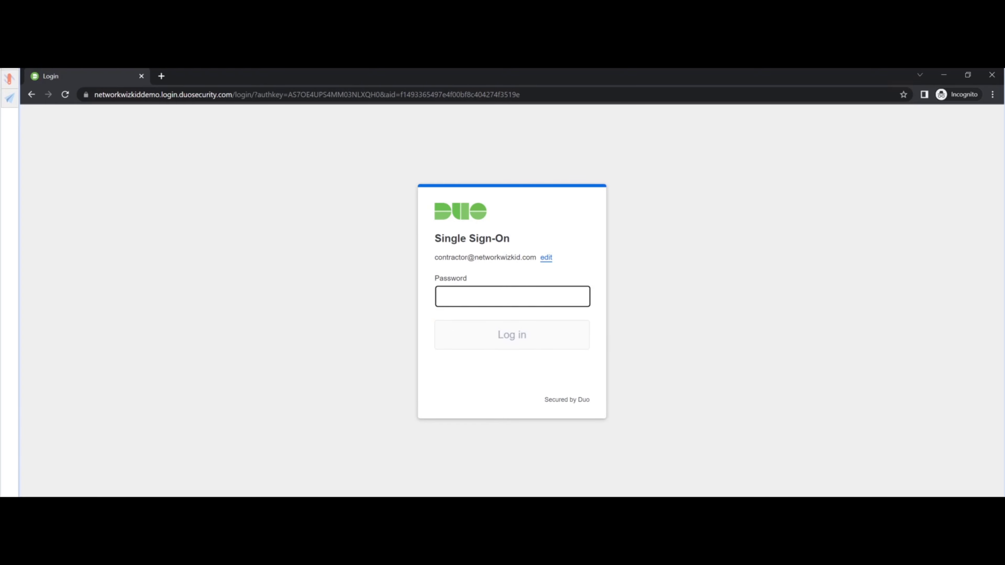
{"action": "type", "text": "••••"}
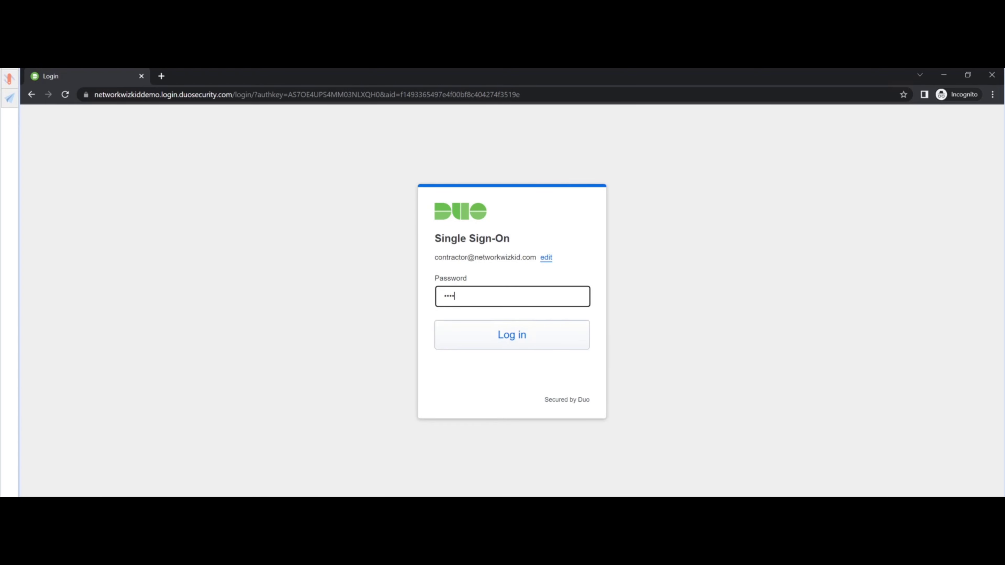
{"action": "type", "text": "••••"}
{"action": "key", "text": "Return"}
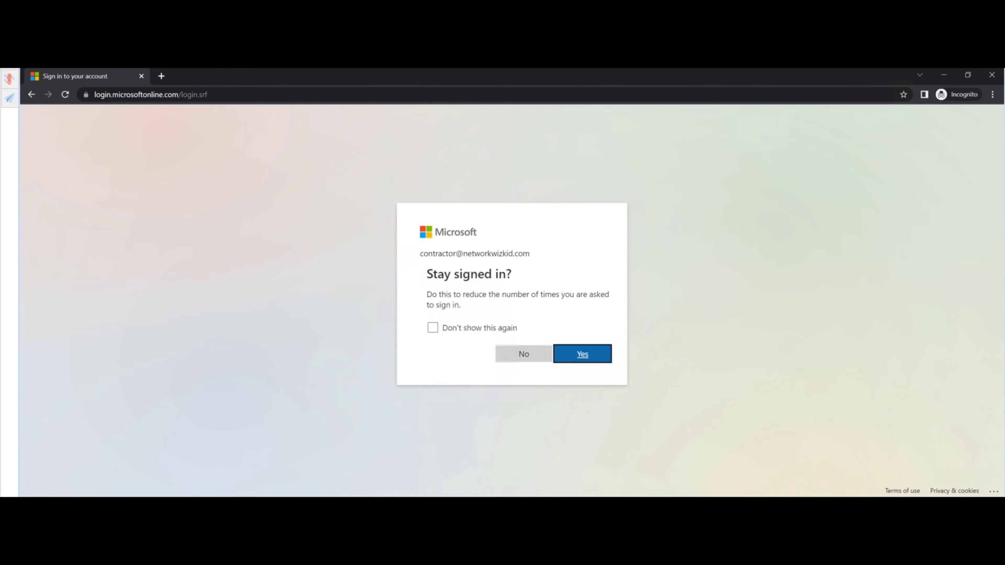
{"action": "left_click", "coordinate": [517, 353]}
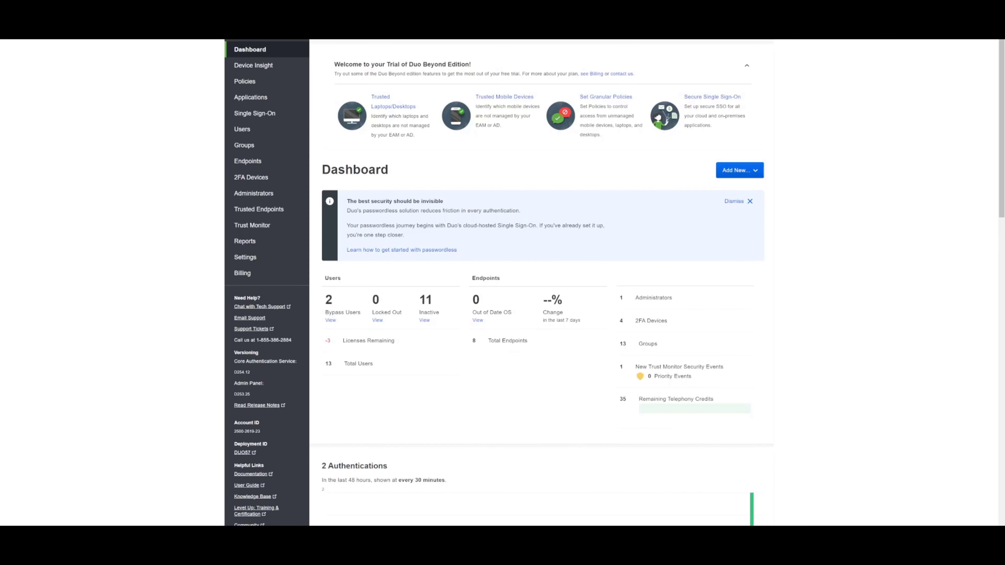
Show the Authentication Log and highlight the newest entry's user and Granted result for Microsoft 365 - SSO DEMO
{"action": "left_click", "coordinate": [245, 241]}
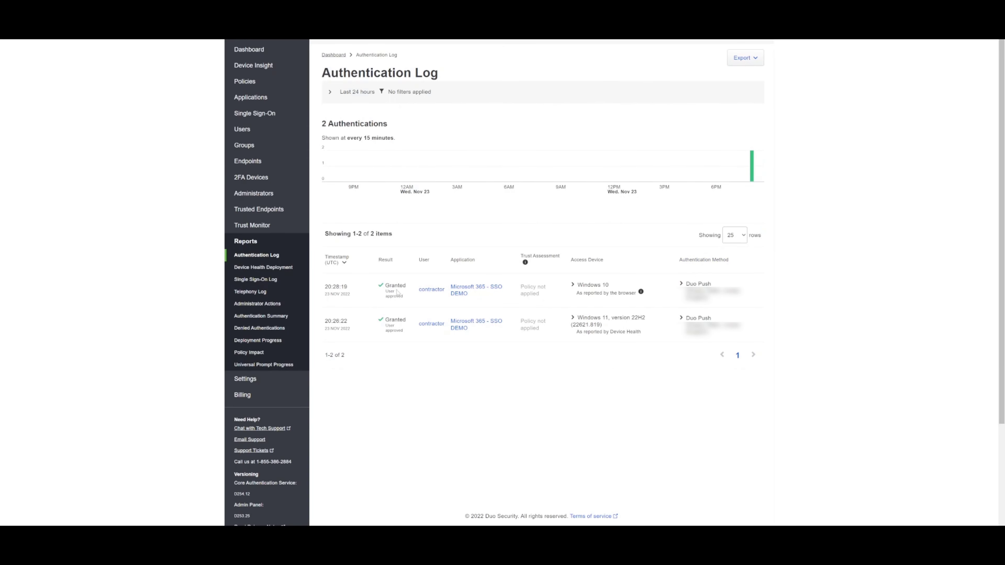
{"action": "double_click", "coordinate": [421, 291]}
{"action": "left_click_drag", "start_coordinate": [382, 284], "coordinate": [412, 302]}
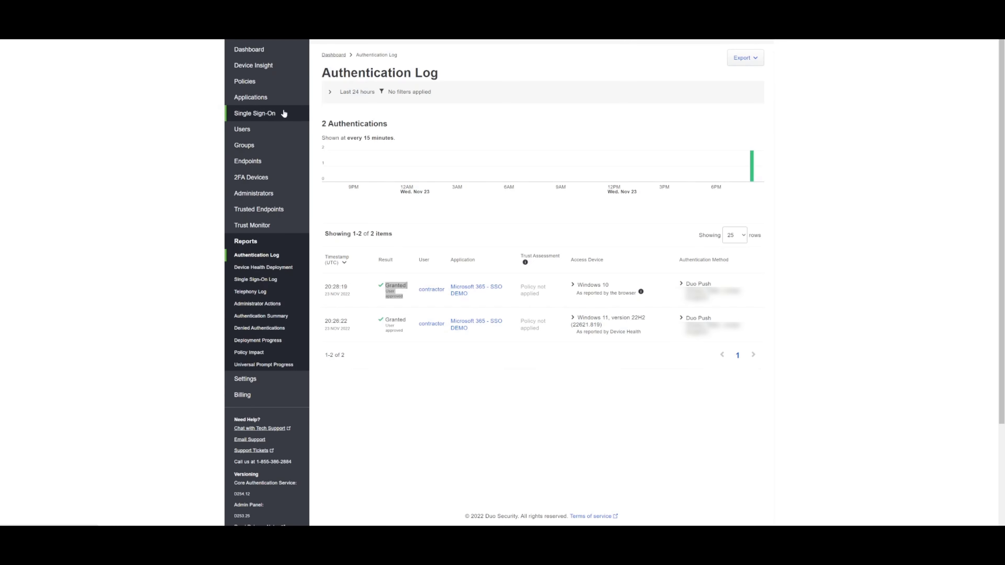
{"action": "mouse_move", "coordinate": [411, 164]}
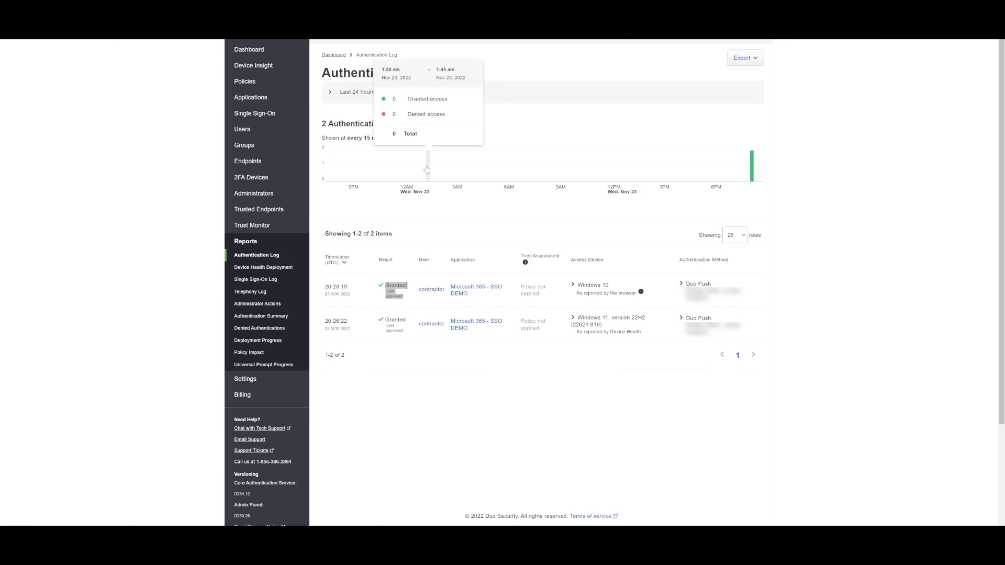